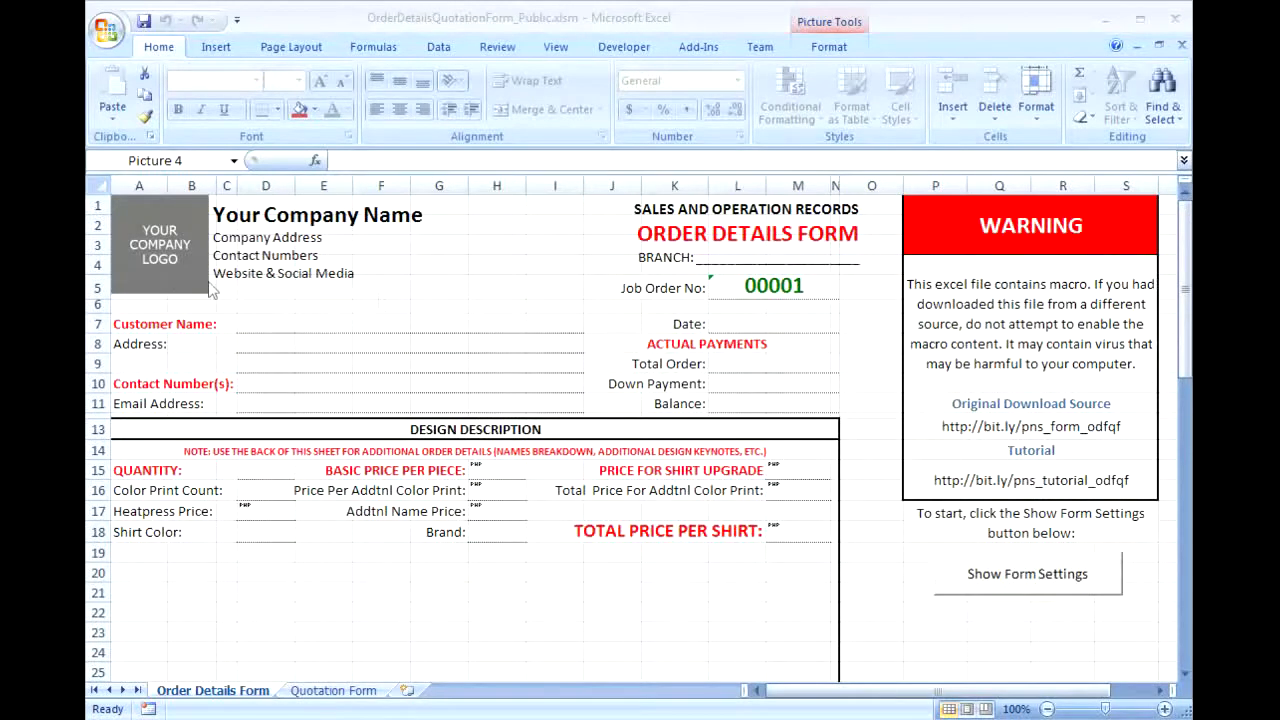
- Replace the placeholder company logo on the order details form with the picture Logo.jpg
{"action": "right_click", "coordinate": [175, 255]}
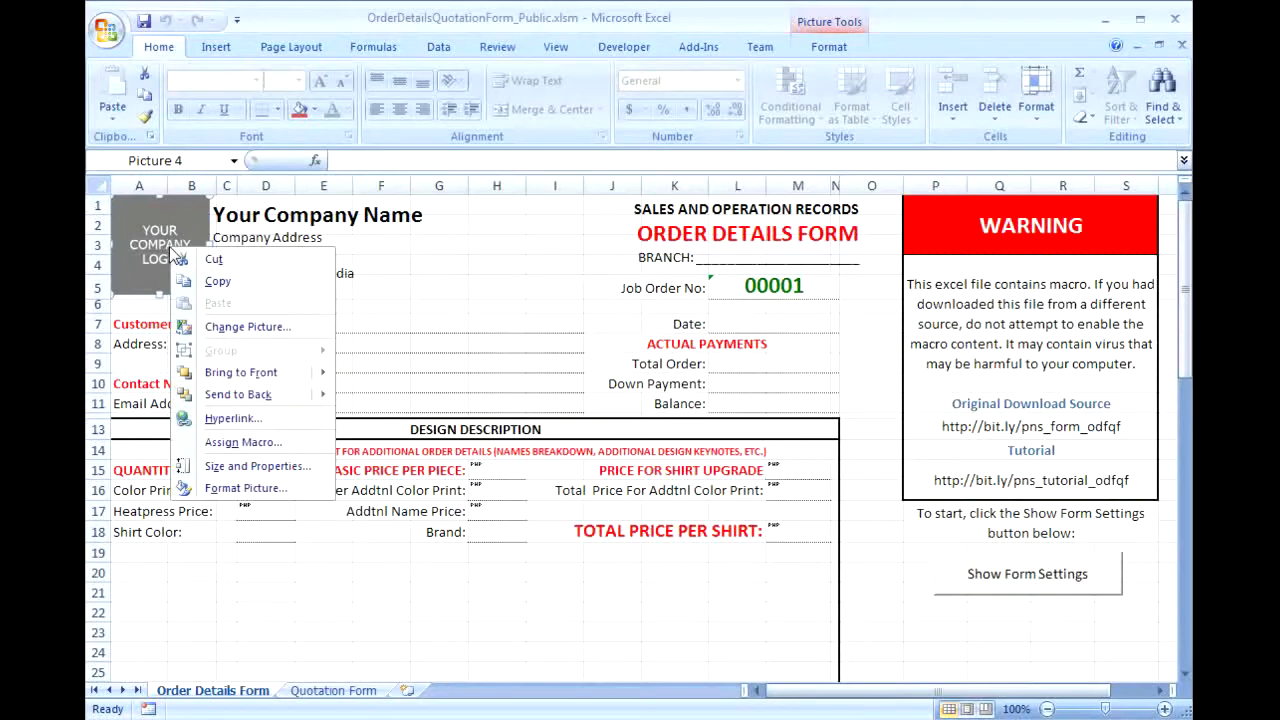
{"action": "left_click", "coordinate": [240, 328]}
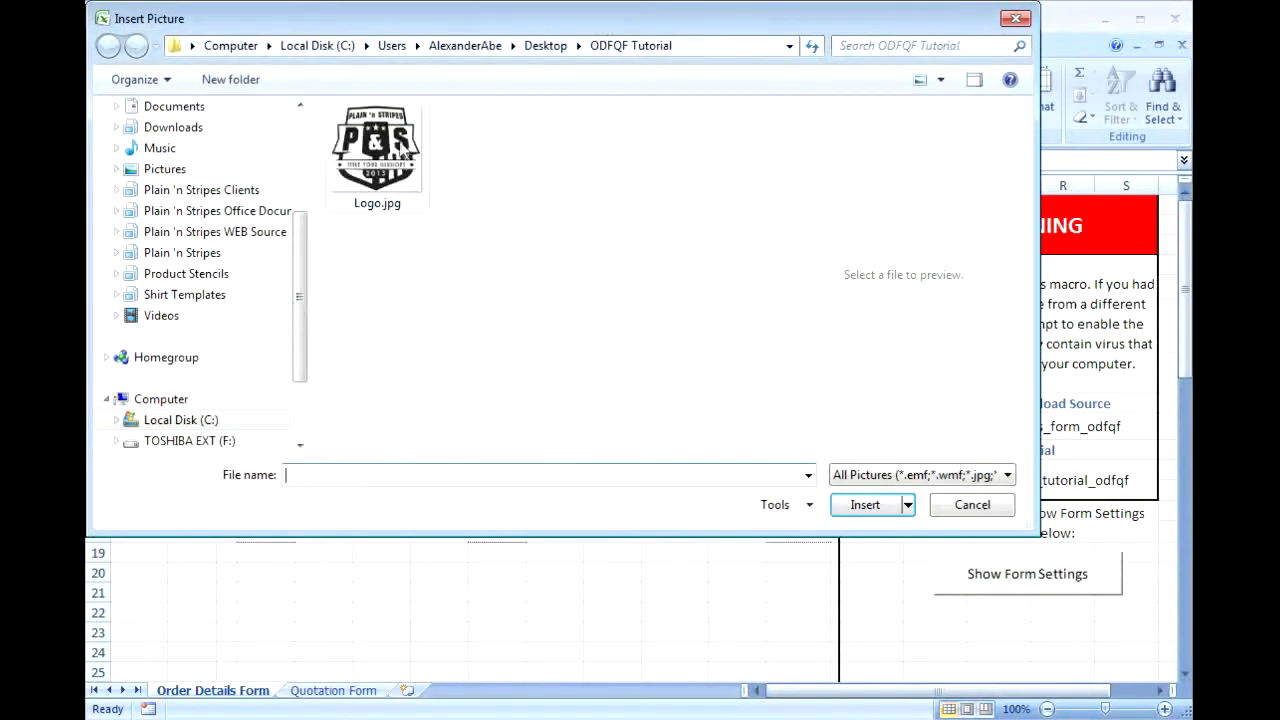
{"action": "double_click", "coordinate": [400, 148]}
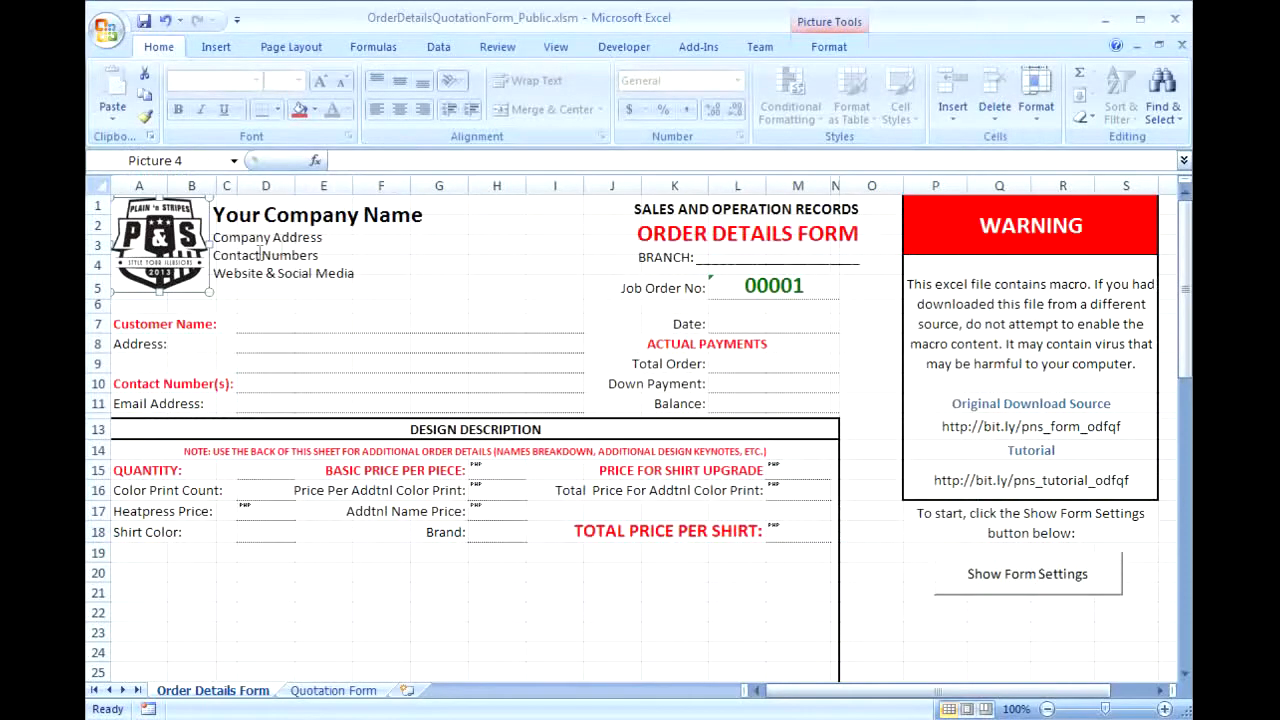
- Replace the "Your Company Name" placeholder in the header with "PLAIN AND STRIPES ENTERPRISES"
{"action": "left_click", "coordinate": [291, 216]}
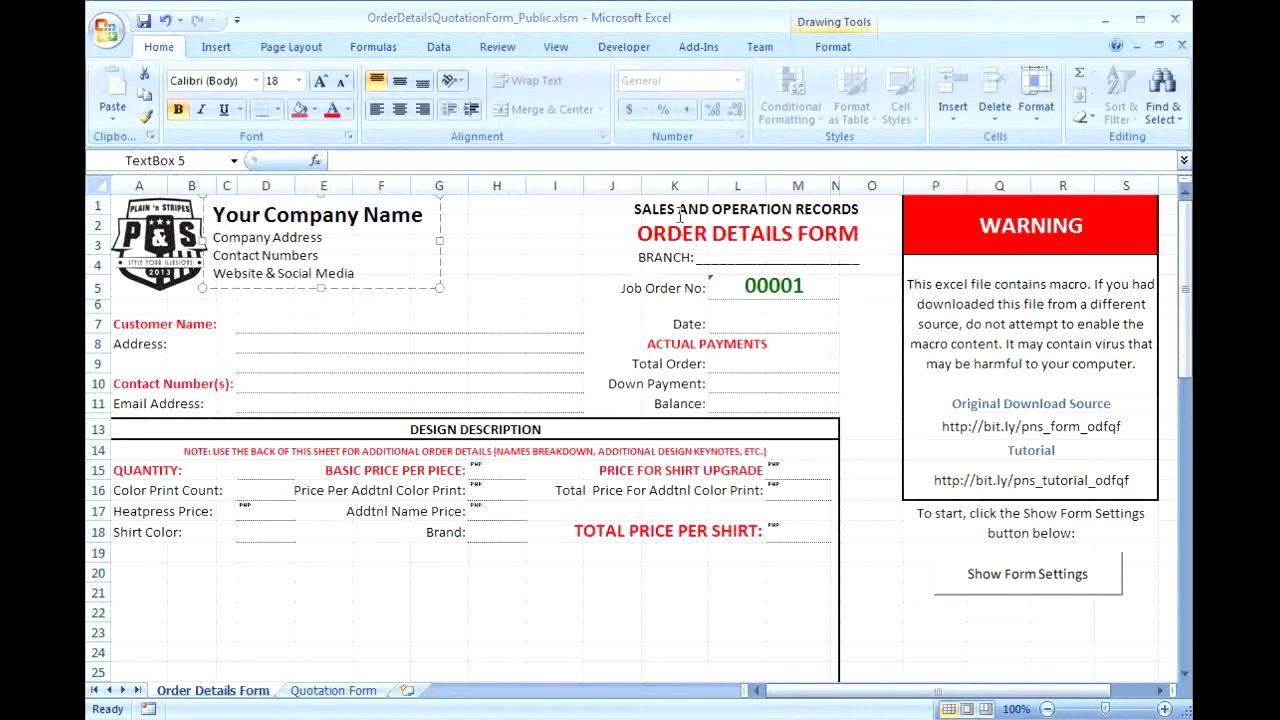
{"action": "left_click_drag", "start_coordinate": [424, 215], "coordinate": [210, 218]}
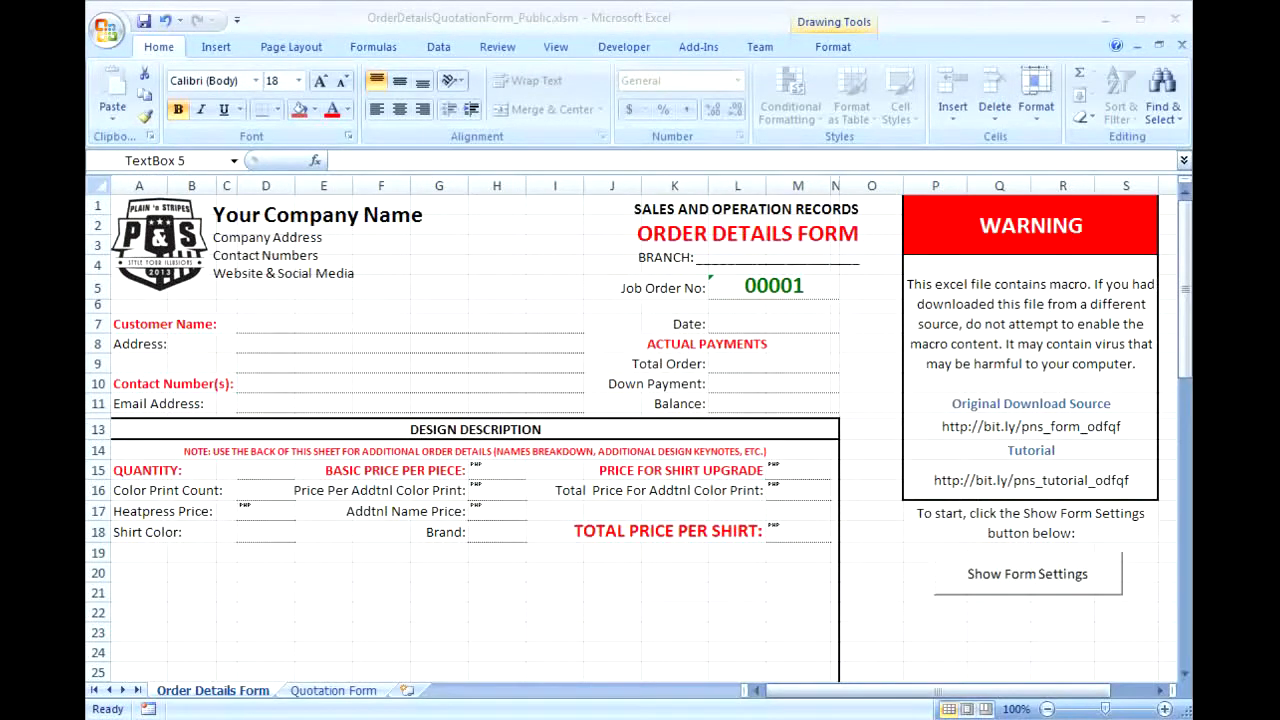
{"action": "left_click", "coordinate": [584, 16]}
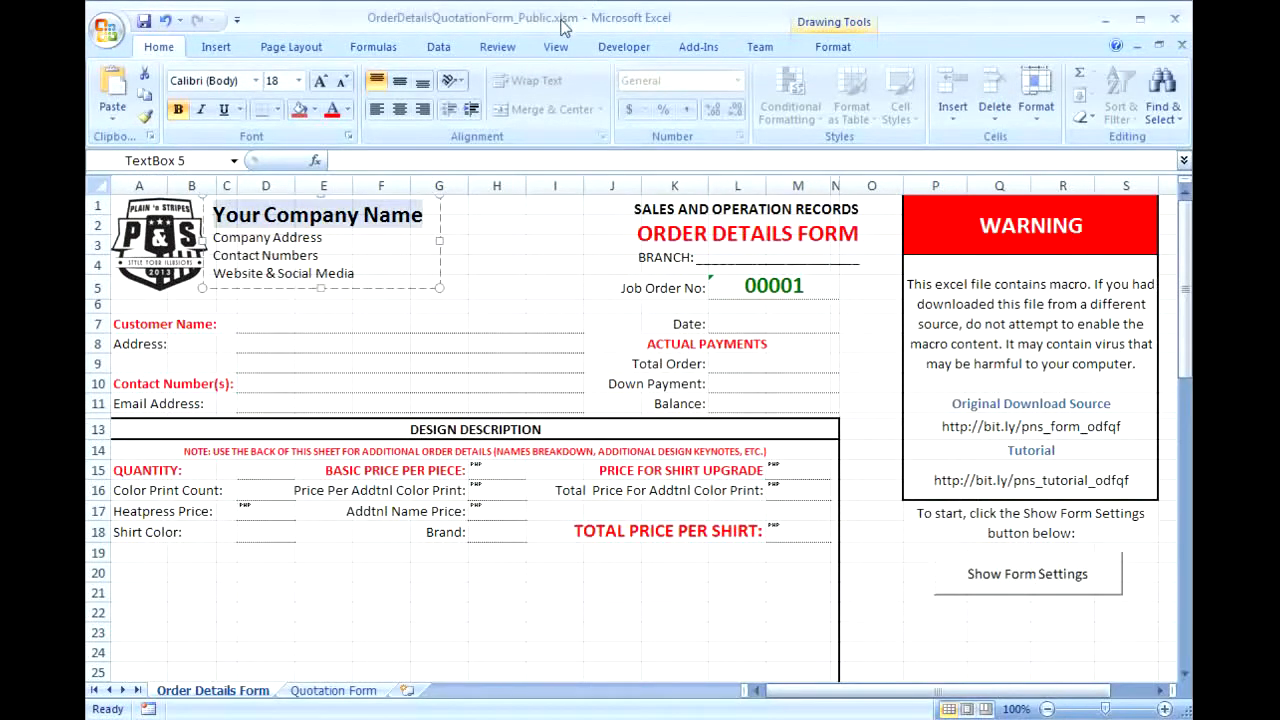
{"action": "type", "text": "PLAIN AND STRIPES ENTERPRISES"}
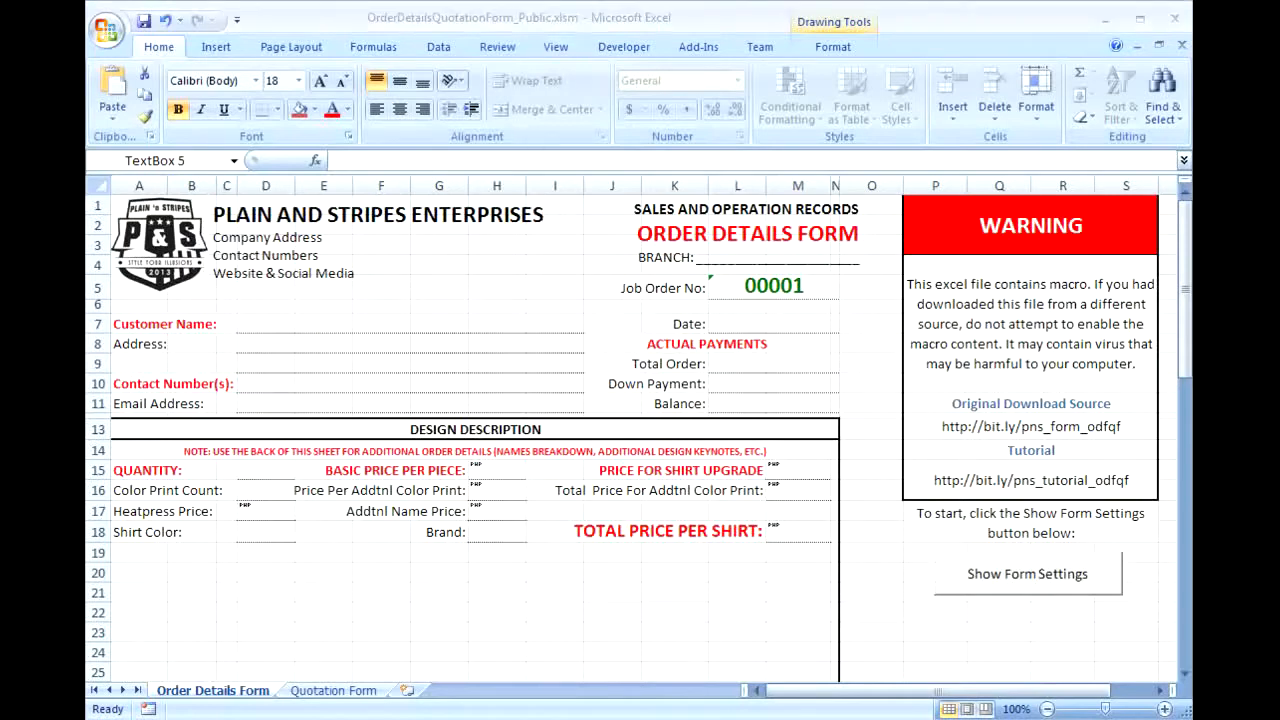
- Replace the header's address and contact number placeholders with the company's street address and phone numbers
{"action": "left_click", "coordinate": [316, 240]}
{"action": "left_click", "coordinate": [320, 237]}
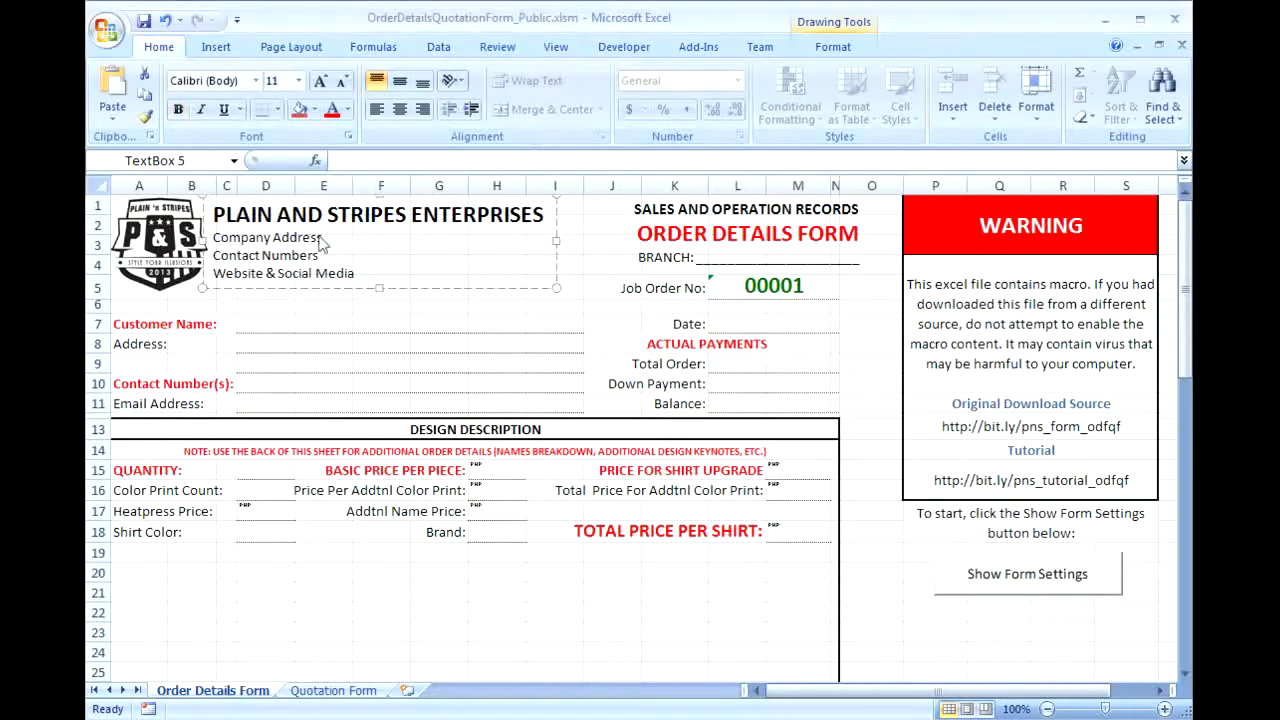
{"action": "triple_click", "coordinate": [320, 240]}
{"action": "key", "text": "ctrl+v"}
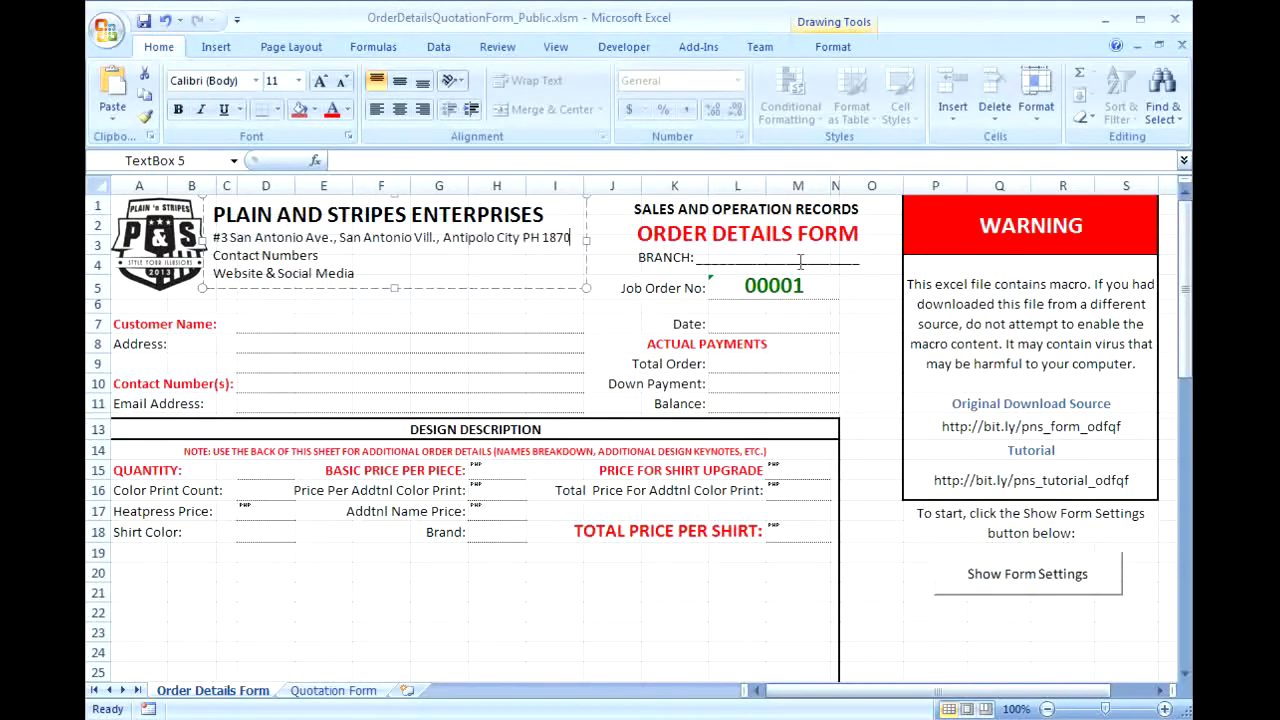
{"action": "key", "text": "alt+Tab"}
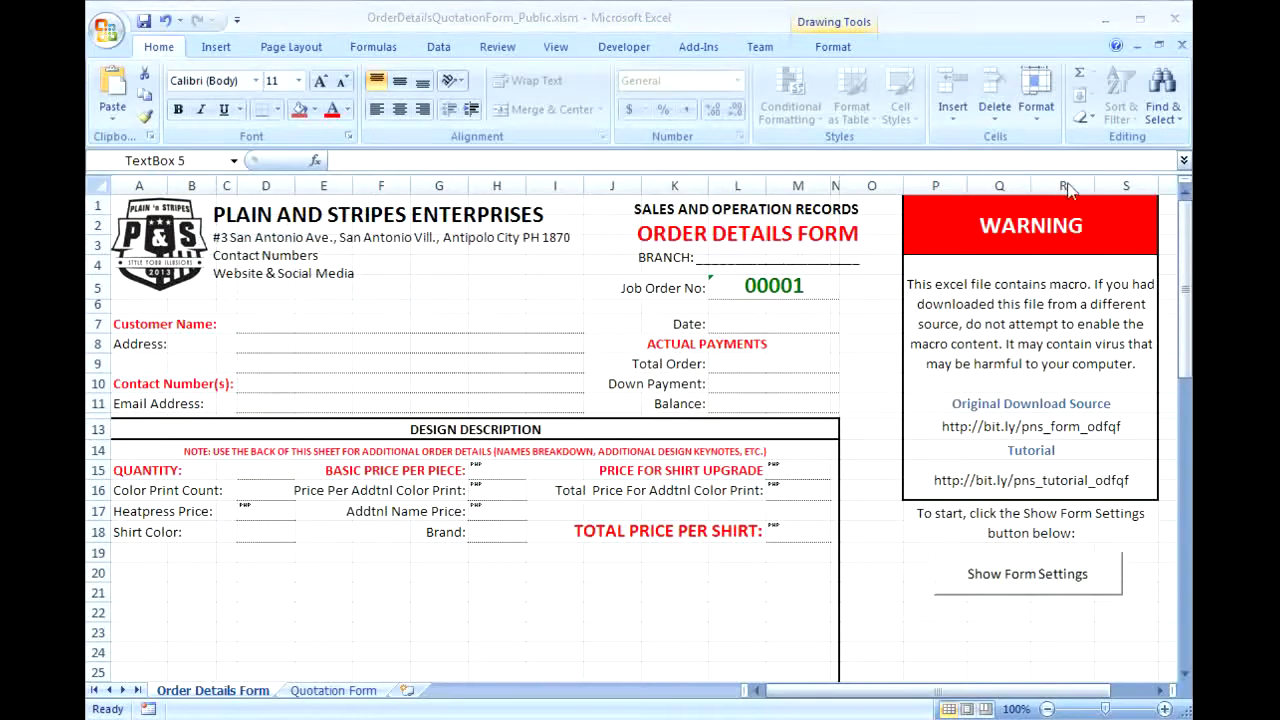
{"action": "key", "text": "alt+Tab"}
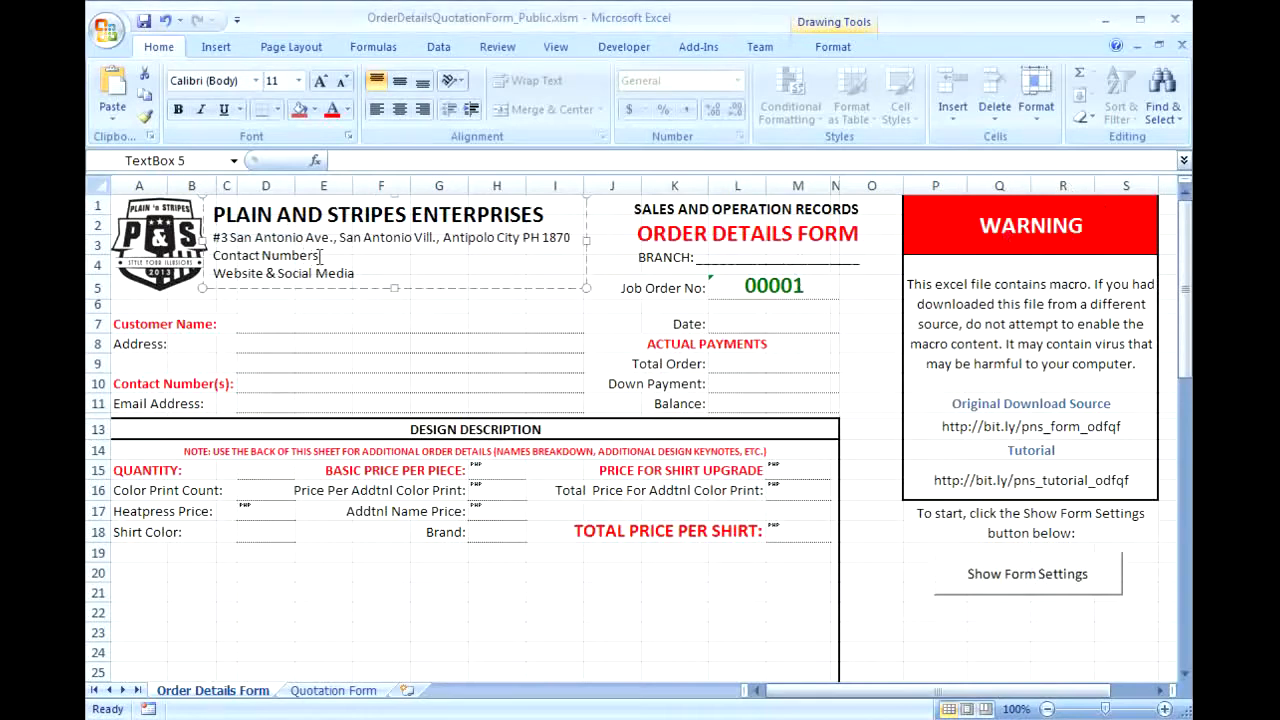
{"action": "triple_click", "coordinate": [316, 257]}
{"action": "key", "text": "ctrl+v"}
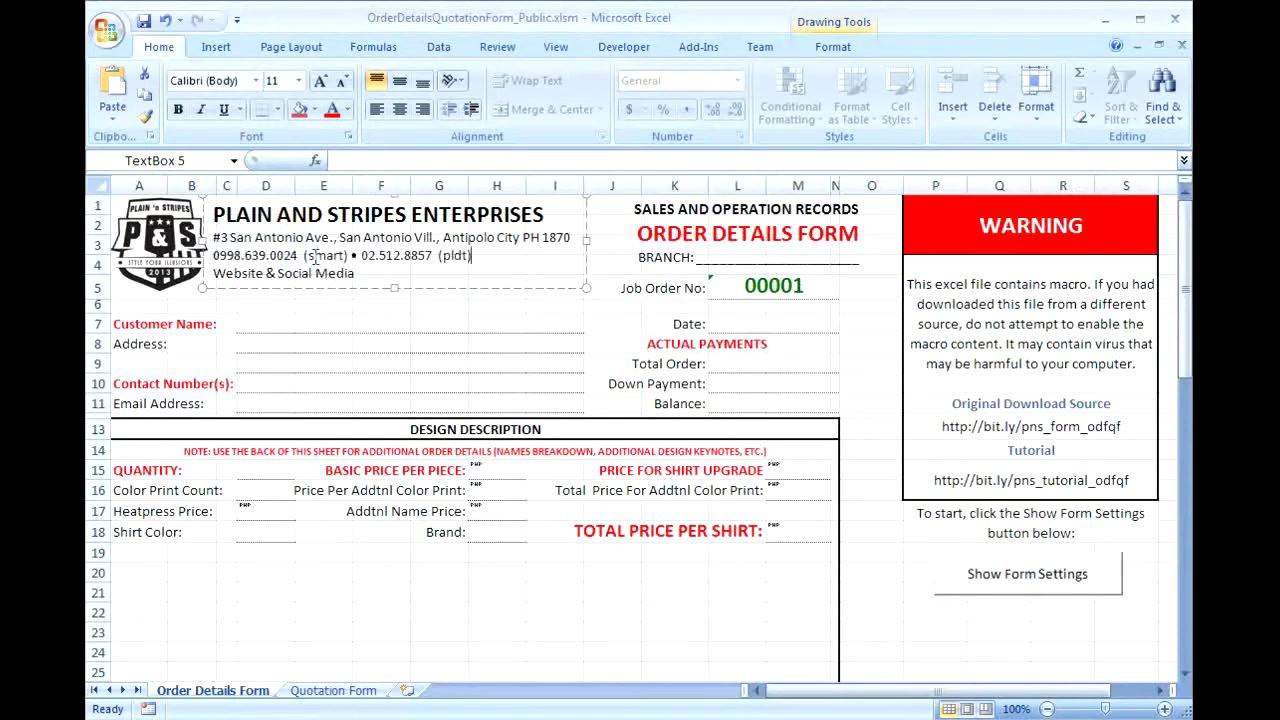
- Replace the "Website & Social Media" placeholder with the website plainandstripes.dlinkddns.com and the company's e-mail address
{"action": "key", "text": "alt+Tab"}
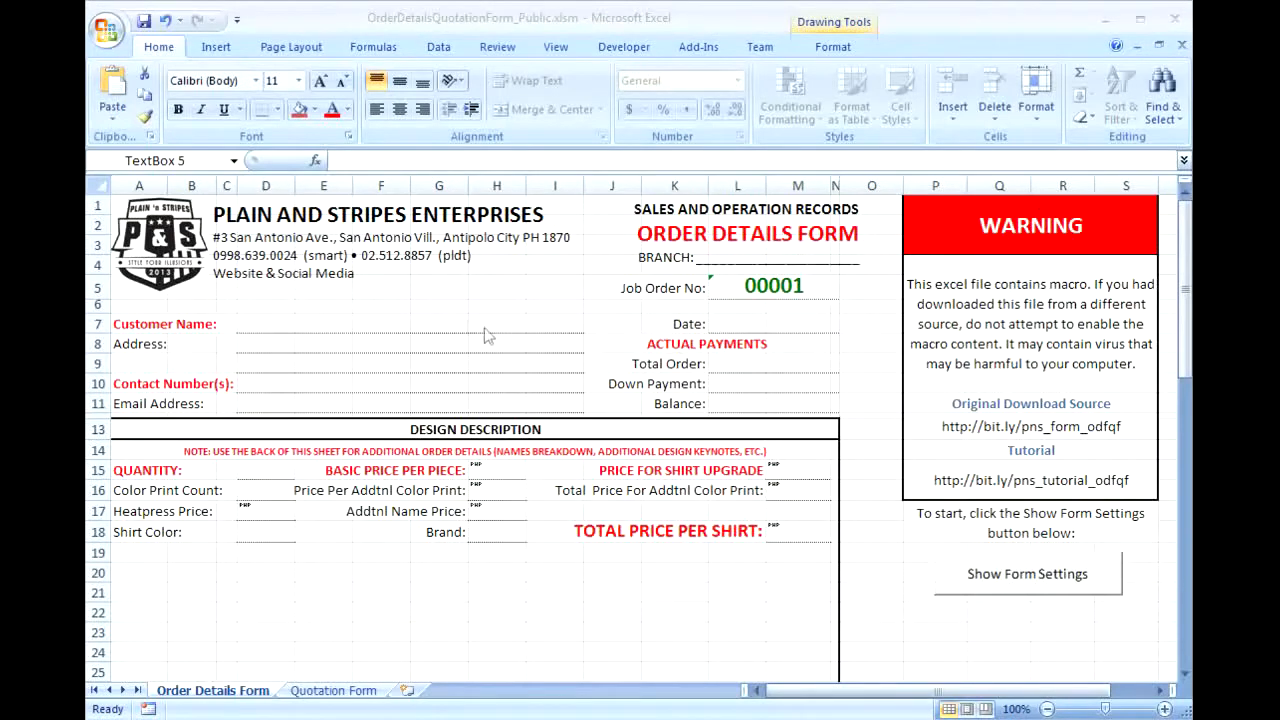
{"action": "key", "text": "alt+Tab"}
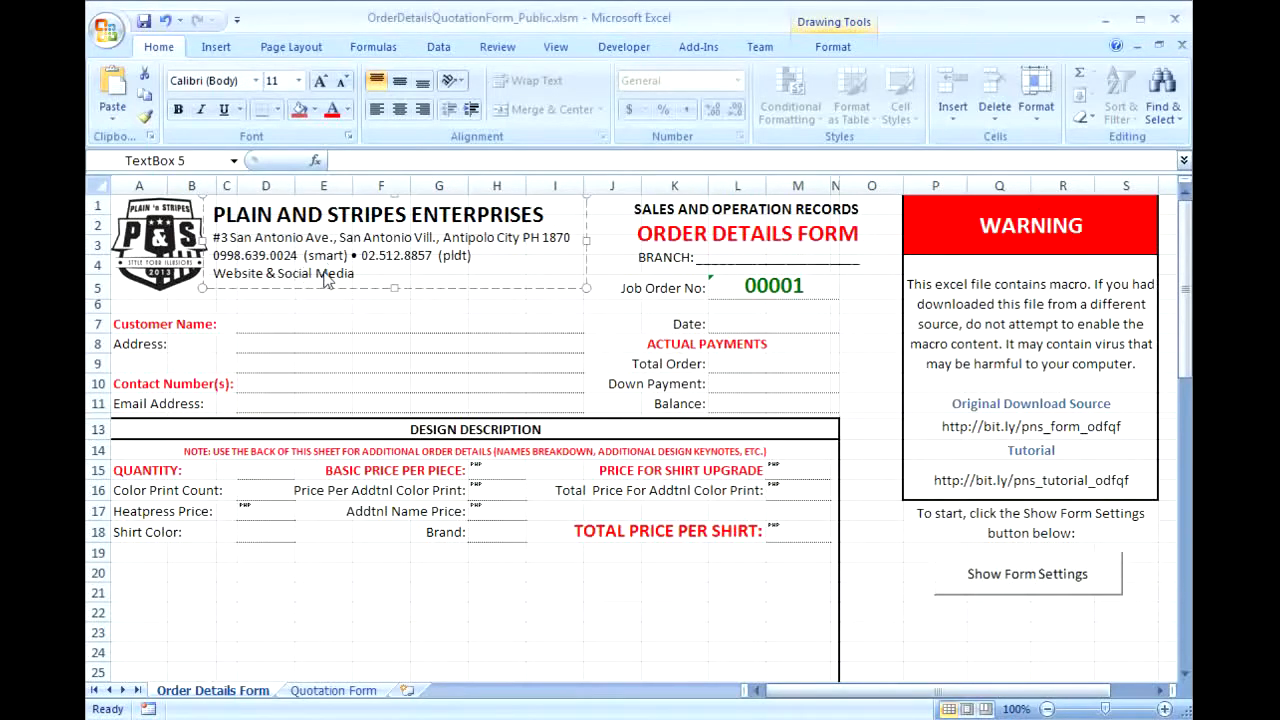
{"action": "triple_click", "coordinate": [325, 276]}
{"action": "key", "text": "ctrl+v"}
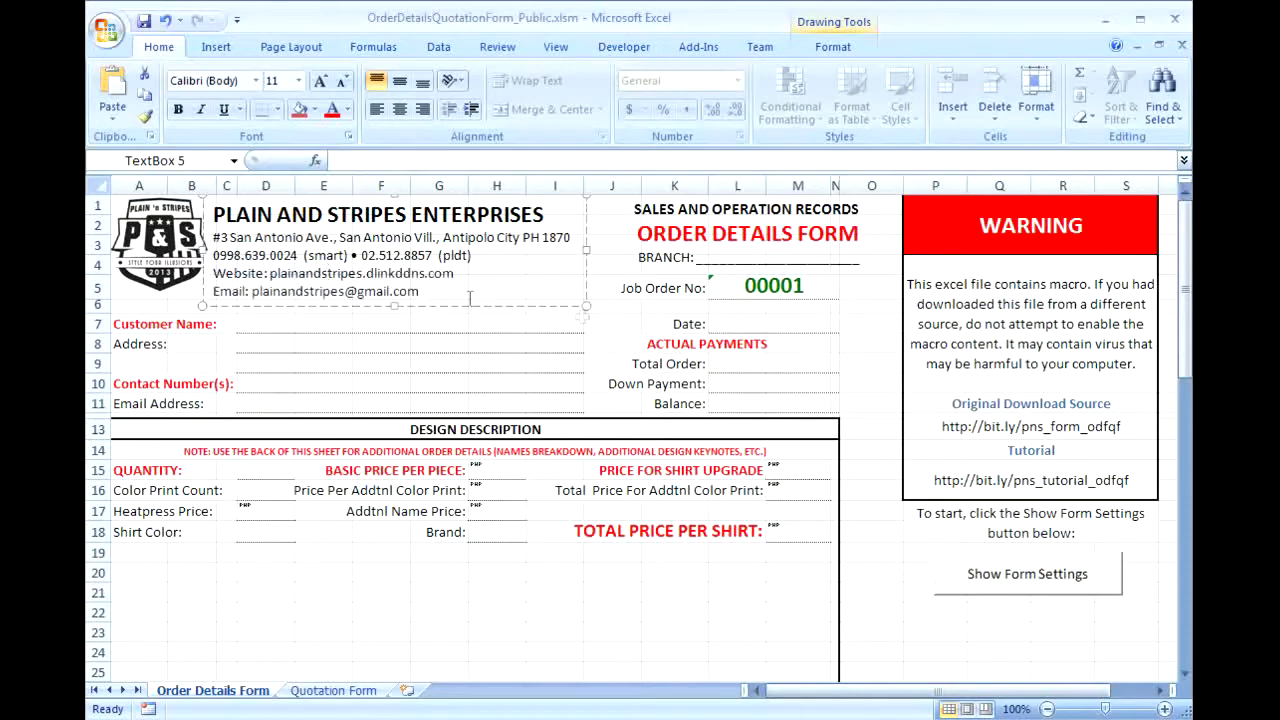
{"action": "left_click", "coordinate": [603, 276]}
{"action": "key", "text": "alt+Tab"}
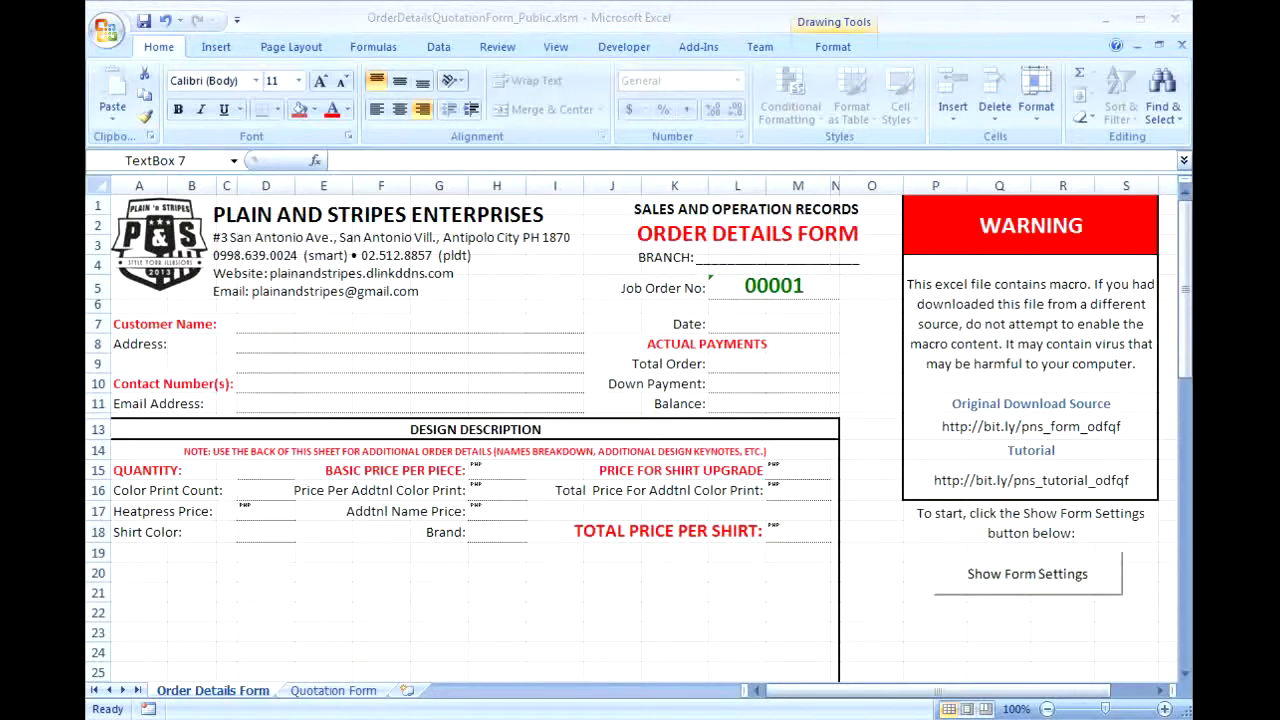
- Open the Quotation Form sheet and check its logo and company header
{"action": "left_click", "coordinate": [334, 691]}
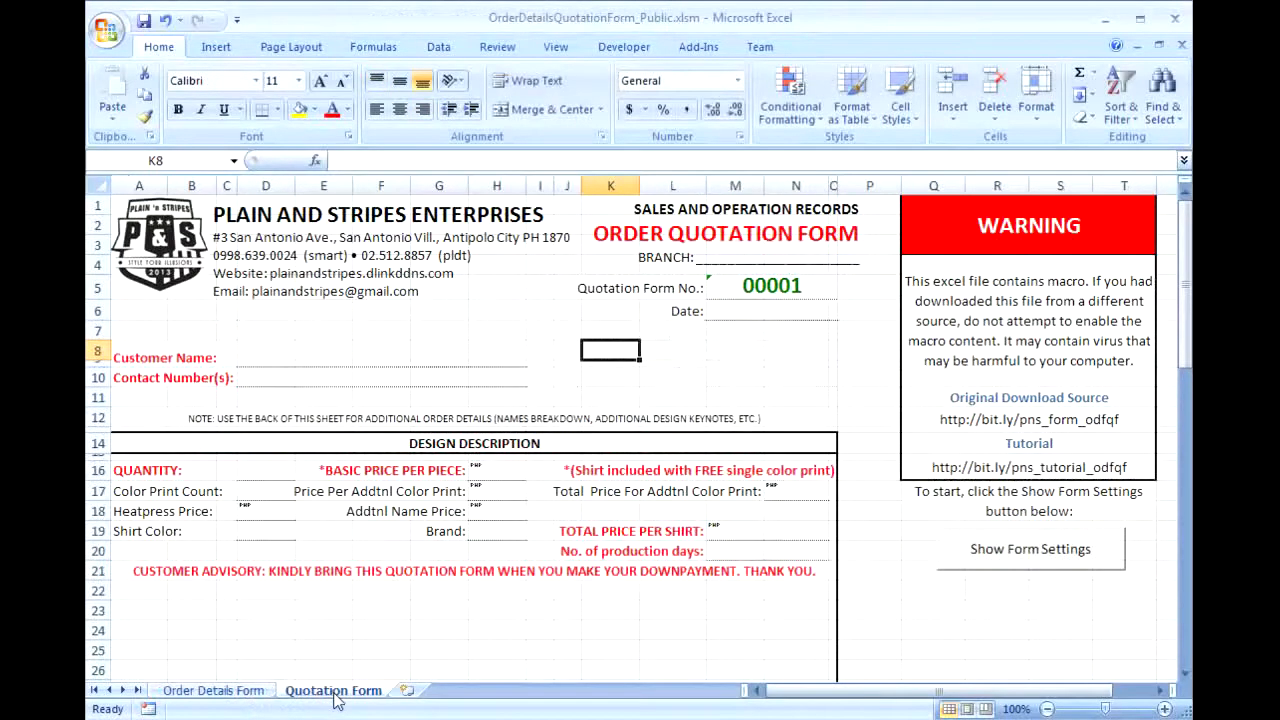
{"action": "left_click", "coordinate": [156, 248]}
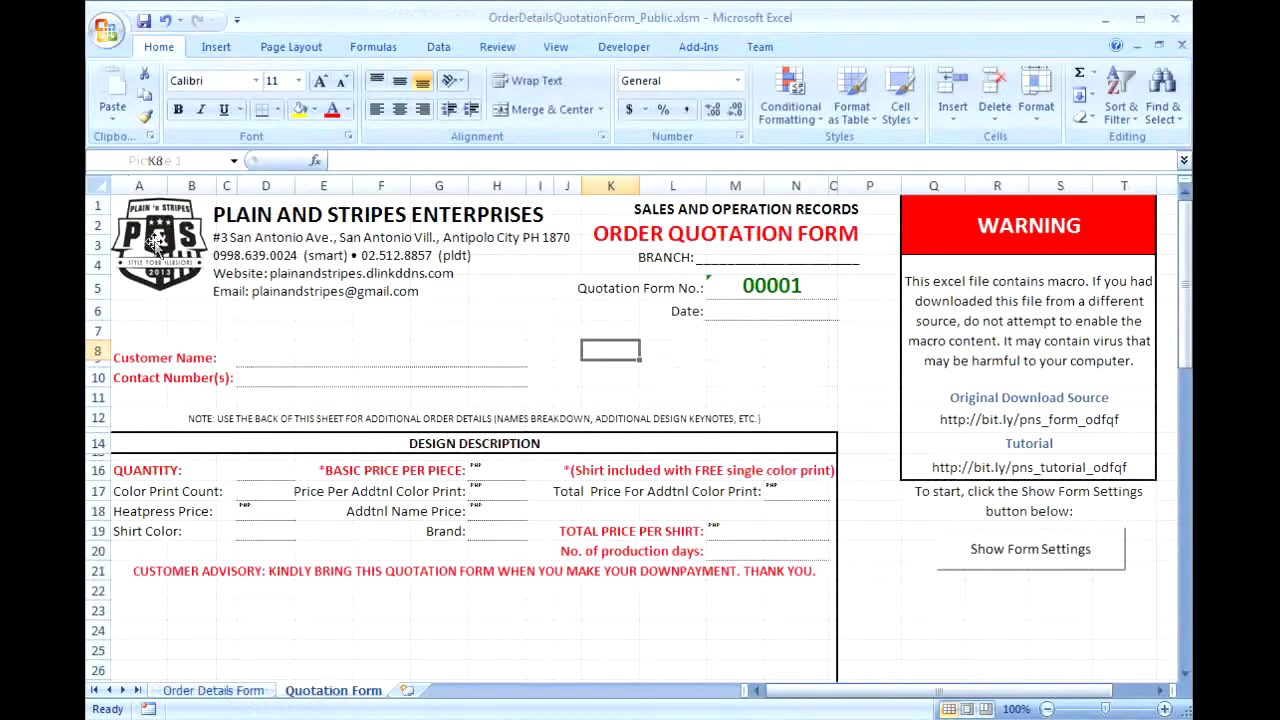
{"action": "left_click", "coordinate": [326, 250]}
{"action": "left_click", "coordinate": [630, 352]}
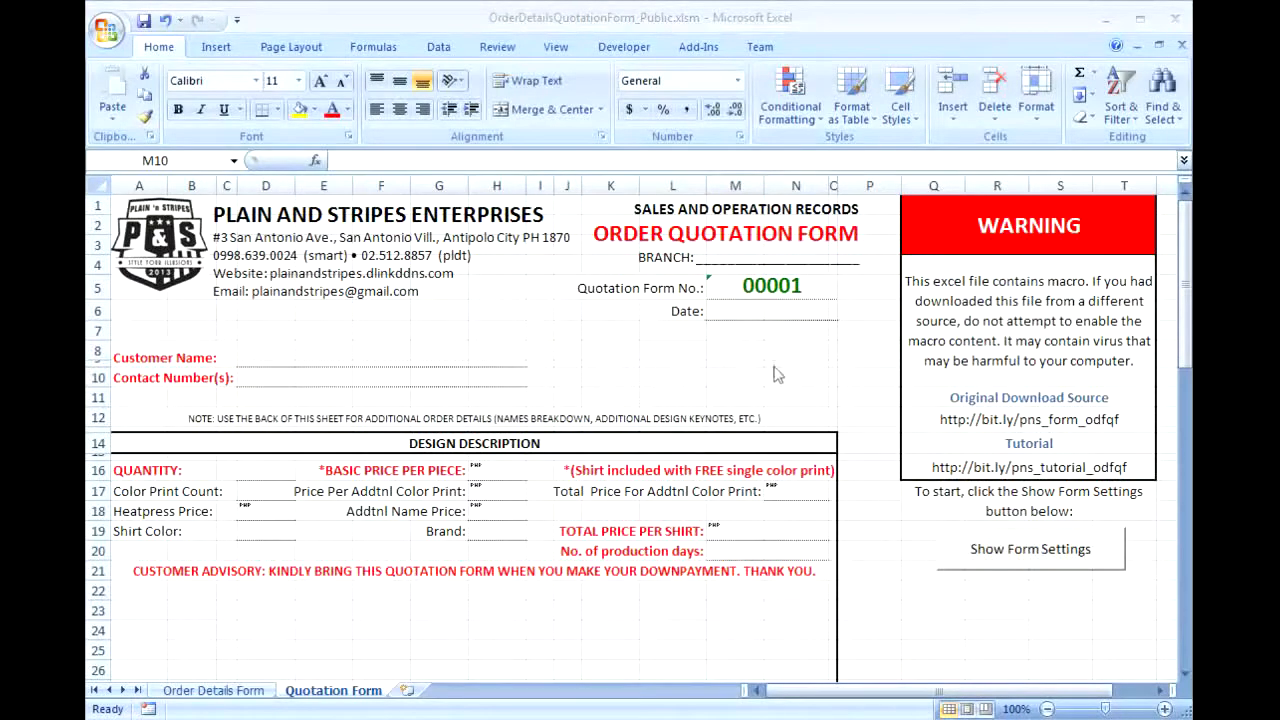
- Insert the picture Social Media.jpg at cell M10 of the quotation form
{"action": "left_click", "coordinate": [686, 362]}
{"action": "left_click", "coordinate": [216, 47]}
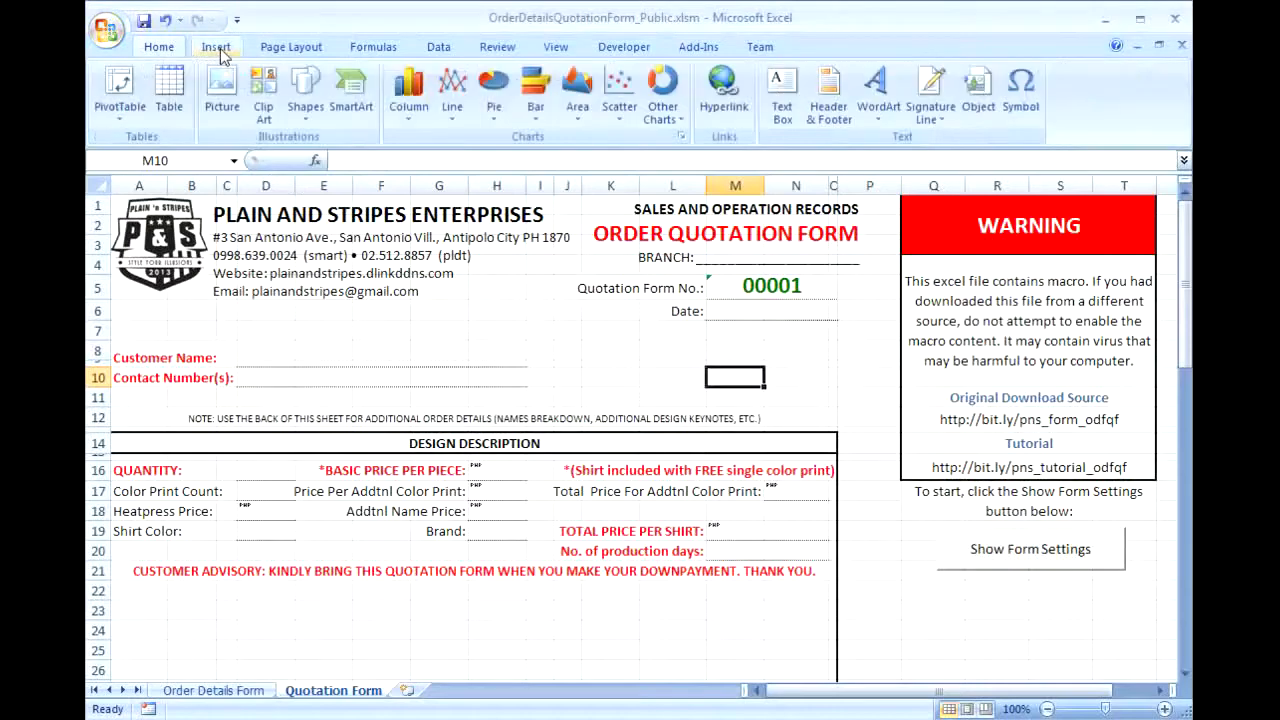
{"action": "left_click", "coordinate": [226, 92]}
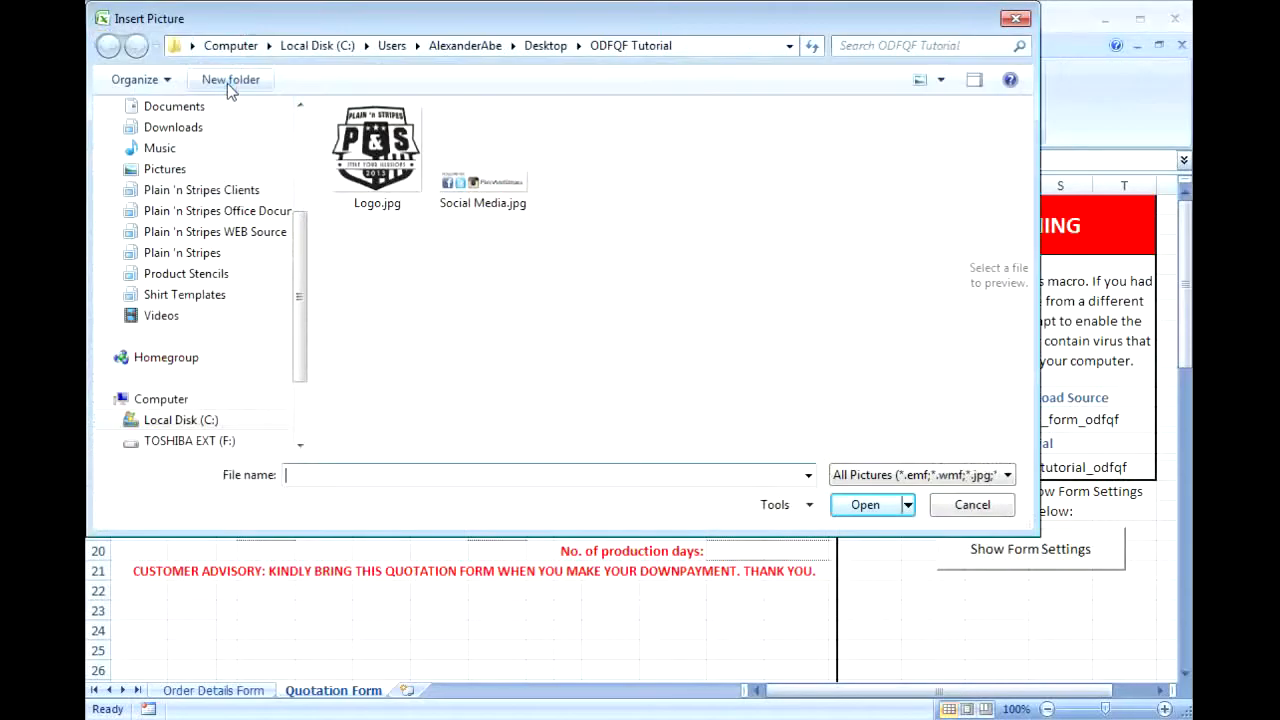
{"action": "left_click", "coordinate": [482, 190]}
{"action": "double_click", "coordinate": [482, 190]}
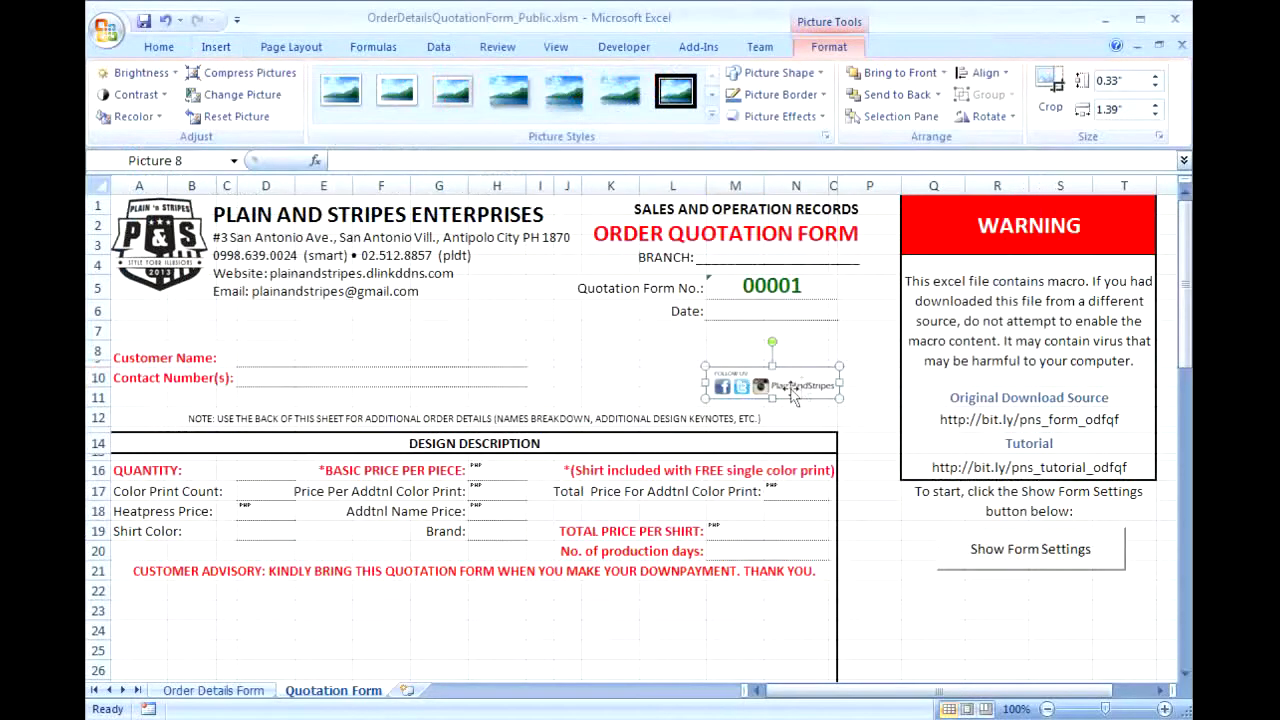
- Shift the social media picture slightly left and enlarge it to 0.49" high by 2.05" wide
{"action": "left_click_drag", "start_coordinate": [782, 377], "coordinate": [758, 375]}
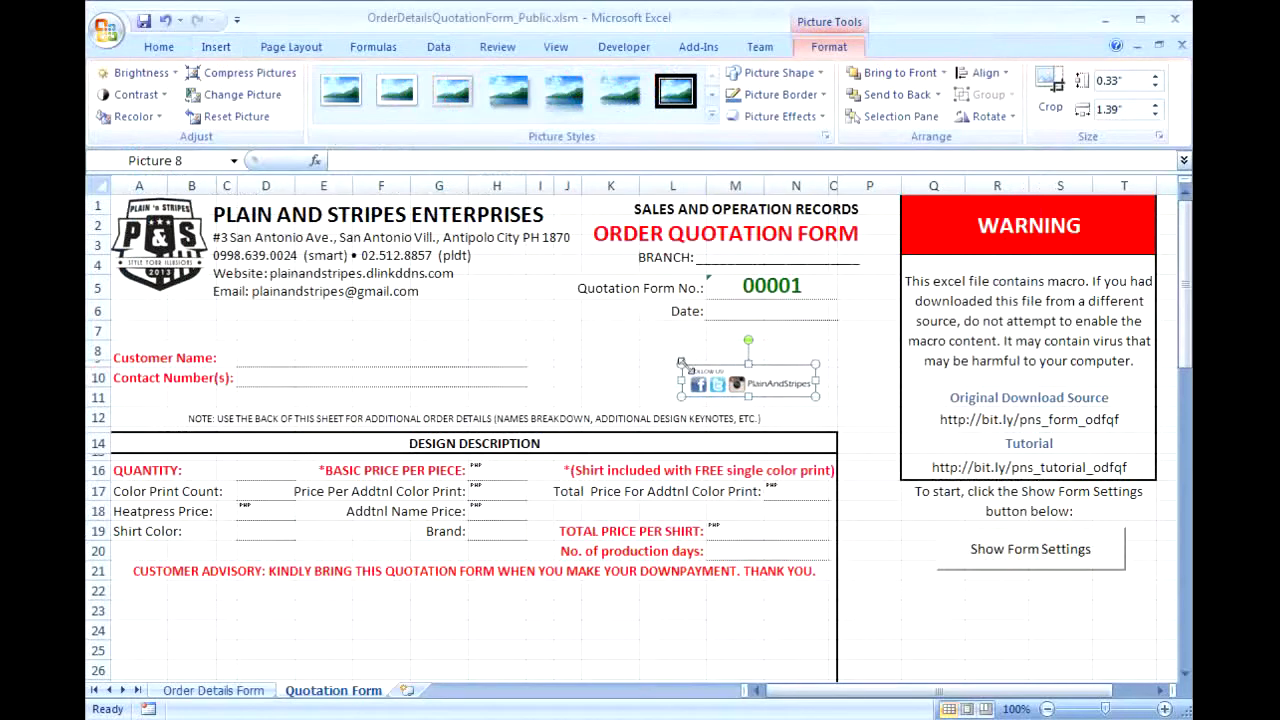
{"action": "left_click_drag", "start_coordinate": [678, 364], "coordinate": [618, 349]}
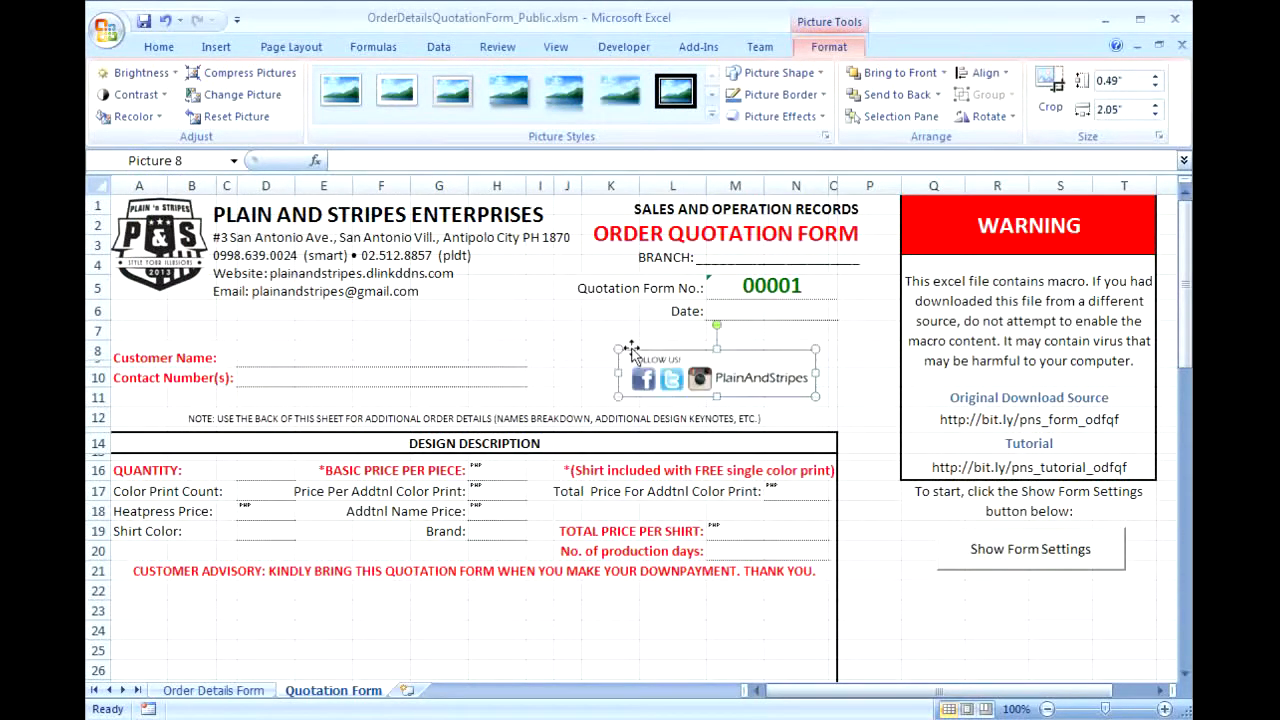
{"action": "left_click", "coordinate": [866, 378]}
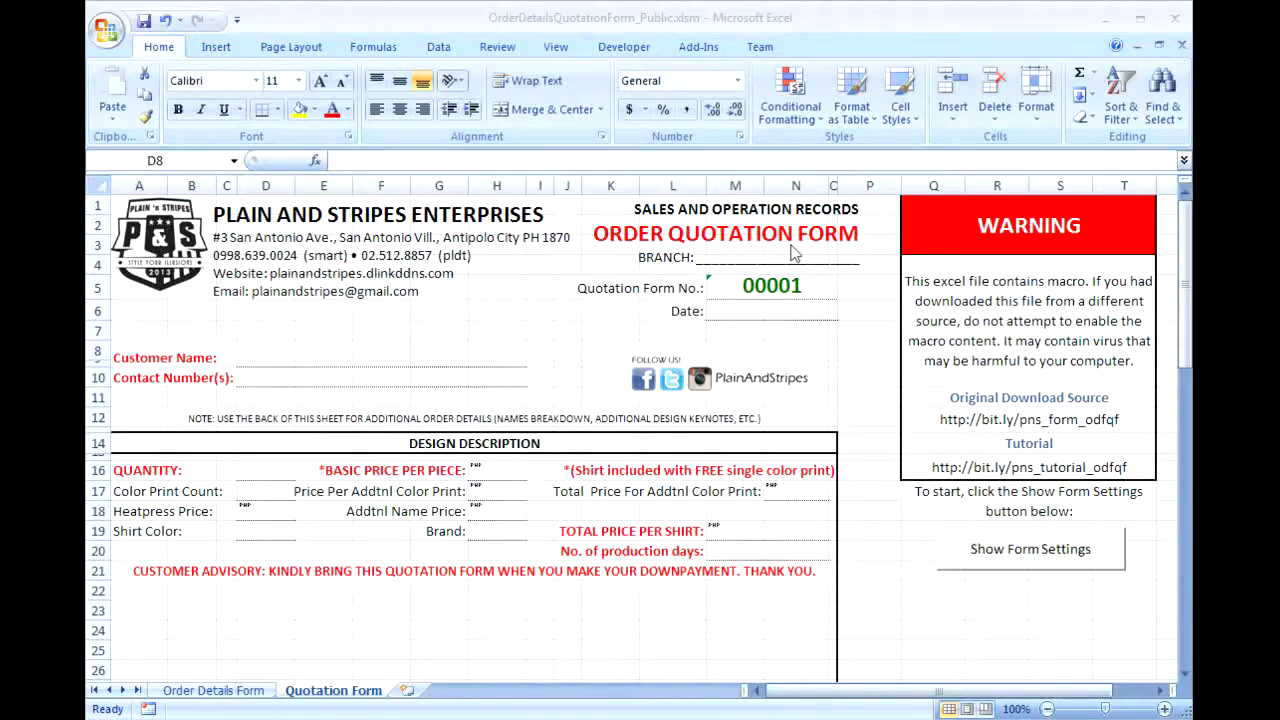
- Examine the quotation form number, the design description fields, the total price per shirt and the number of production days
{"action": "left_click", "coordinate": [756, 286]}
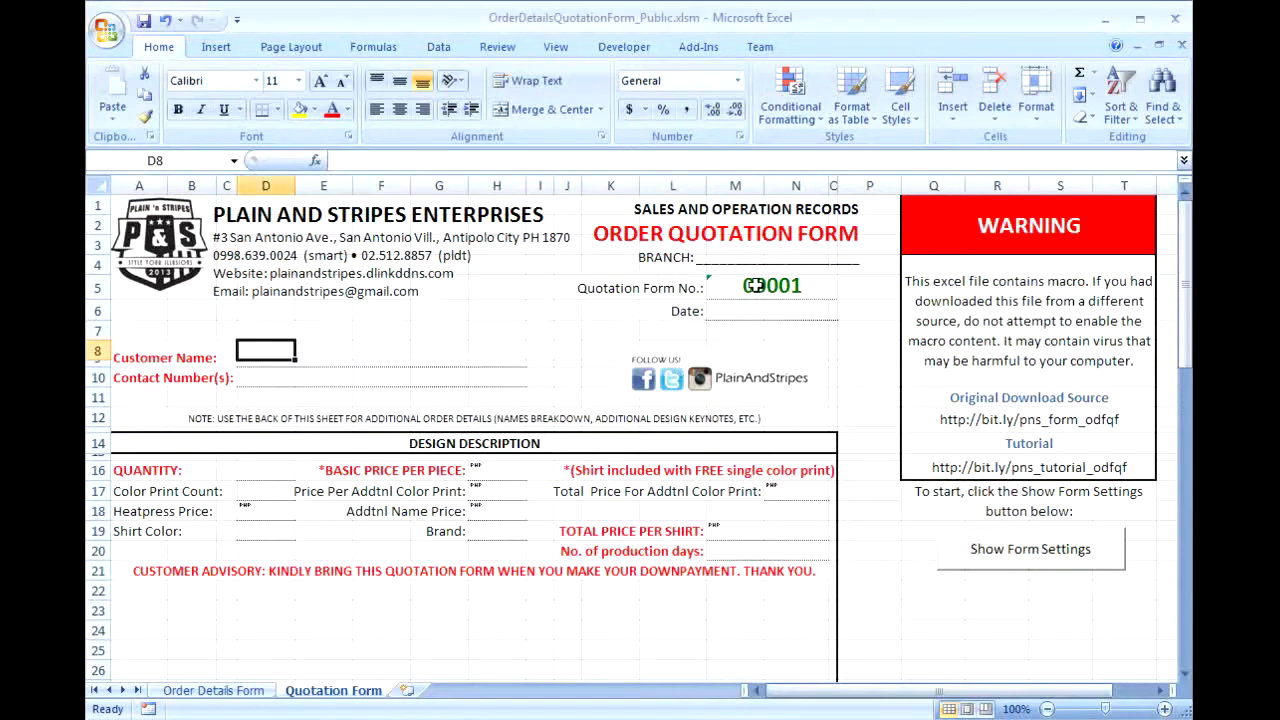
{"action": "left_click", "coordinate": [754, 286]}
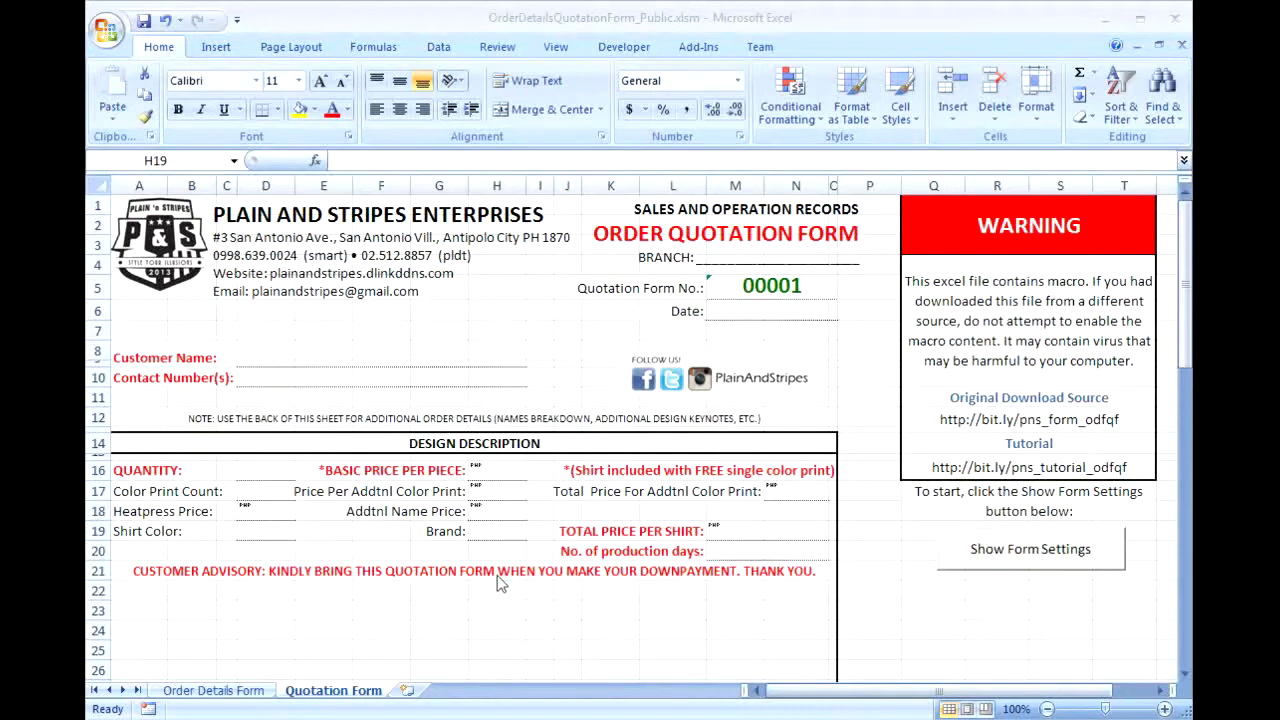
{"action": "left_click", "coordinate": [138, 470]}
{"action": "left_click_drag", "start_coordinate": [138, 470], "coordinate": [152, 532]}
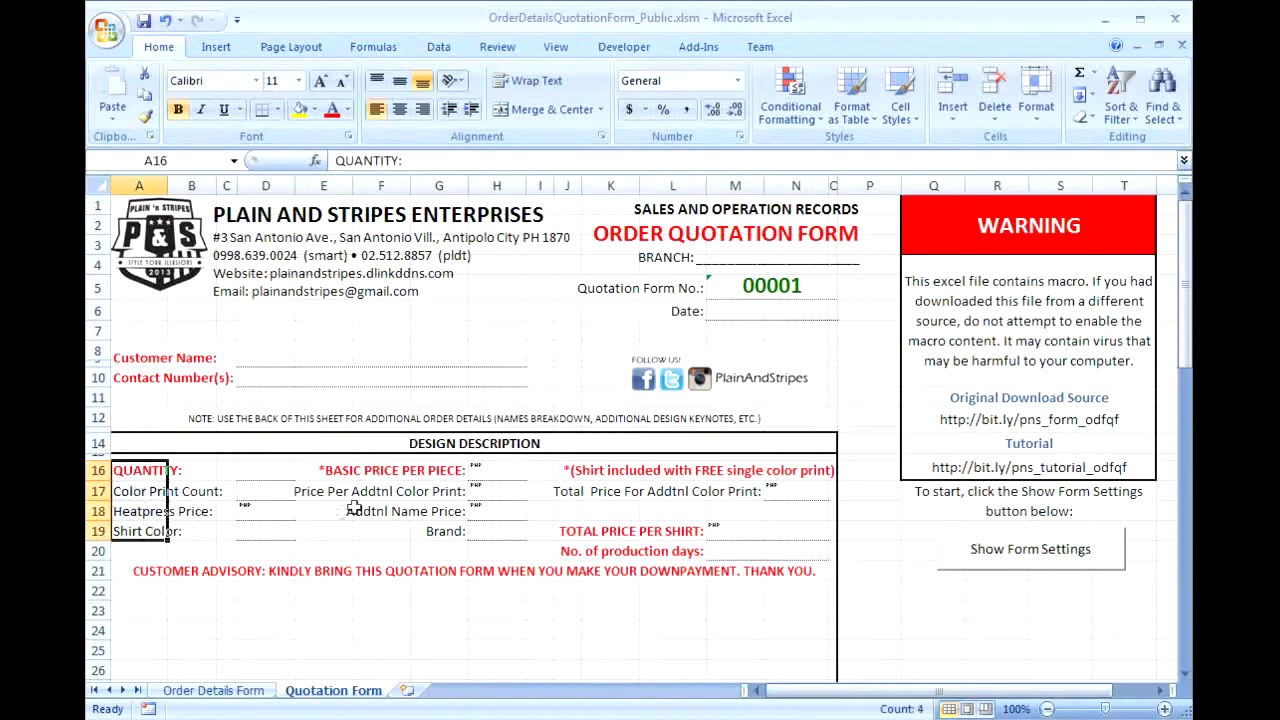
{"action": "left_click", "coordinate": [441, 471]}
{"action": "left_click_drag", "start_coordinate": [441, 471], "coordinate": [446, 532]}
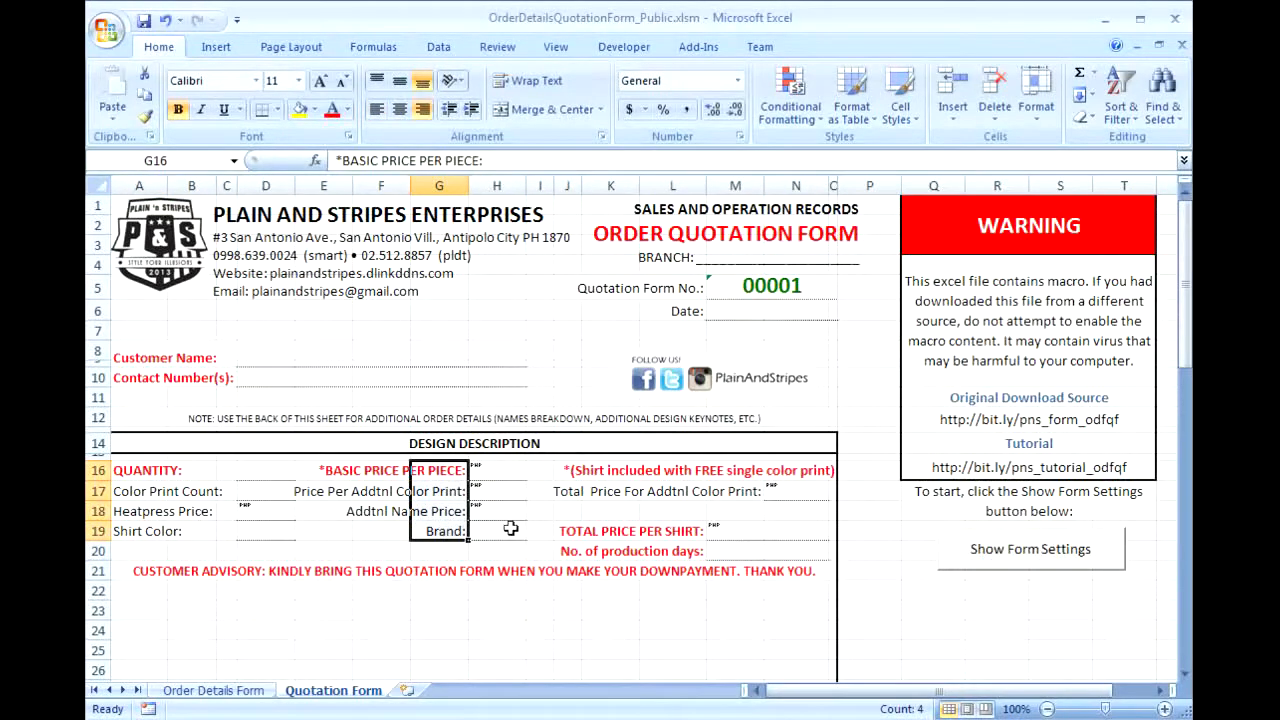
{"action": "left_click", "coordinate": [790, 530]}
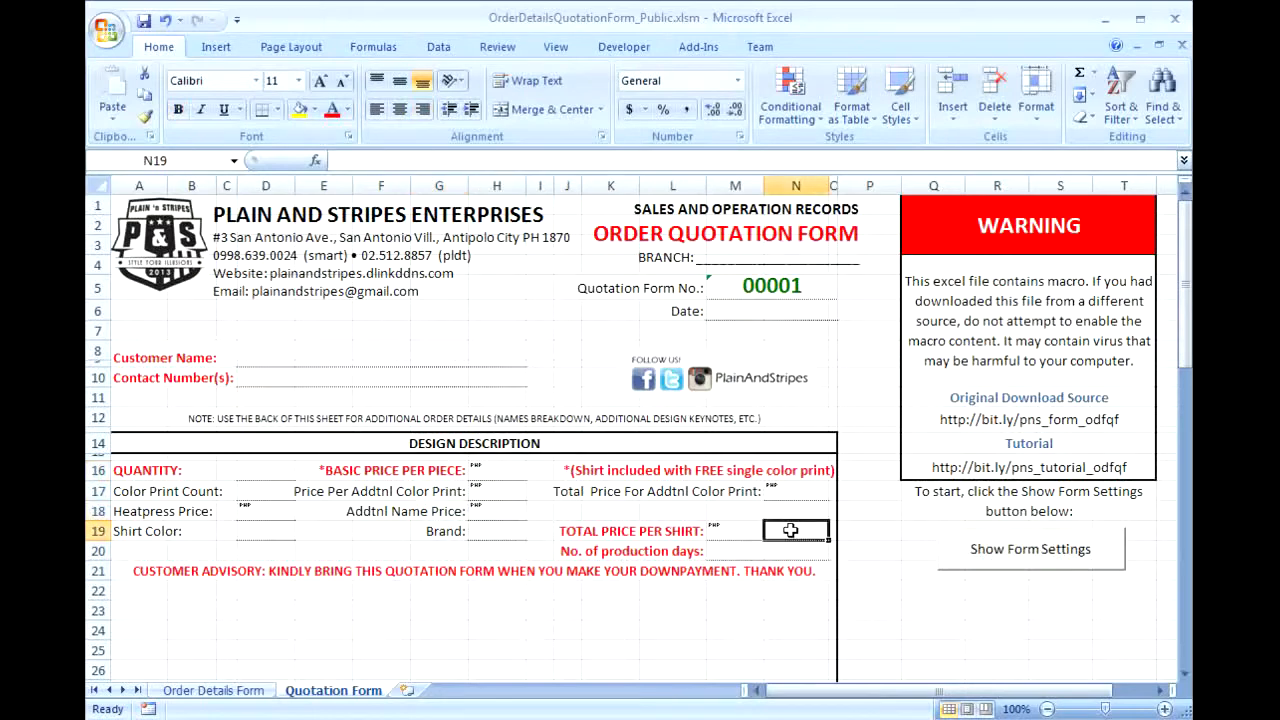
{"action": "left_click", "coordinate": [787, 551]}
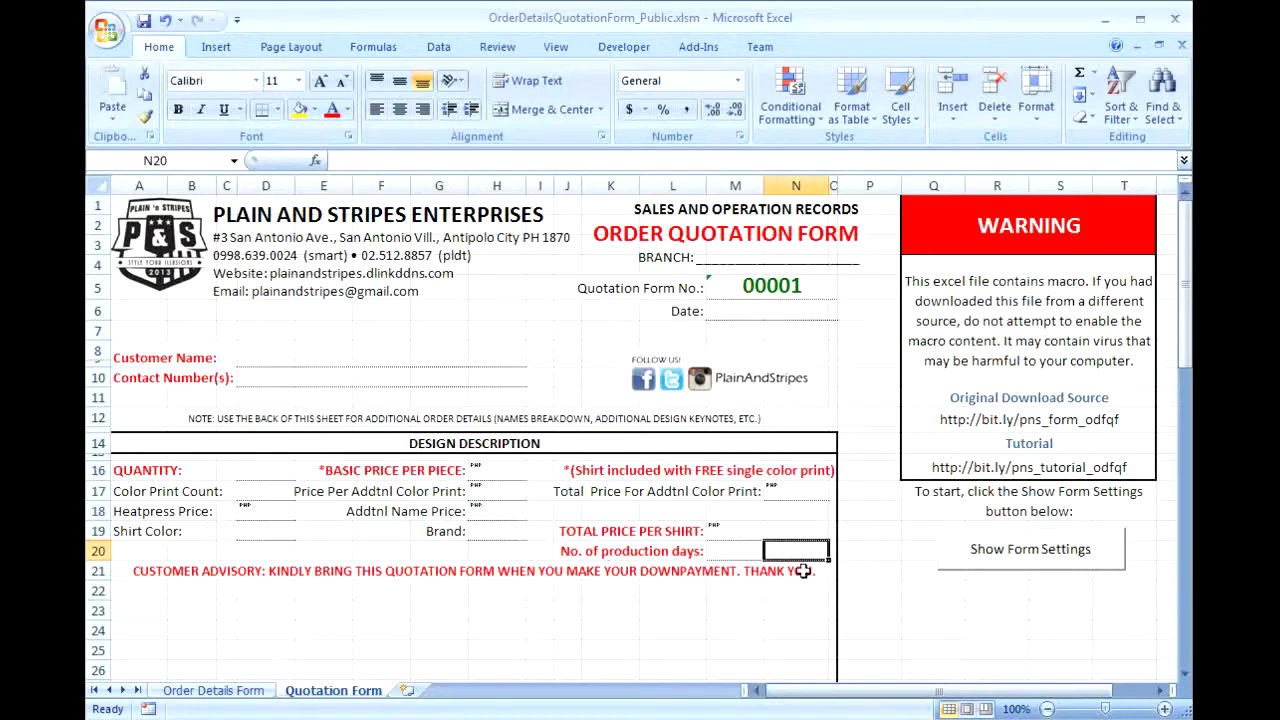
- Examine the rest of the quotation form: the design area, front and back shirt outlines, sales person field and totals table
{"action": "scroll", "coordinate": [418, 607], "scroll_direction": "down", "scroll_amount": 1}
{"action": "scroll", "coordinate": [418, 607], "scroll_direction": "down", "scroll_amount": 2}
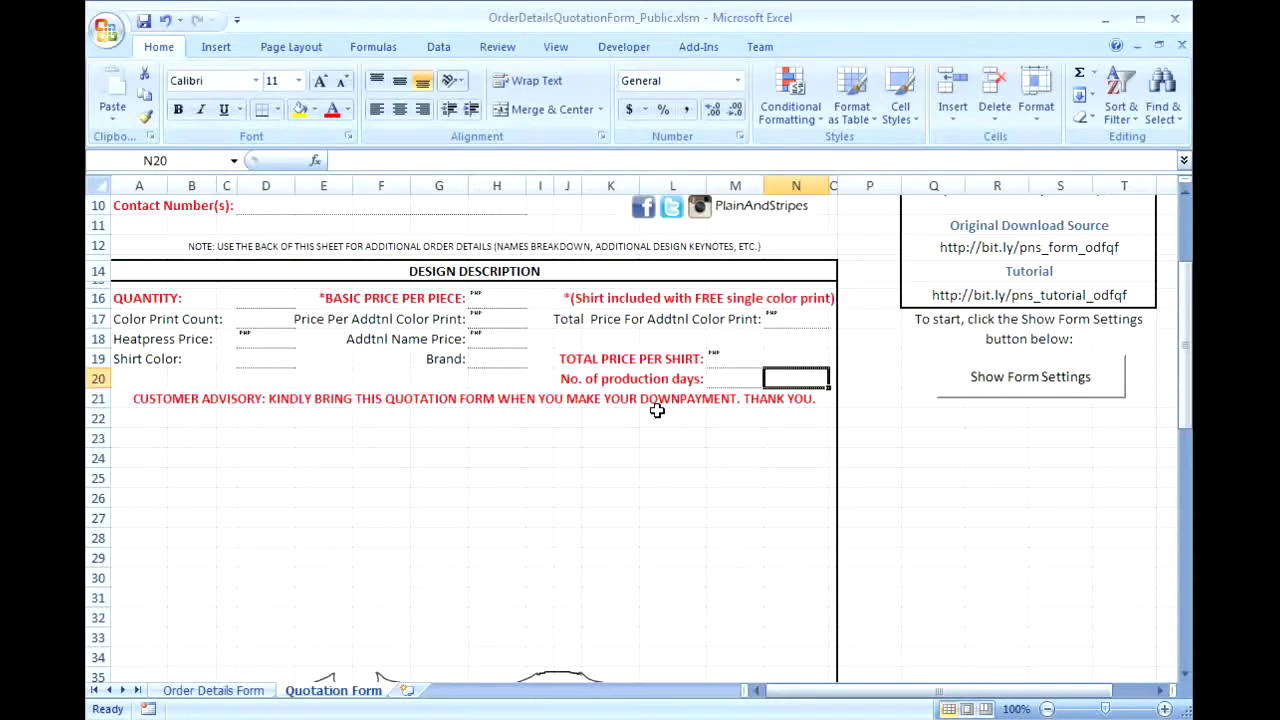
{"action": "left_click", "coordinate": [439, 578]}
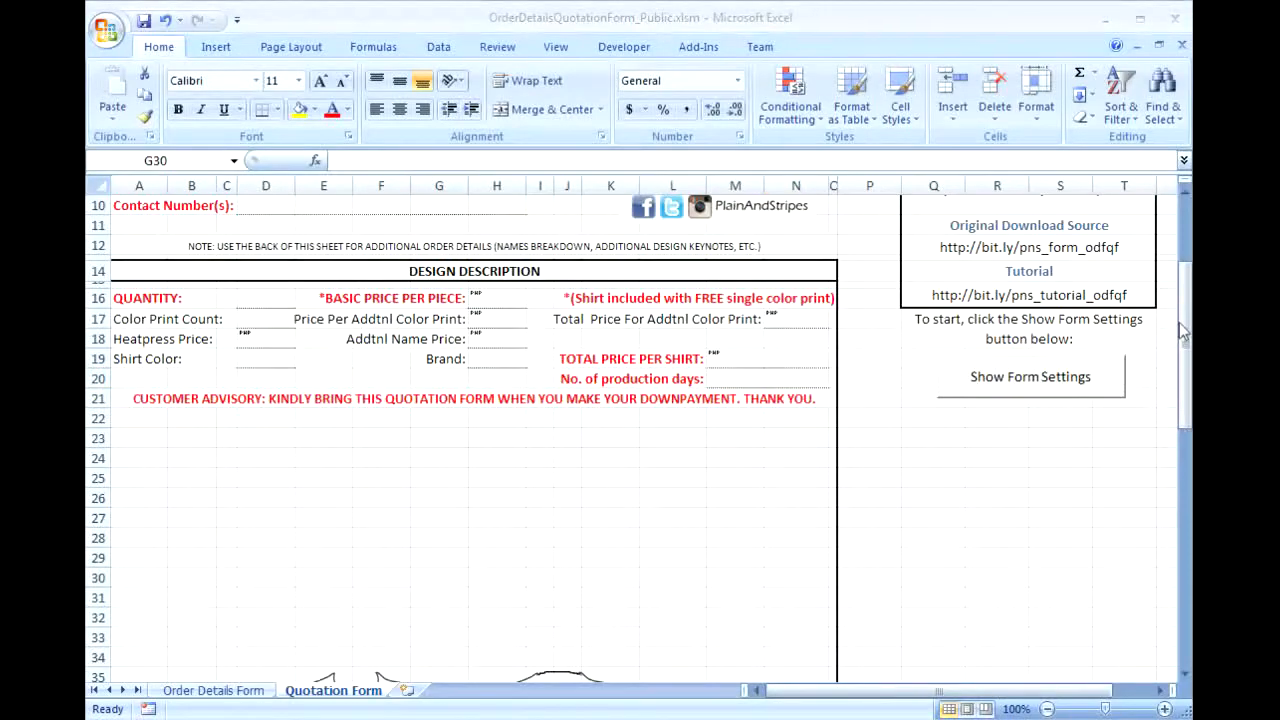
{"action": "left_click_drag", "start_coordinate": [1188, 320], "coordinate": [1186, 423]}
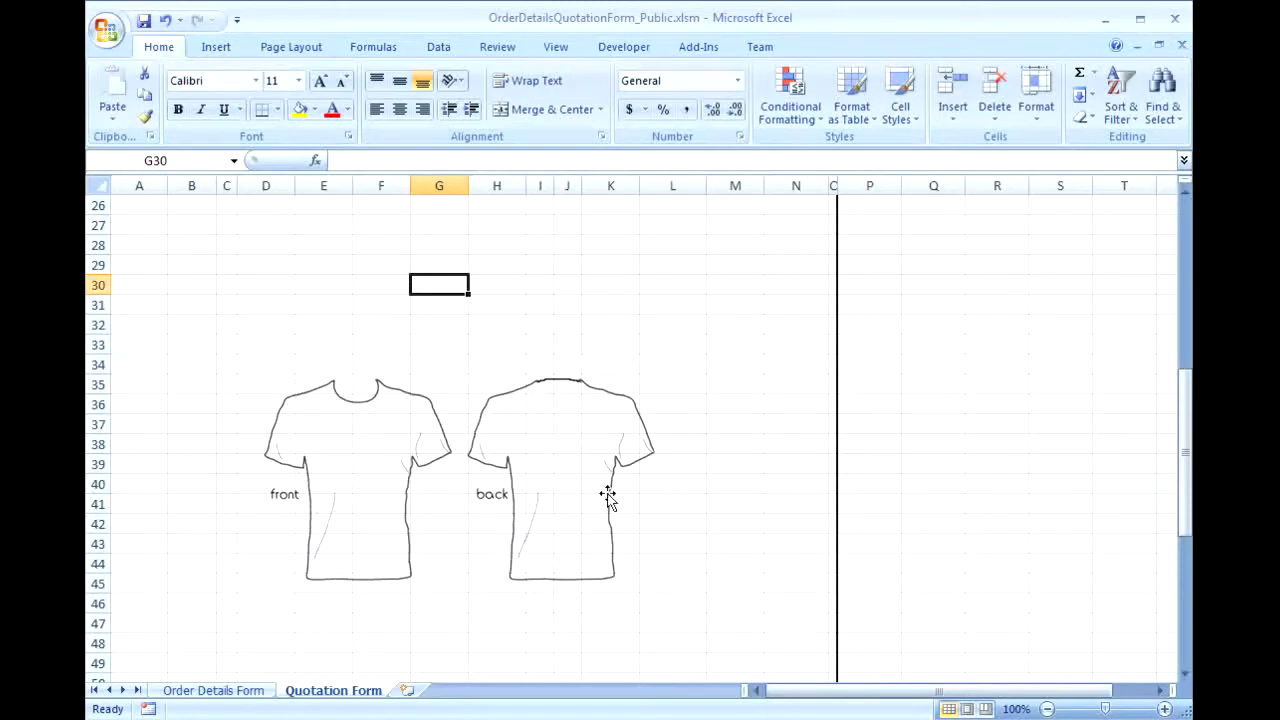
{"action": "key", "text": "Tab"}
{"action": "left_click_drag", "start_coordinate": [1188, 398], "coordinate": [1188, 495]}
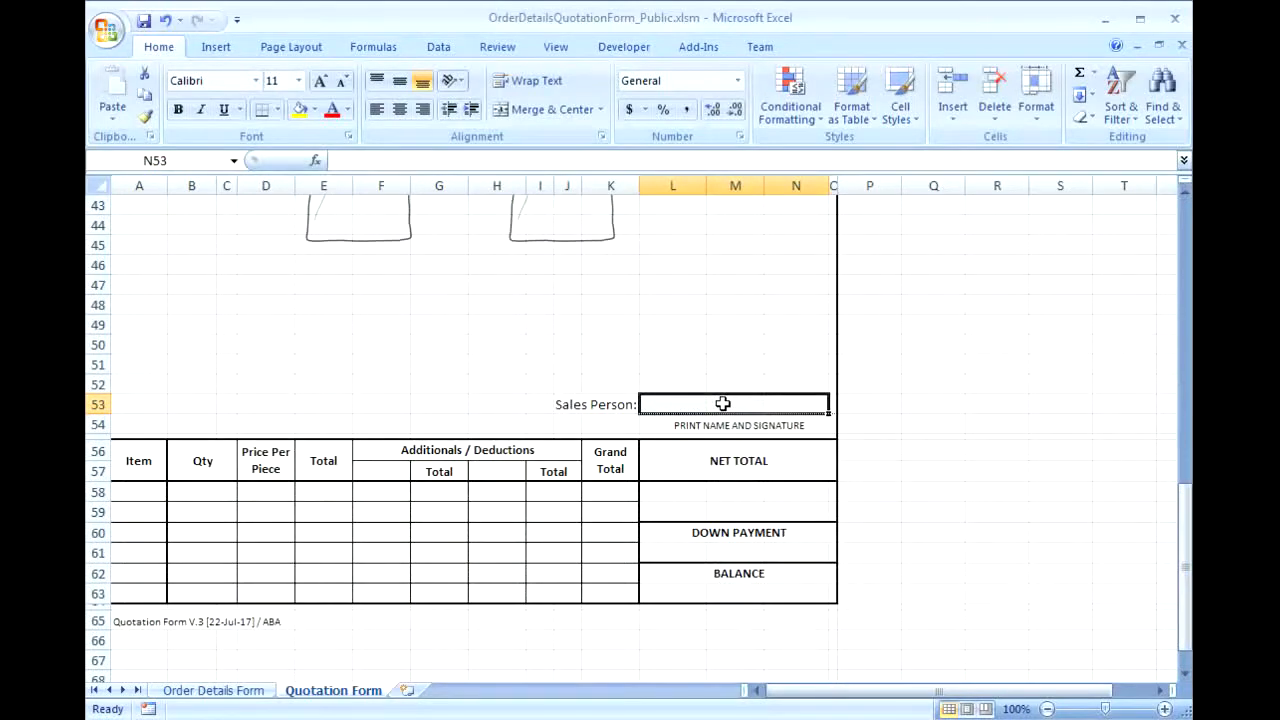
- Examine the Item, Qty, Price Per Piece and Total columns of the totals table in the quotation form
{"action": "left_click_drag", "start_coordinate": [140, 460], "coordinate": [728, 586]}
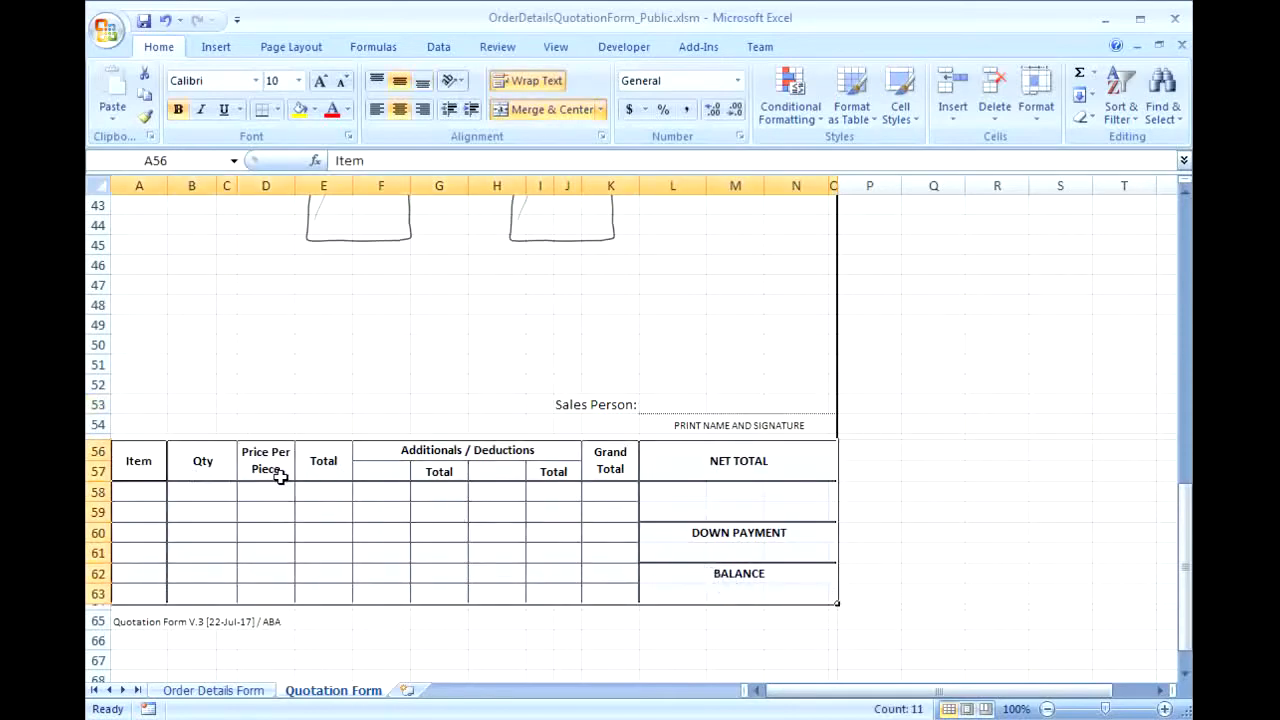
{"action": "left_click", "coordinate": [141, 496]}
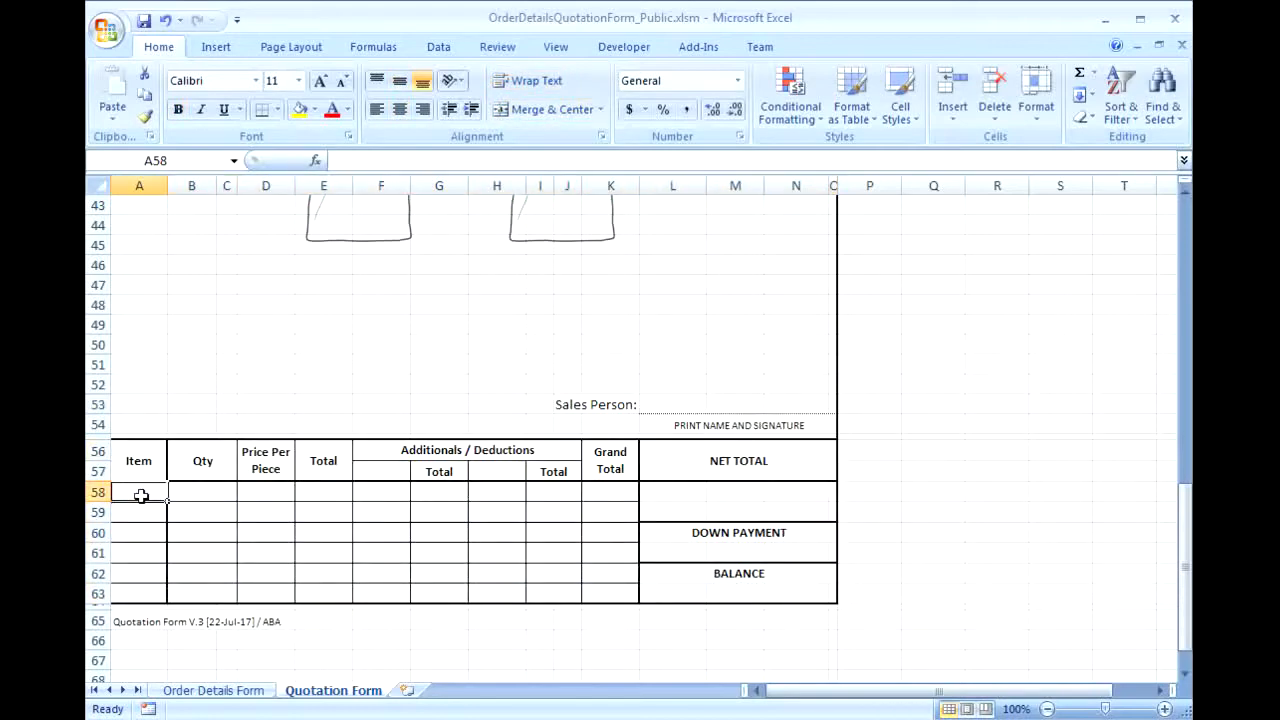
{"action": "left_click", "coordinate": [217, 492]}
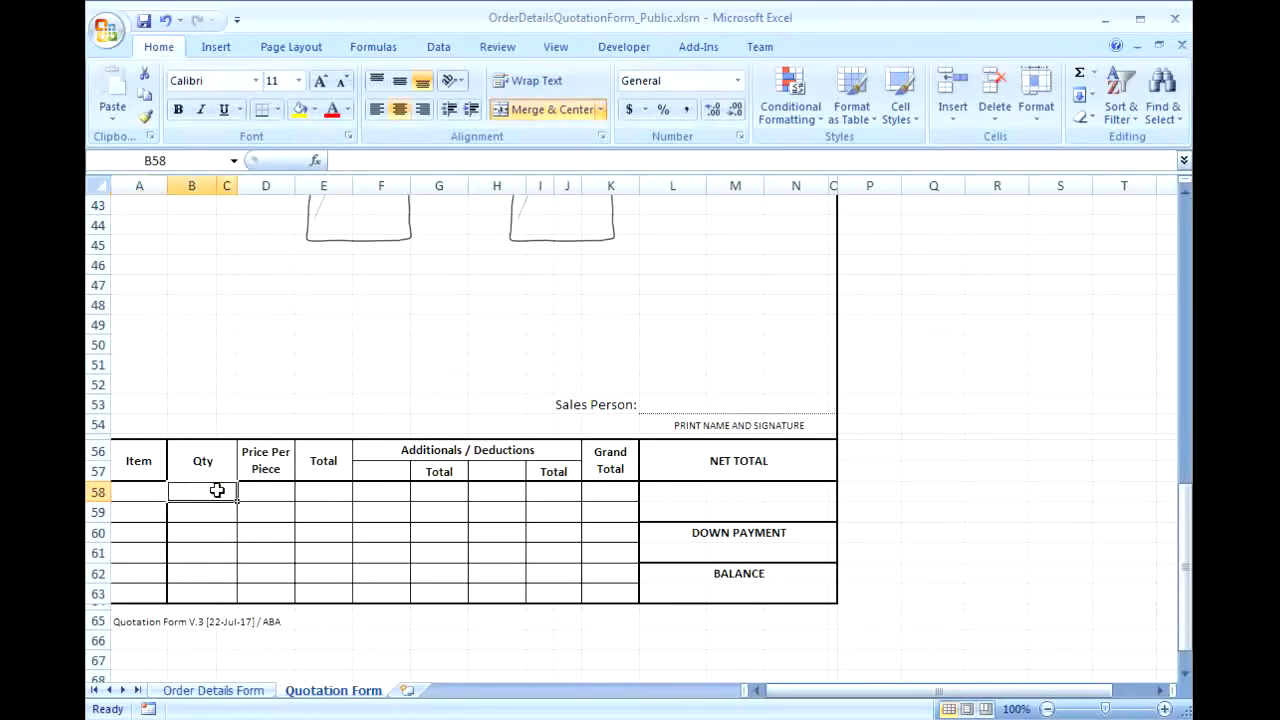
{"action": "left_click", "coordinate": [258, 492]}
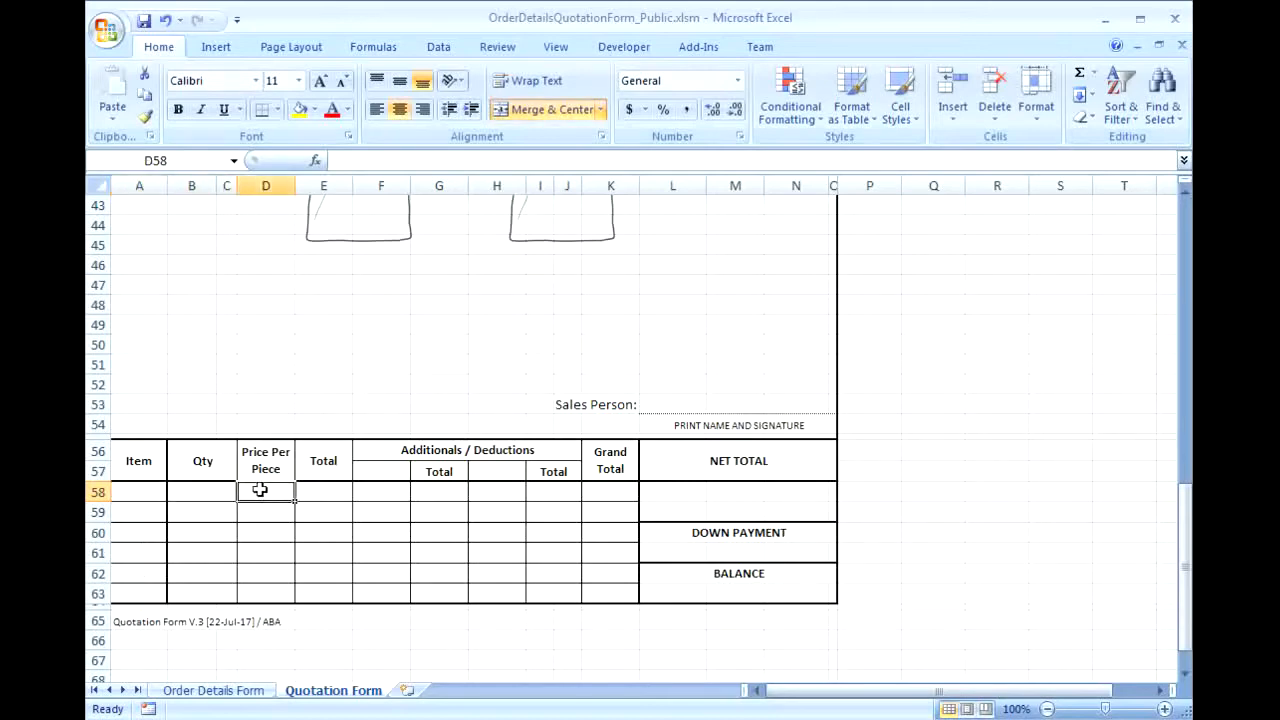
{"action": "left_click", "coordinate": [324, 495]}
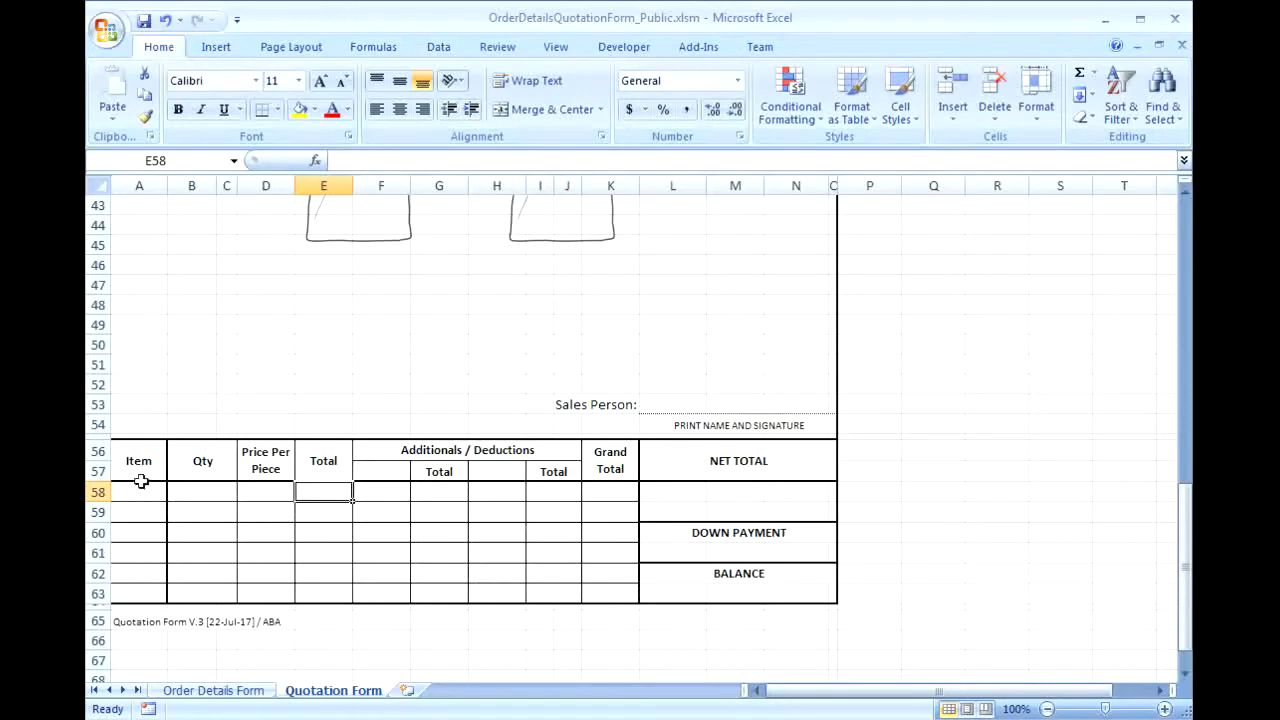
{"action": "left_click", "coordinate": [140, 477]}
{"action": "left_click", "coordinate": [150, 497]}
{"action": "left_click", "coordinate": [147, 506]}
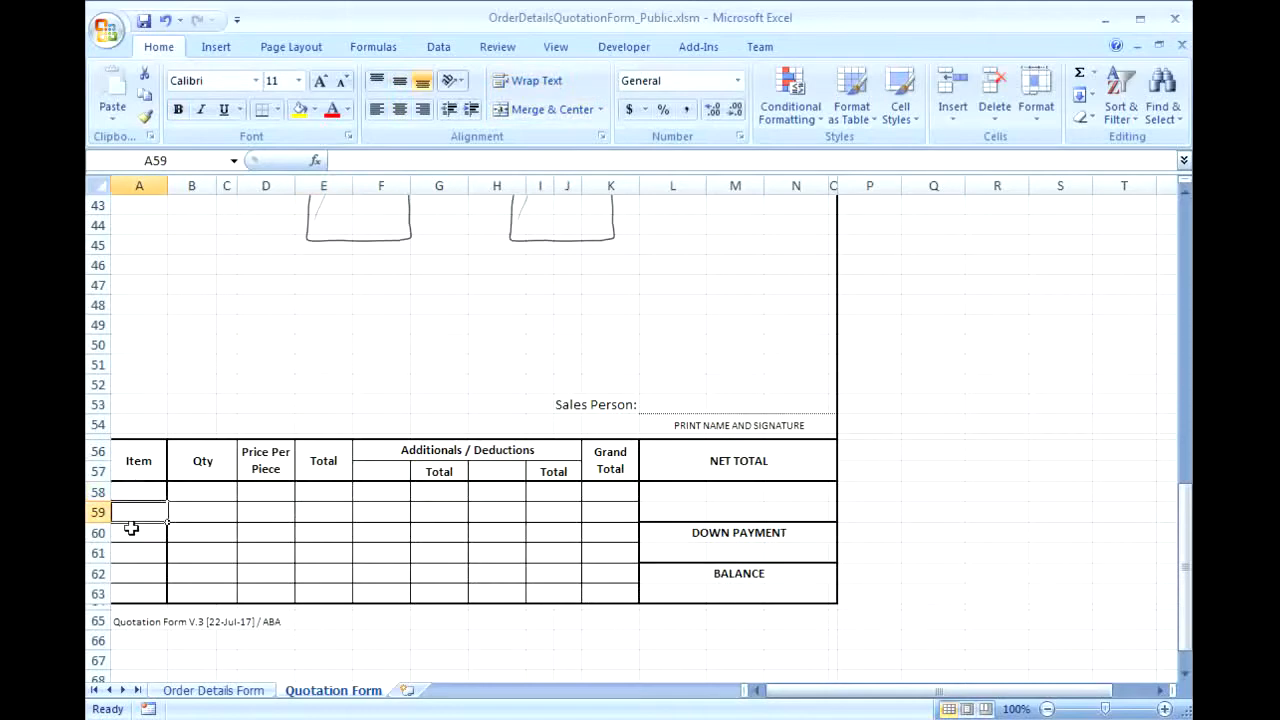
{"action": "left_click", "coordinate": [206, 494]}
{"action": "left_click", "coordinate": [213, 529]}
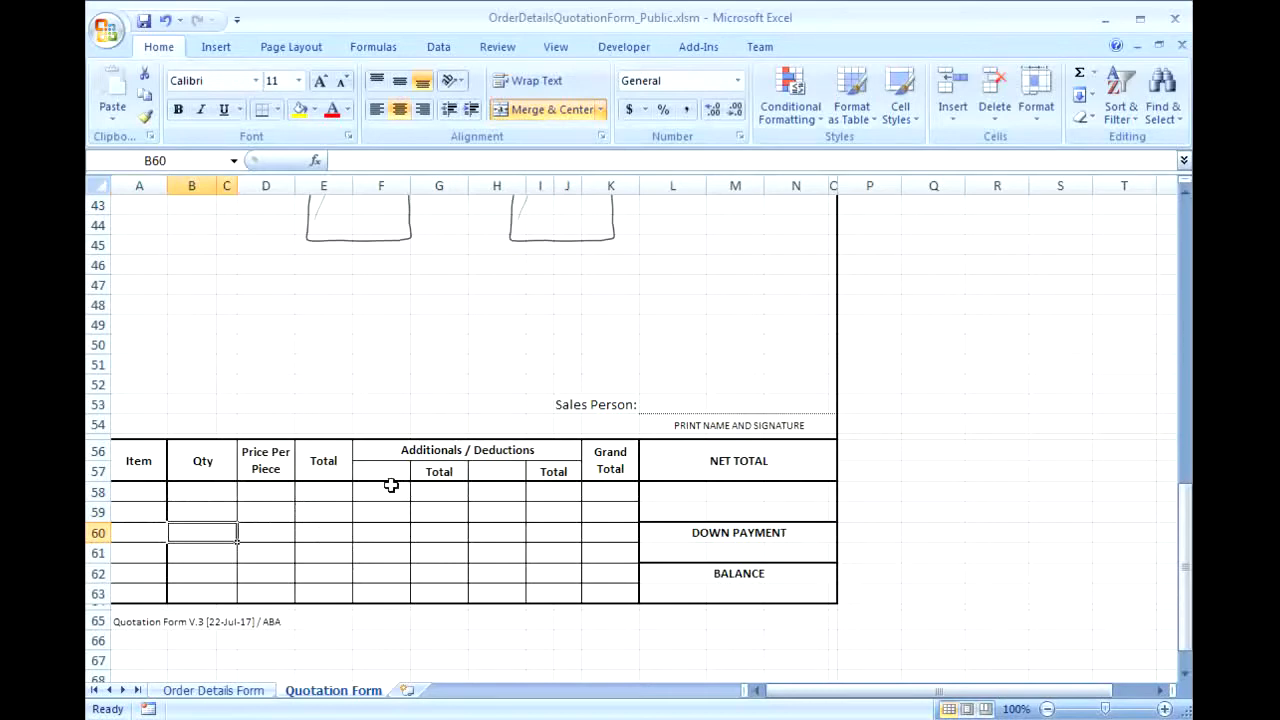
- Examine the Grand Total, Net Total and Balance cells and the form version line below the totals table
{"action": "left_click", "coordinate": [602, 494]}
{"action": "left_click", "coordinate": [611, 511]}
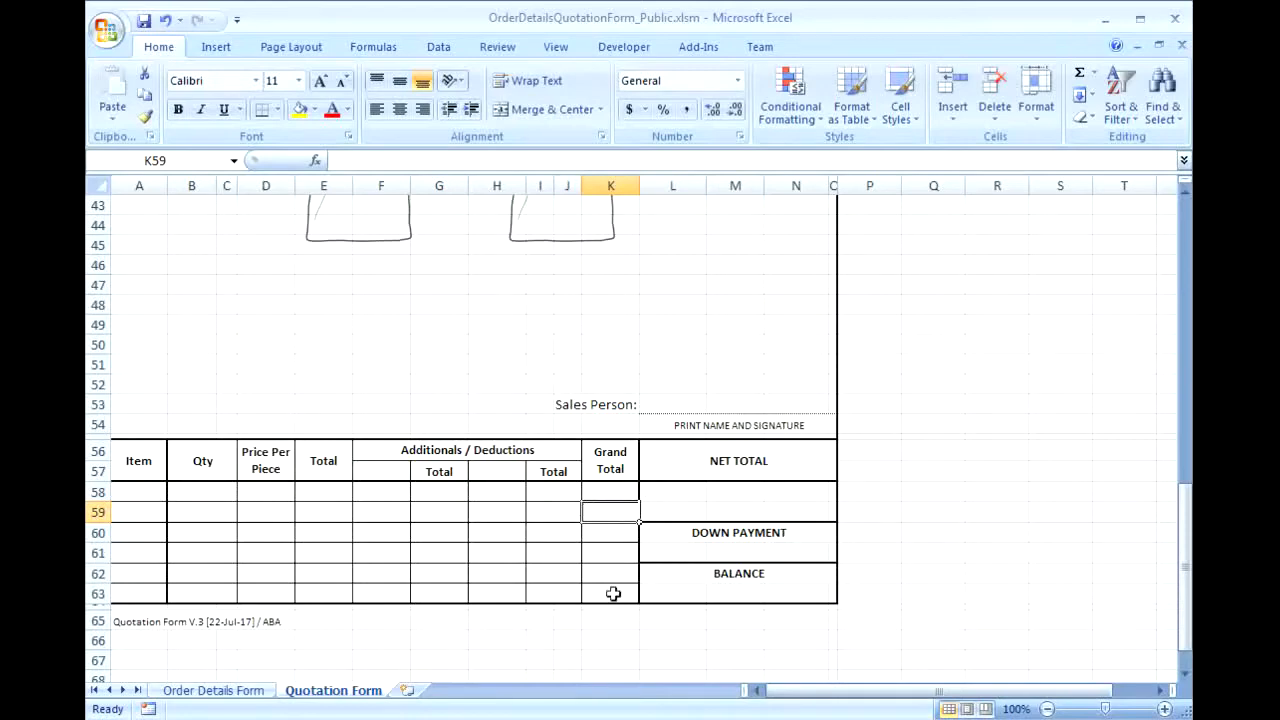
{"action": "left_click", "coordinate": [720, 491]}
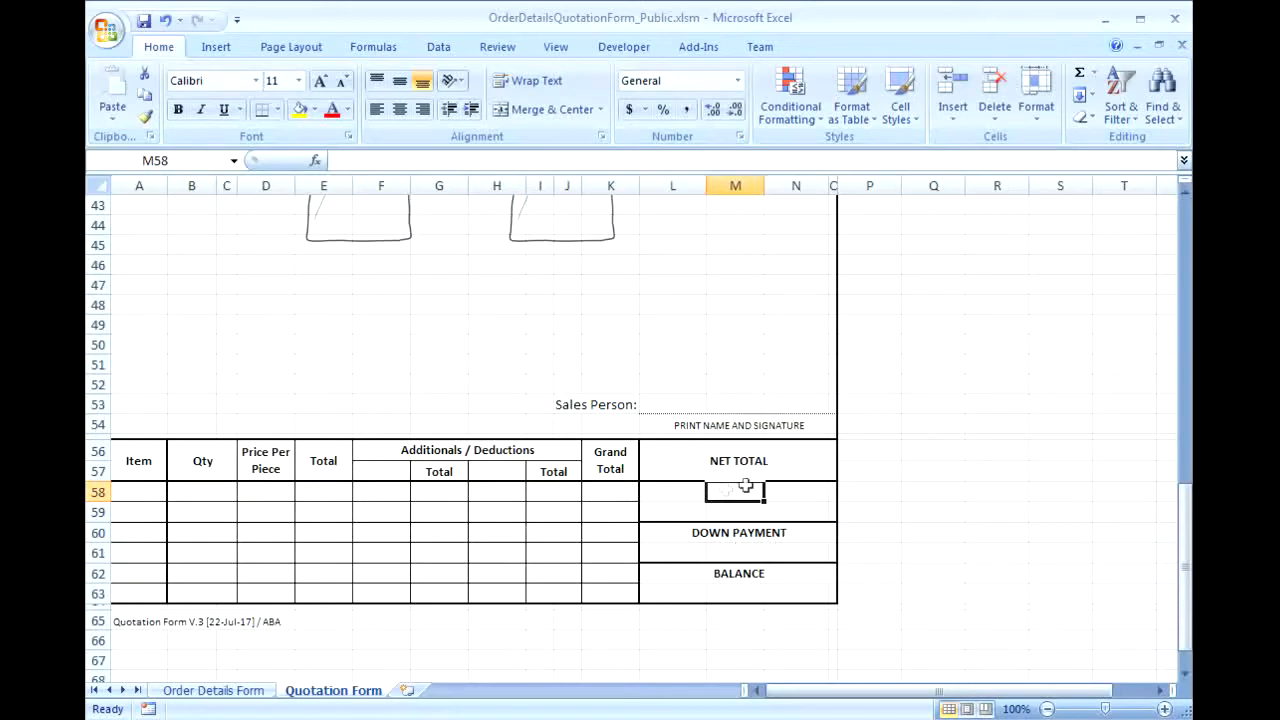
{"action": "left_click", "coordinate": [687, 592]}
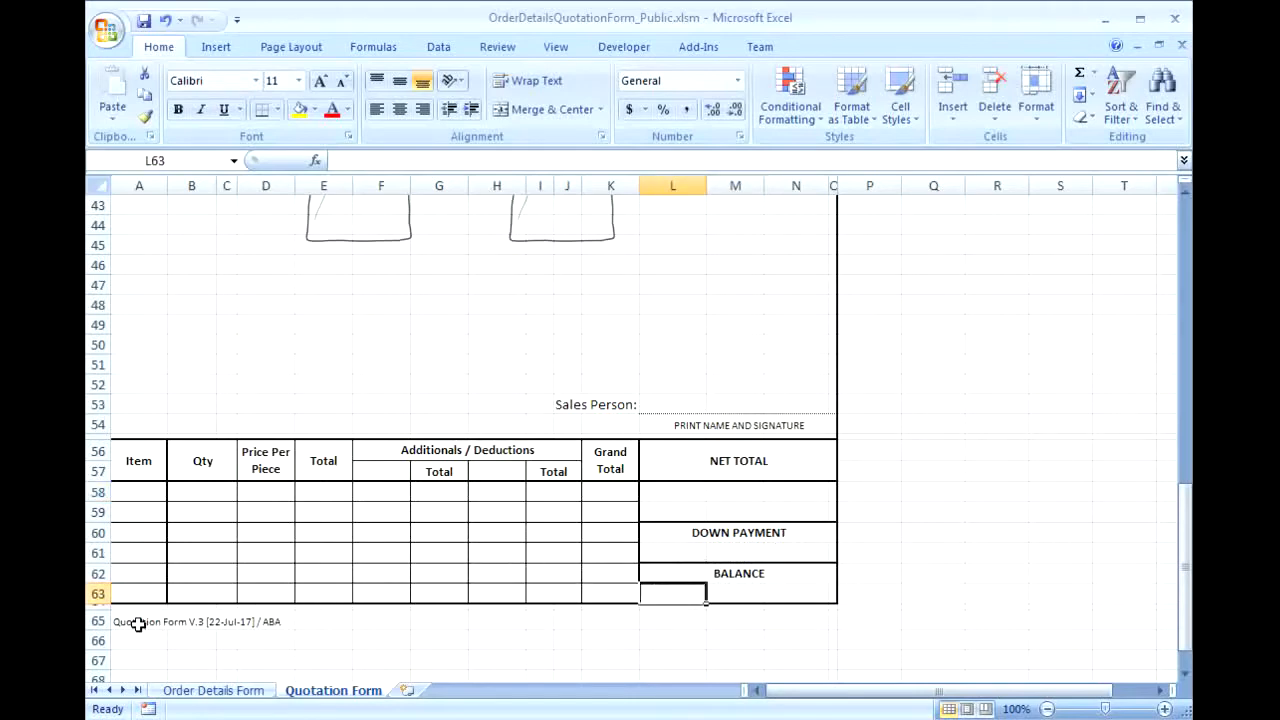
{"action": "left_click", "coordinate": [133, 621]}
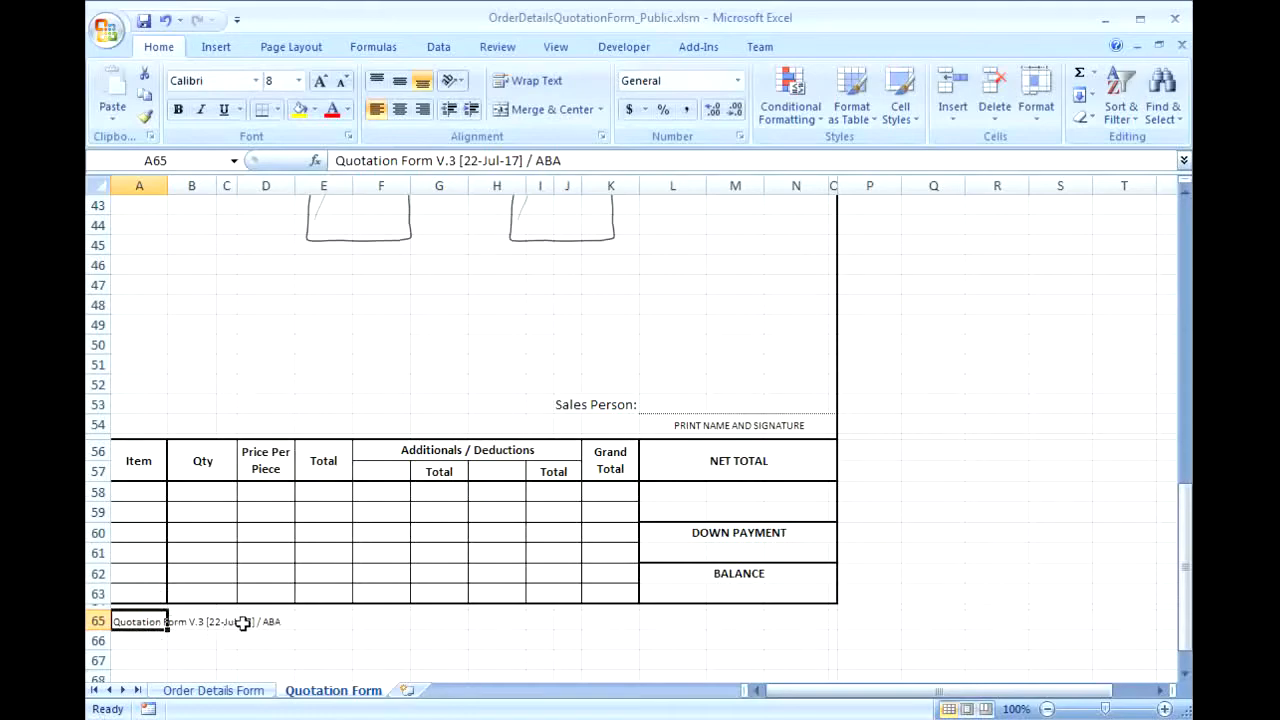
- Open the form settings, examine the Length and Target Cell fields, and move the dialog below the quotation form number
{"action": "scroll", "coordinate": [343, 570], "scroll_direction": "up", "scroll_amount": 3}
{"action": "scroll", "coordinate": [343, 570], "scroll_direction": "up", "scroll_amount": 10}
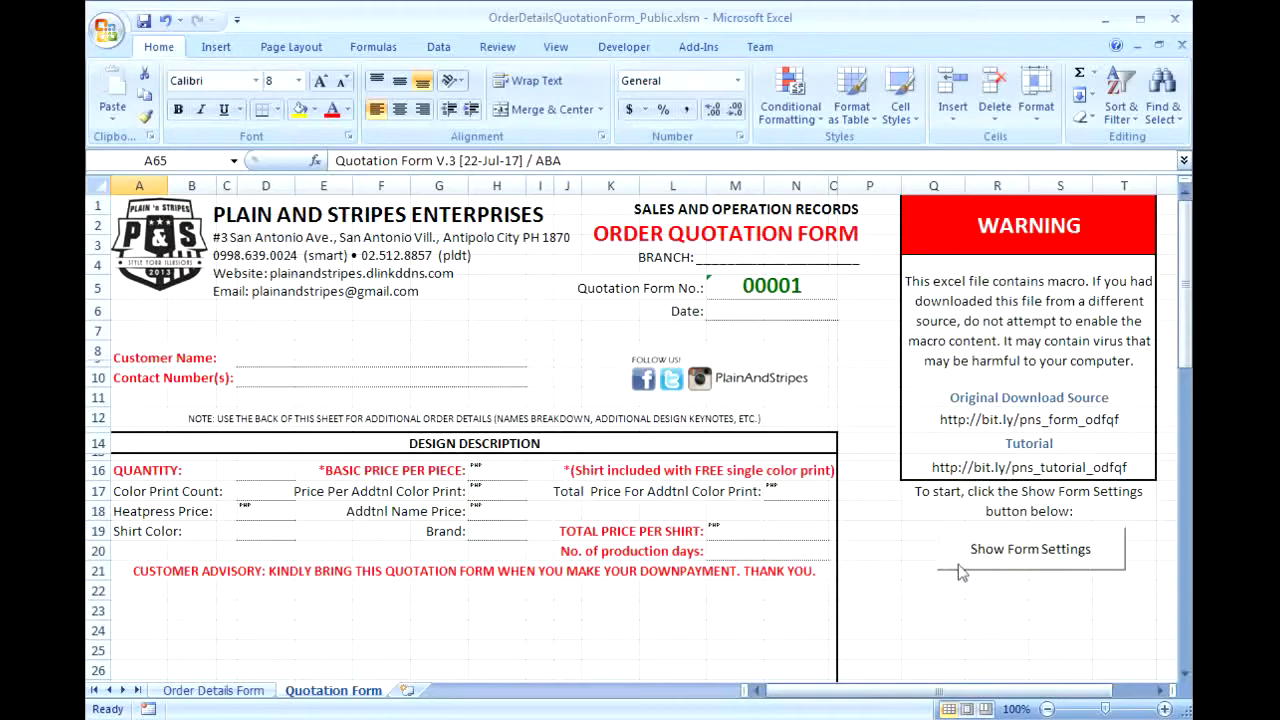
{"action": "left_click", "coordinate": [1043, 557]}
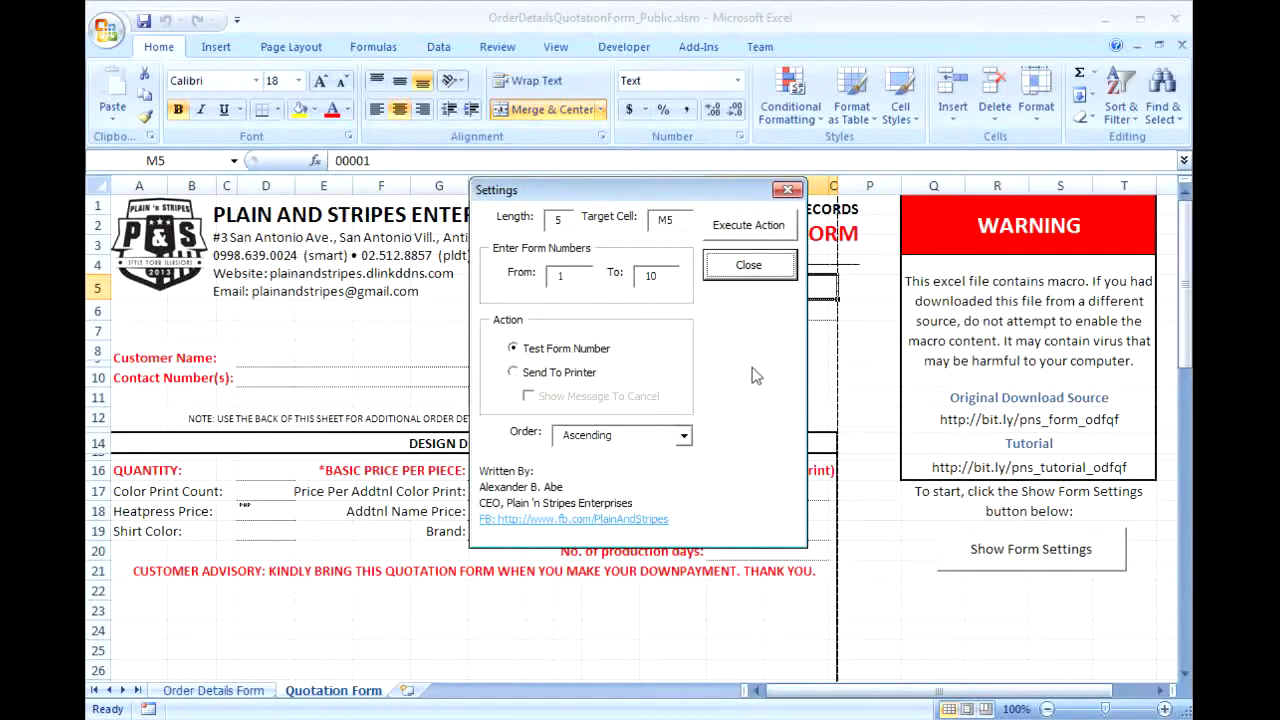
{"action": "left_click_drag", "start_coordinate": [740, 188], "coordinate": [485, 286]}
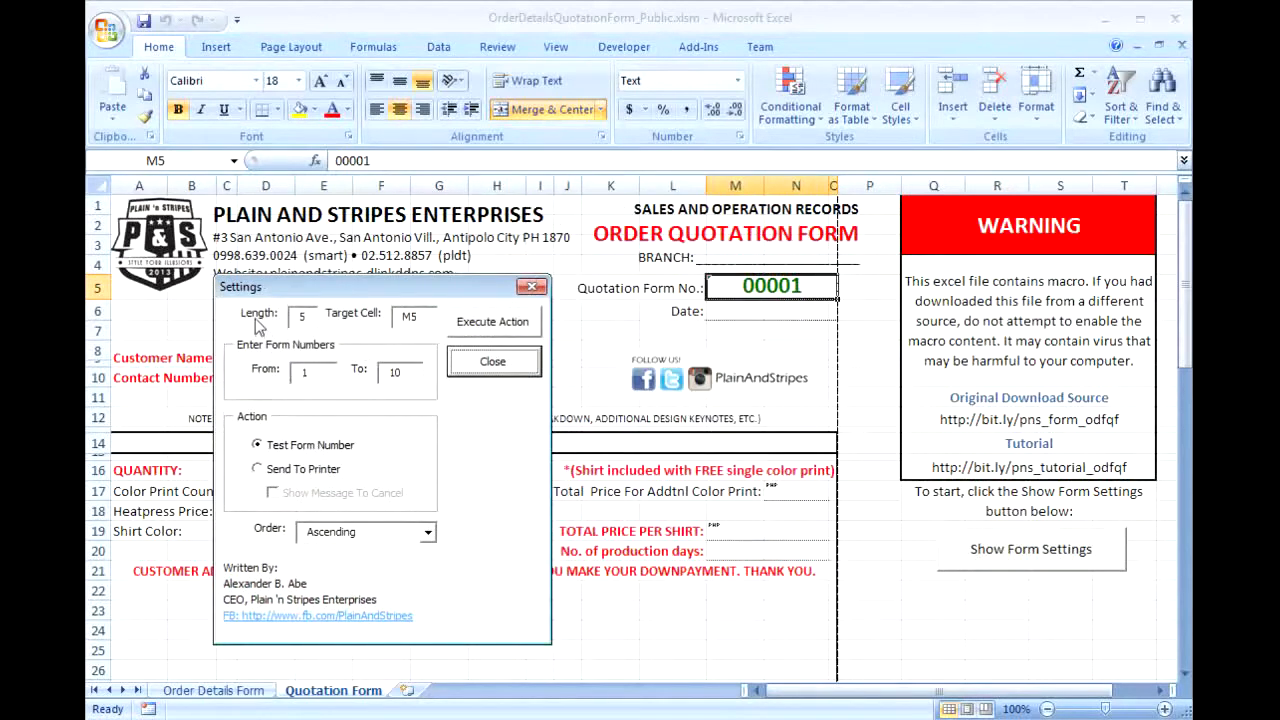
{"action": "left_click", "coordinate": [308, 316]}
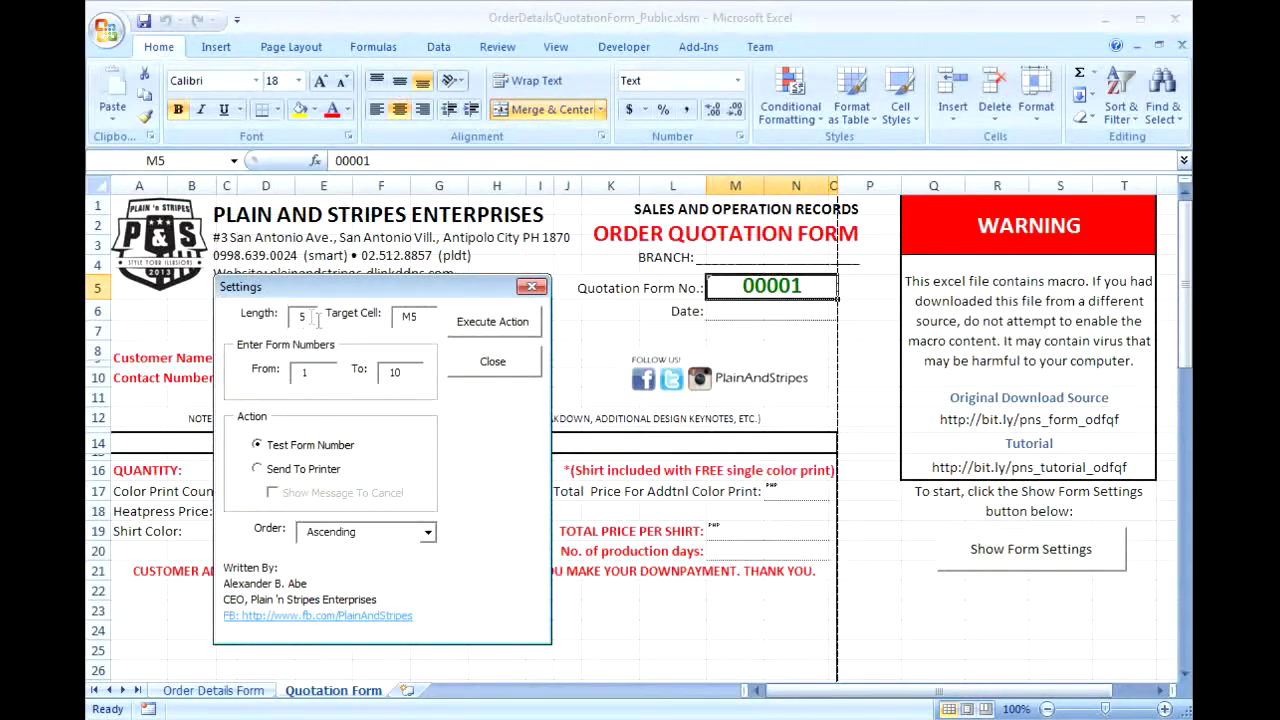
{"action": "left_click_drag", "start_coordinate": [308, 316], "coordinate": [286, 318]}
{"action": "left_click", "coordinate": [418, 315]}
{"action": "left_click_drag", "start_coordinate": [451, 295], "coordinate": [566, 314]}
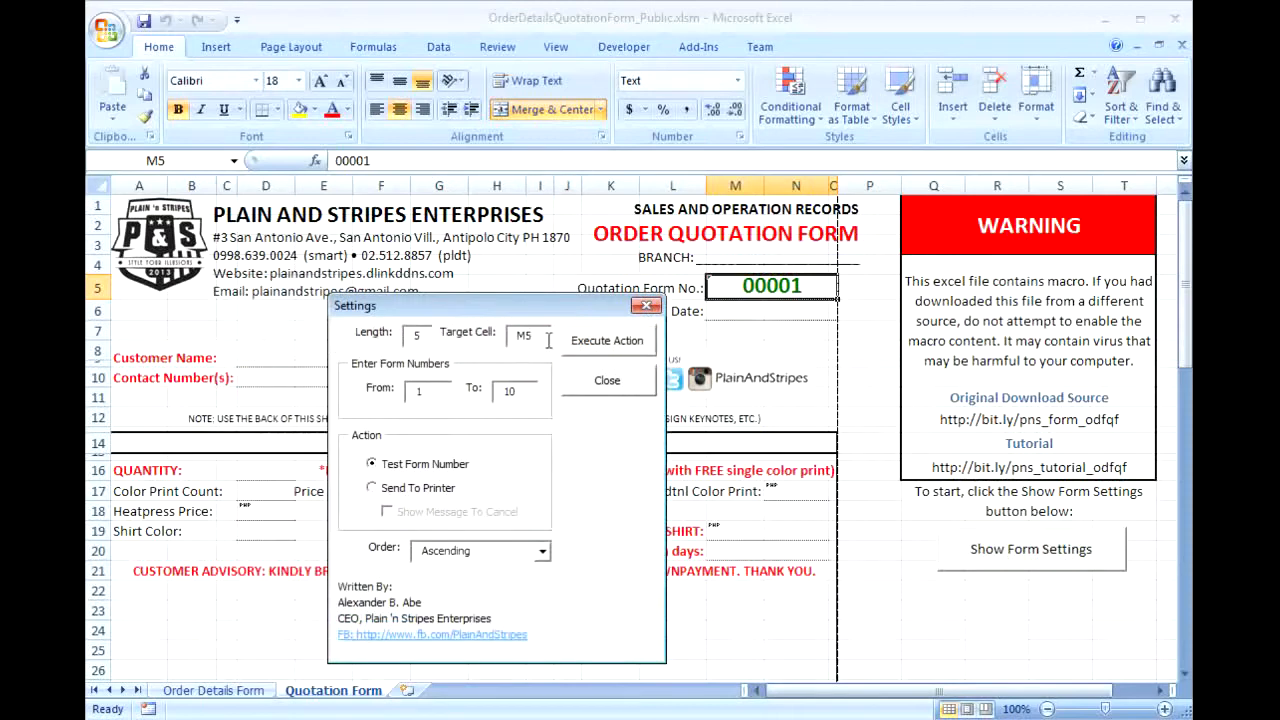
{"action": "left_click_drag", "start_coordinate": [558, 305], "coordinate": [579, 323]}
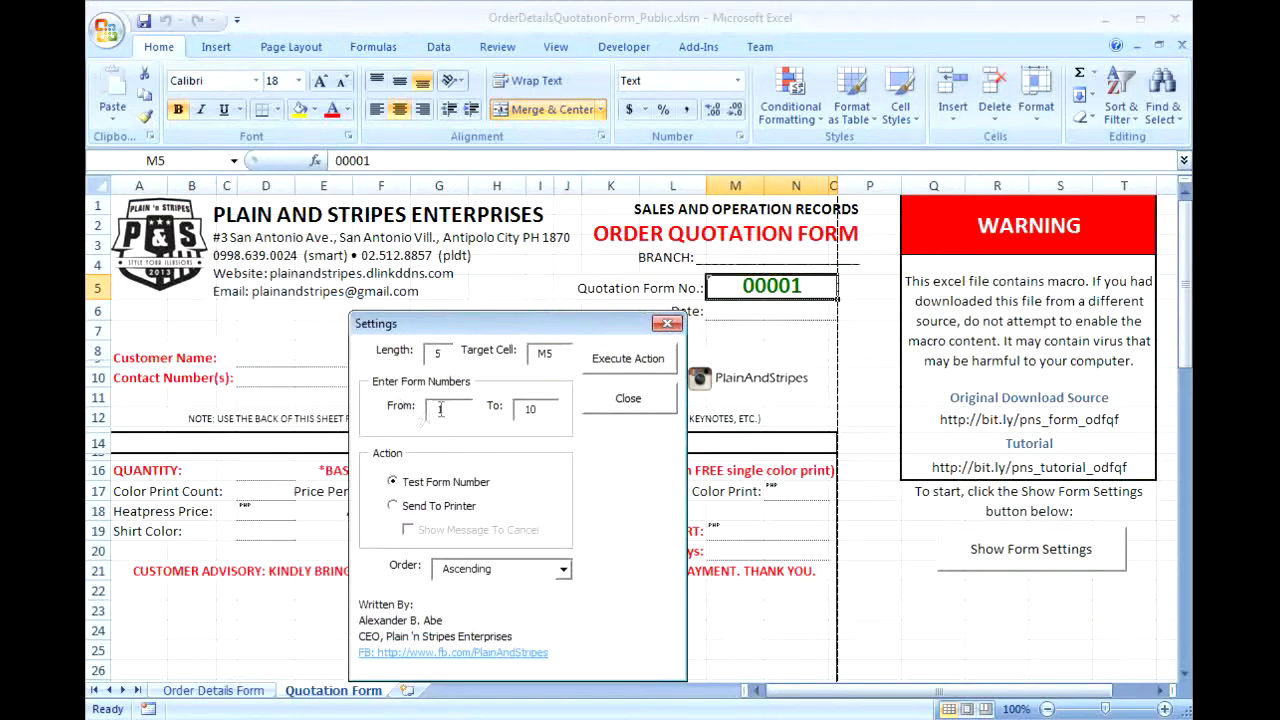
- Run the form number test from 1 to 10 in ascending order through to its end
{"action": "left_click", "coordinate": [546, 410]}
{"action": "left_click", "coordinate": [607, 362]}
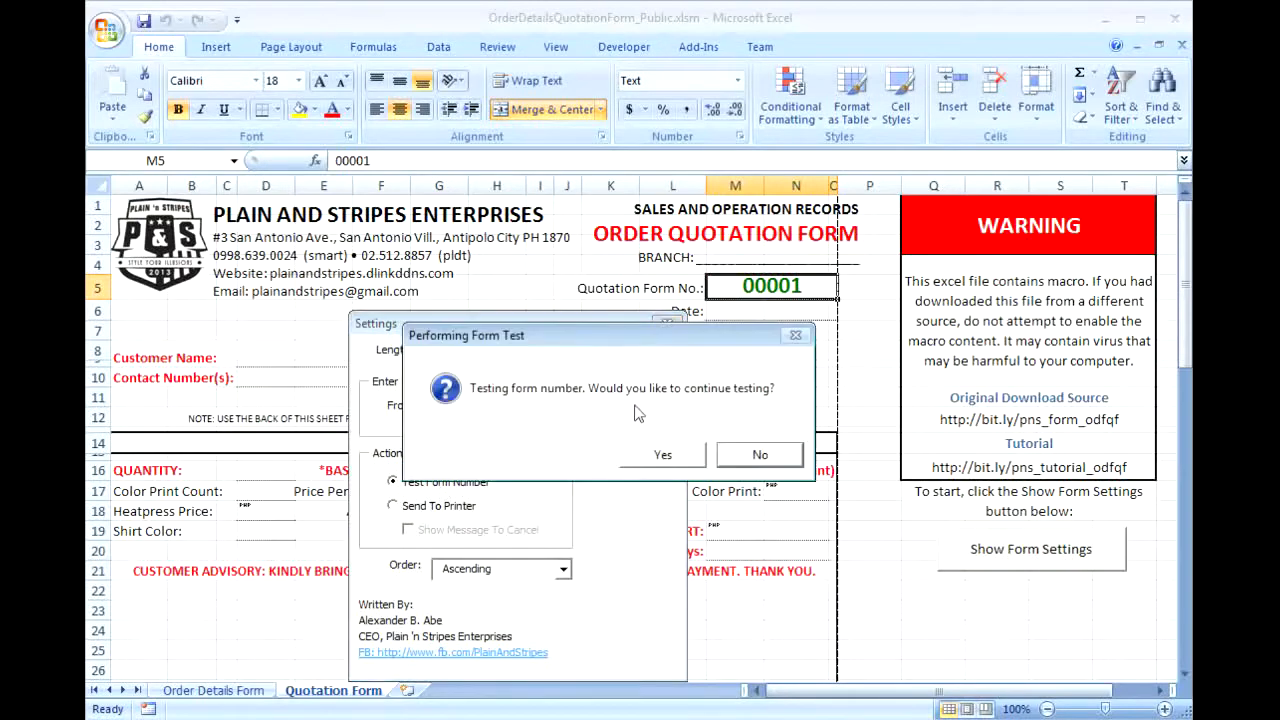
{"action": "left_click", "coordinate": [676, 456]}
{"action": "left_click", "coordinate": [665, 456]}
{"action": "left_click", "coordinate": [665, 456]}
{"action": "left_click", "coordinate": [686, 456]}
{"action": "left_click", "coordinate": [686, 456]}
{"action": "left_click", "coordinate": [686, 456]}
{"action": "left_click", "coordinate": [686, 456]}
{"action": "left_click", "coordinate": [686, 456]}
{"action": "left_click", "coordinate": [686, 456]}
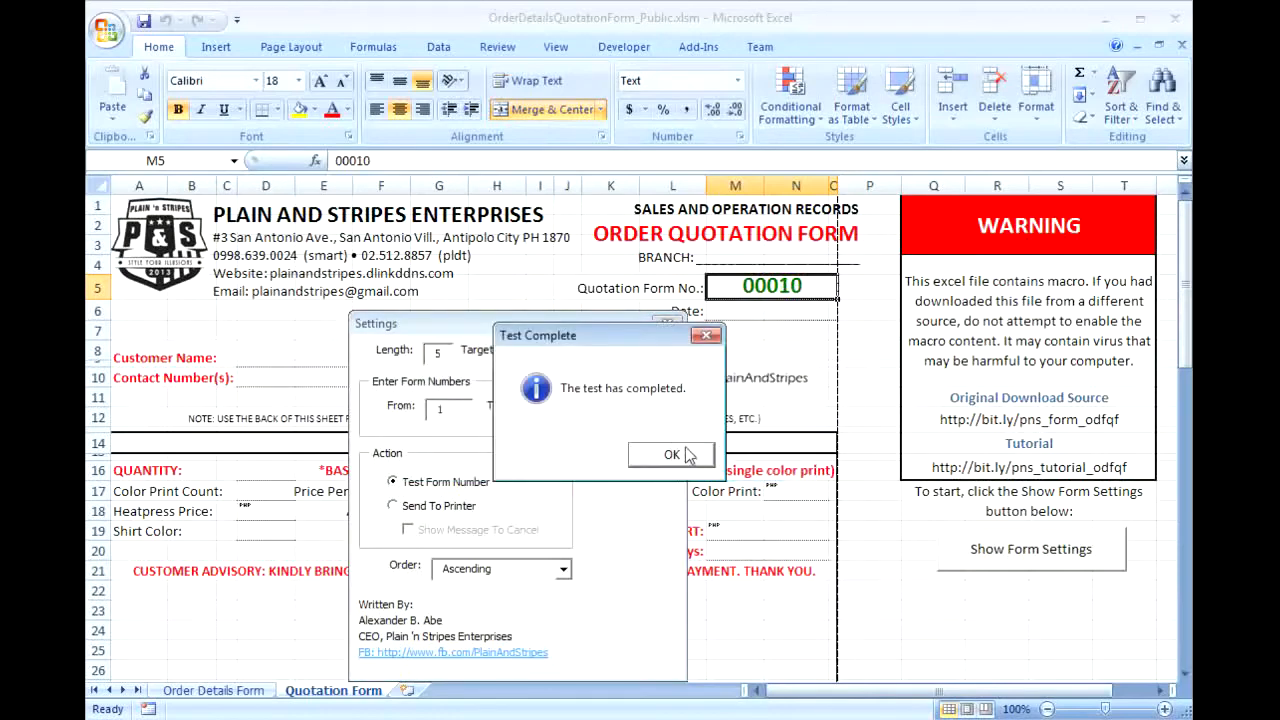
{"action": "left_click", "coordinate": [672, 455]}
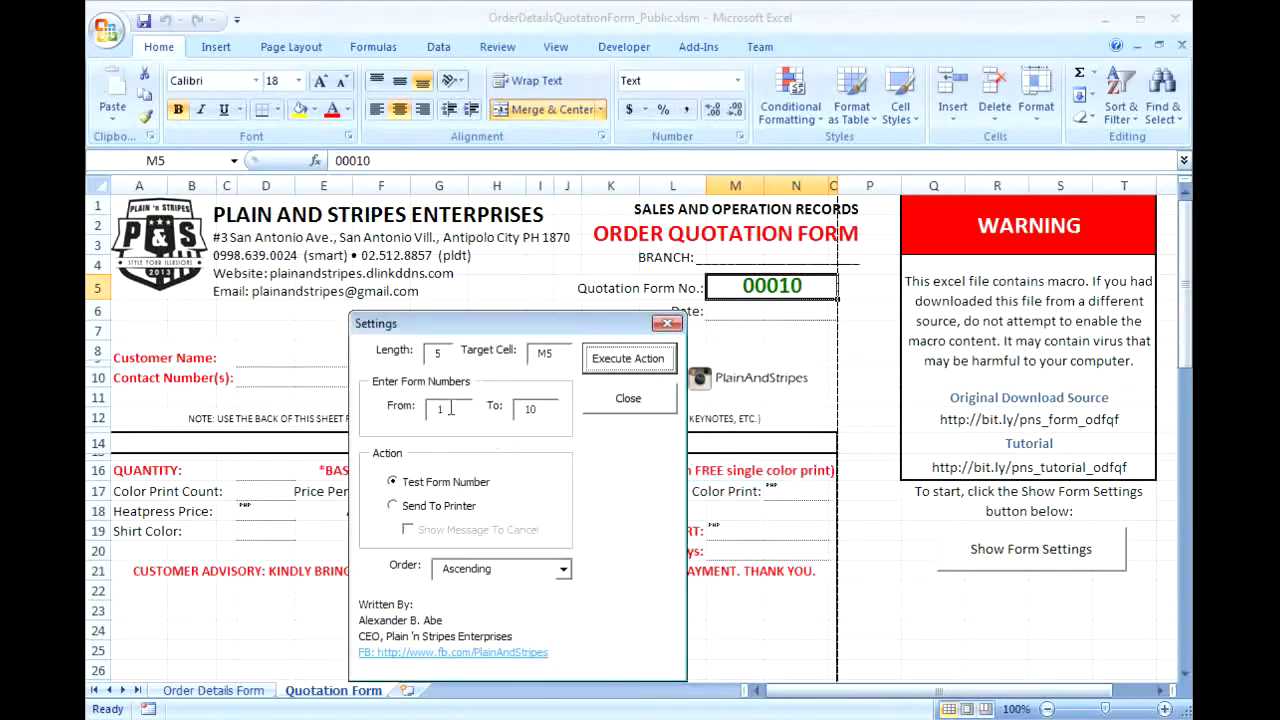
- Set the form number range from 11 to 20 and run the form number test through to its end
{"action": "type", "text": "1"}
{"action": "key", "text": "BackSpace"}
{"action": "key", "text": "BackSpace"}
{"action": "type", "text": "20"}
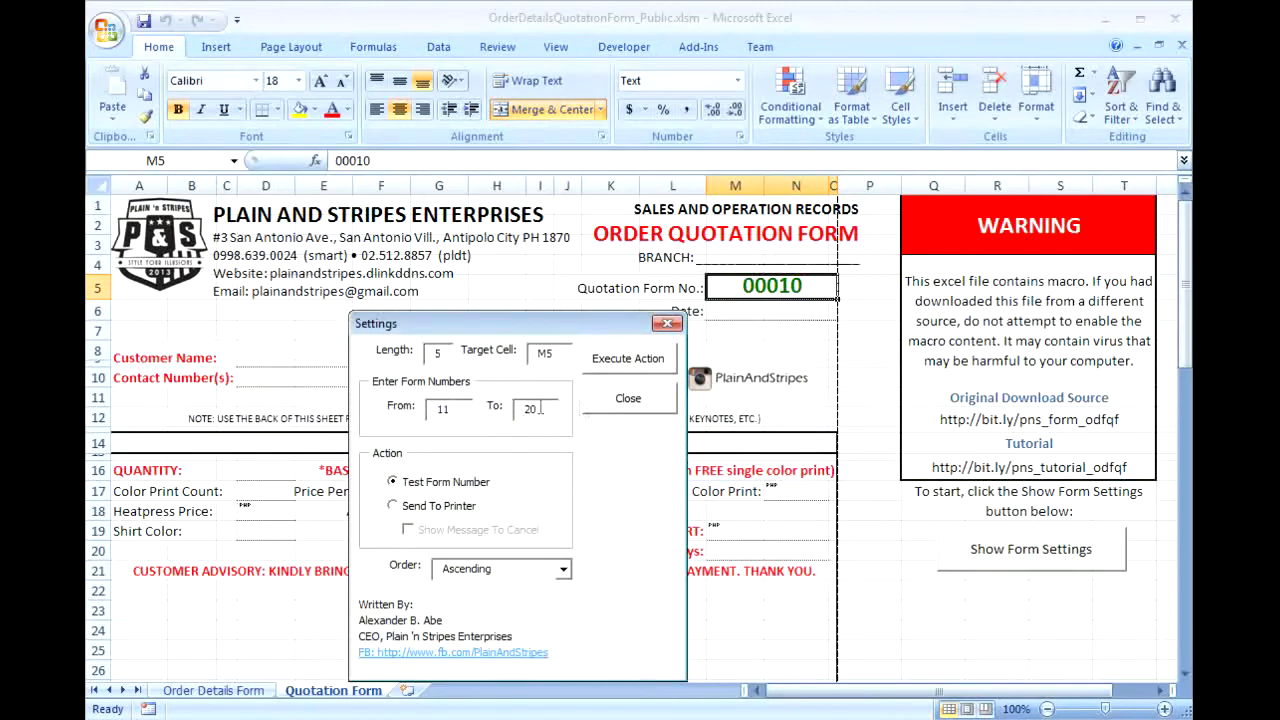
{"action": "left_click", "coordinate": [630, 366]}
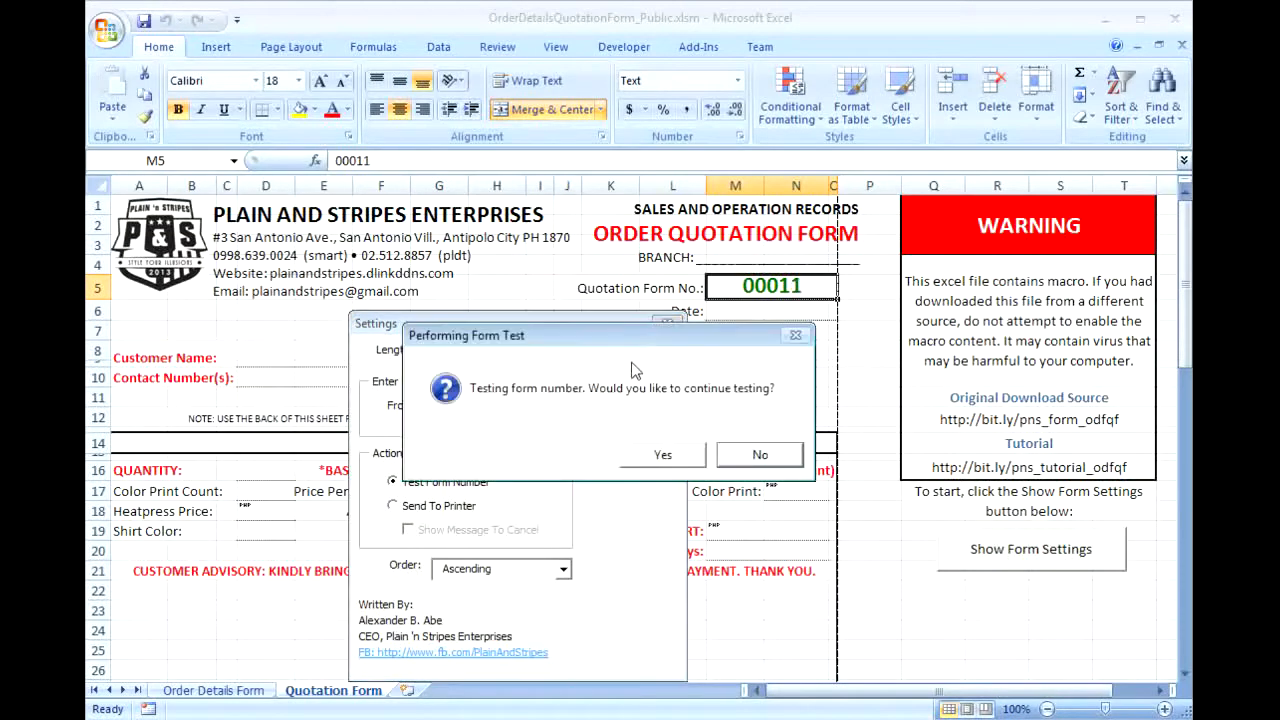
{"action": "left_click", "coordinate": [667, 455]}
{"action": "left_click", "coordinate": [667, 455]}
{"action": "left_click", "coordinate": [667, 455]}
{"action": "left_click", "coordinate": [667, 455]}
{"action": "left_click", "coordinate": [667, 455]}
{"action": "left_click", "coordinate": [667, 455]}
{"action": "left_click", "coordinate": [667, 455]}
{"action": "left_click", "coordinate": [667, 455]}
{"action": "left_click", "coordinate": [667, 455]}
{"action": "left_click", "coordinate": [665, 456]}
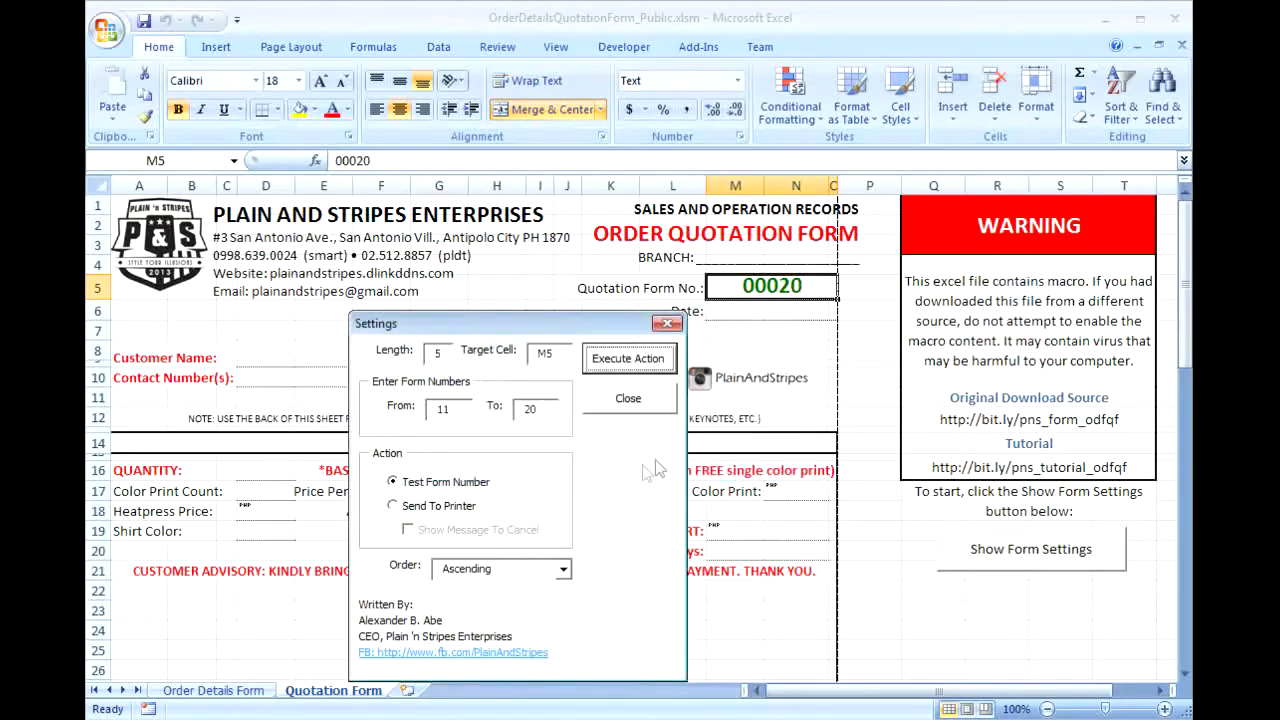
- Send form numbers 11 to 20 to the printer with Show Message To Cancel enabled
{"action": "left_click", "coordinate": [422, 508]}
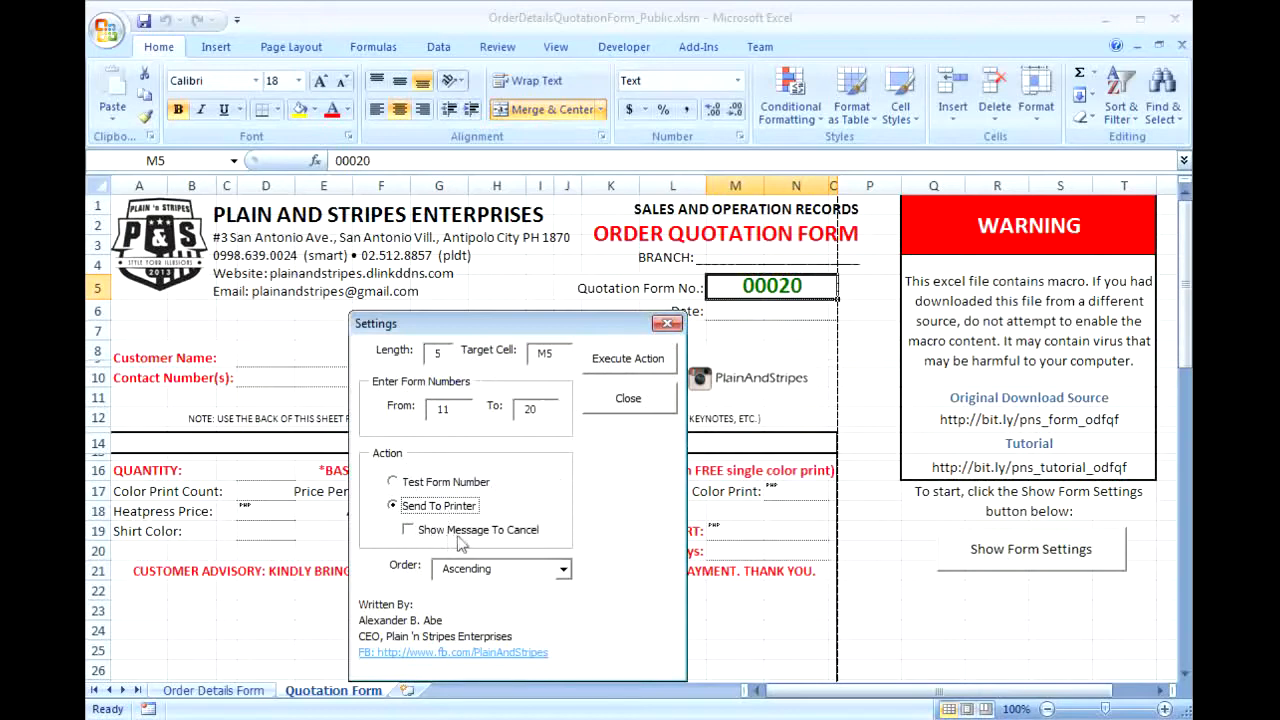
{"action": "left_click", "coordinate": [418, 531]}
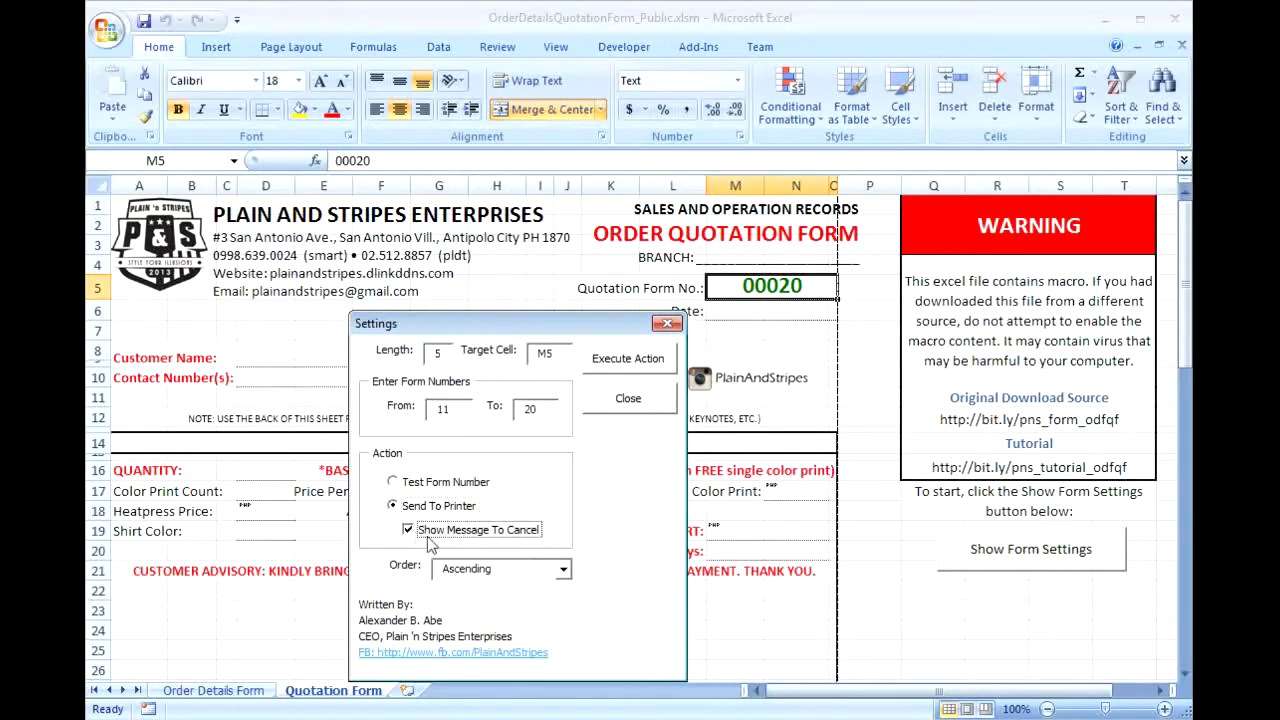
{"action": "left_click", "coordinate": [624, 361]}
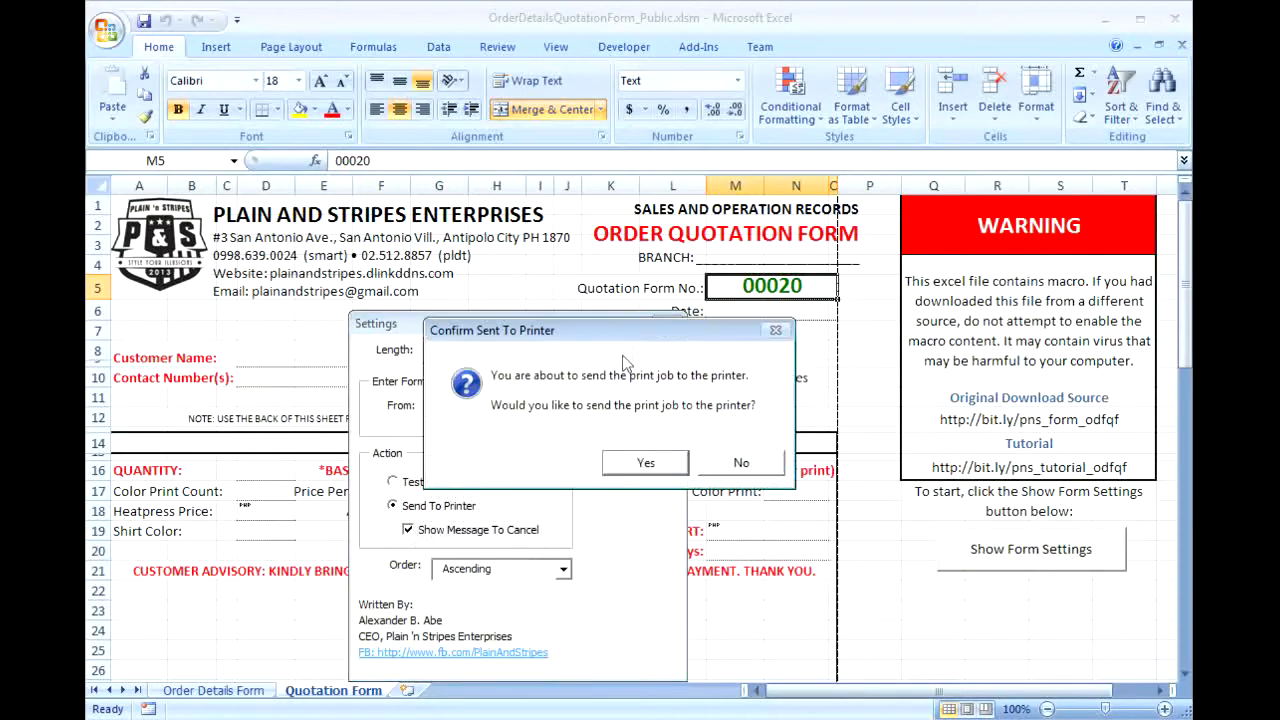
{"action": "left_click_drag", "start_coordinate": [647, 329], "coordinate": [644, 395]}
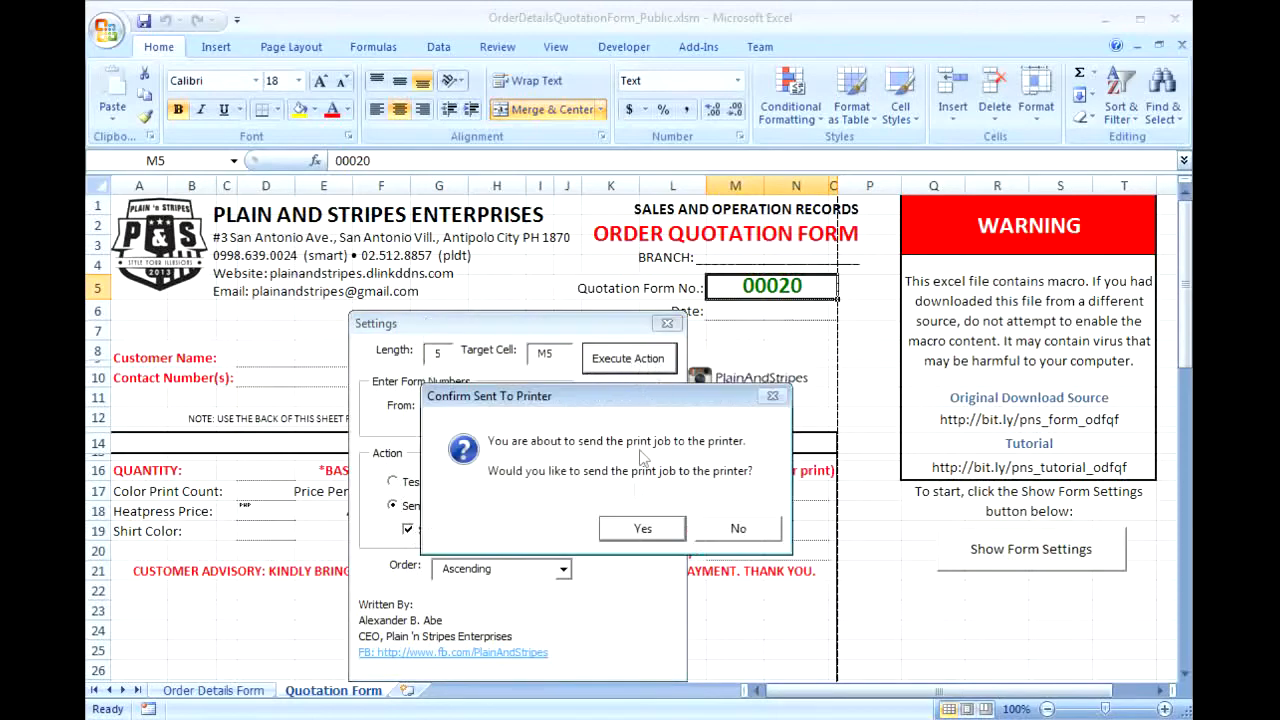
{"action": "left_click", "coordinate": [643, 529]}
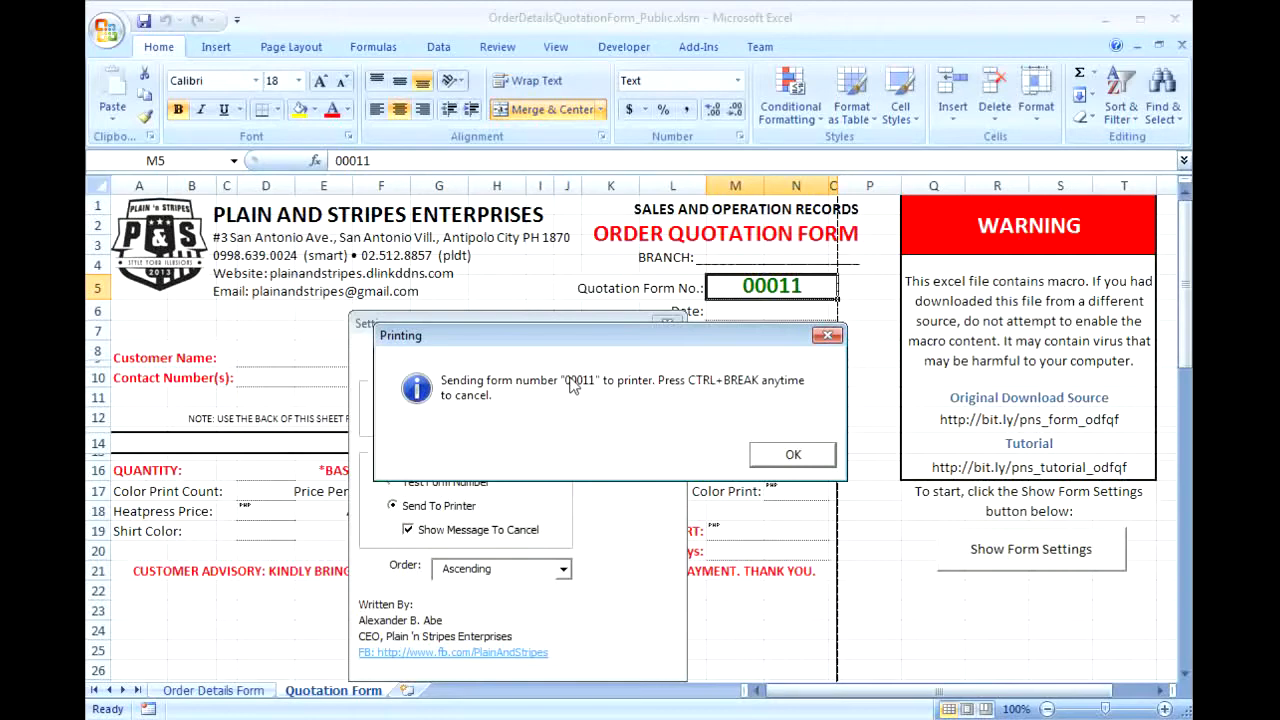
- Acknowledge the printing of forms 00011 and 00012, and interrupt and end the print macro
{"action": "left_click", "coordinate": [808, 455]}
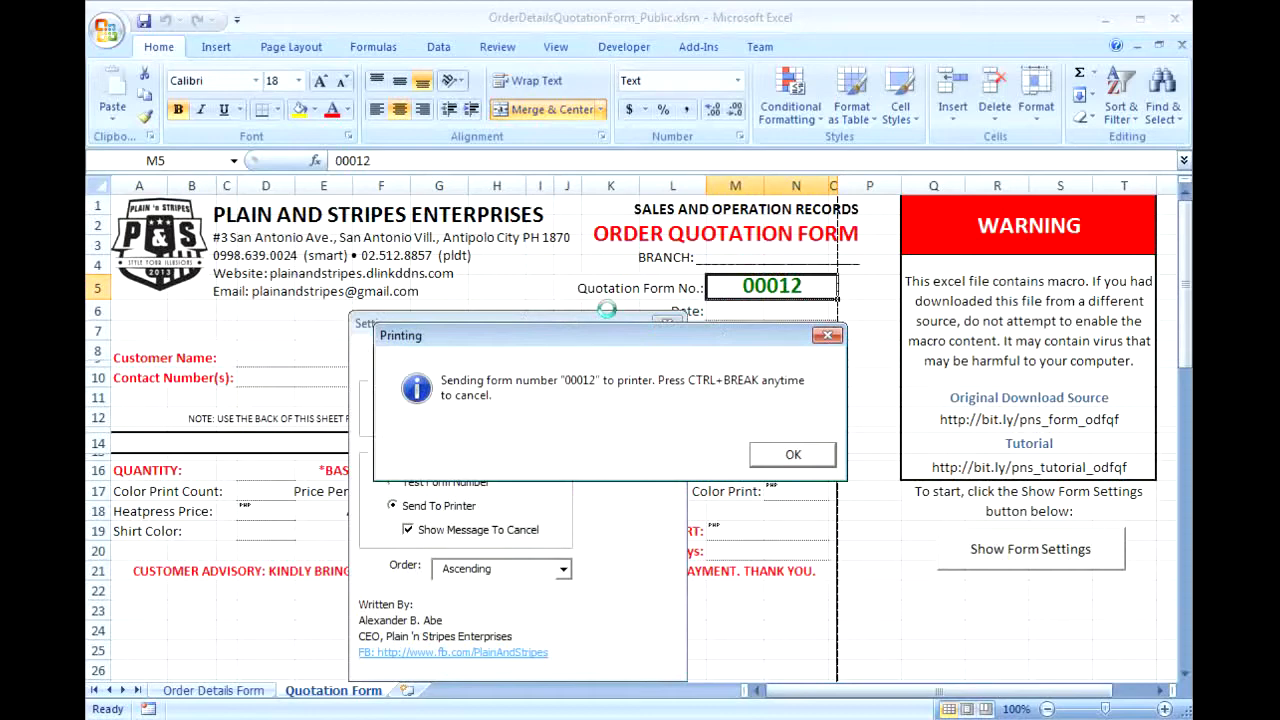
{"action": "left_click", "coordinate": [815, 455]}
{"action": "key", "text": "ctrl+Break"}
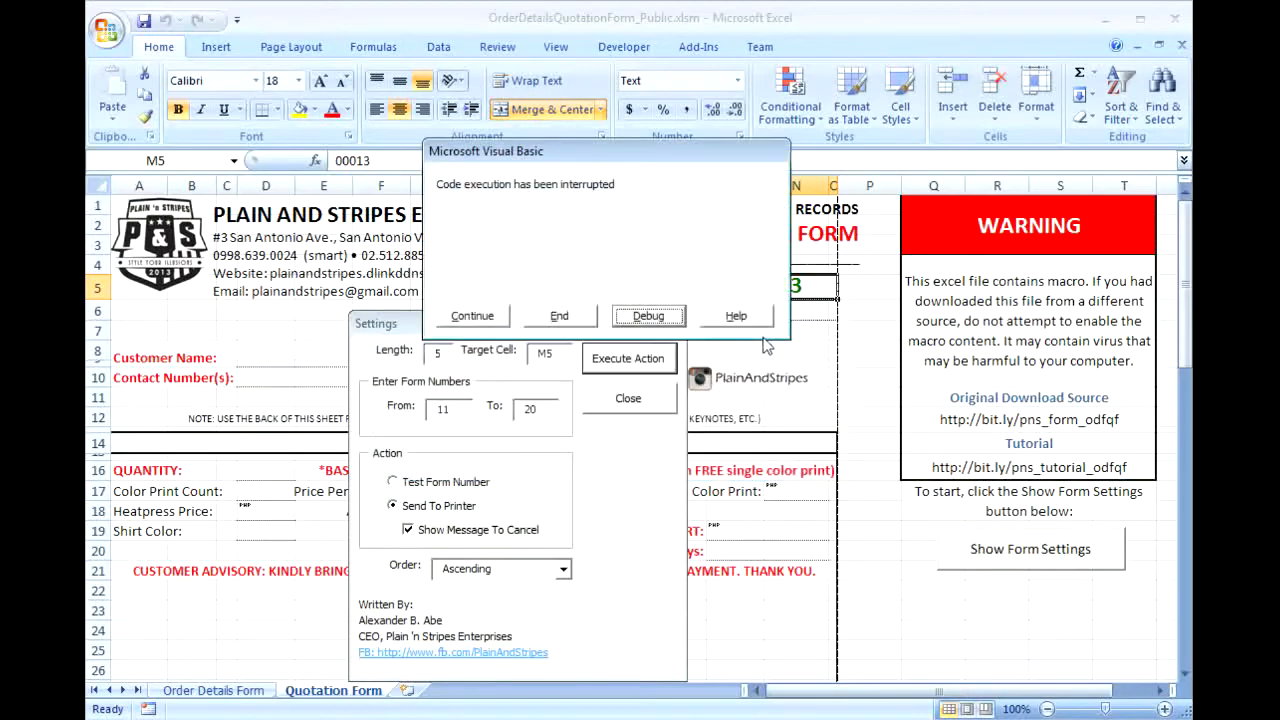
{"action": "left_click", "coordinate": [574, 312]}
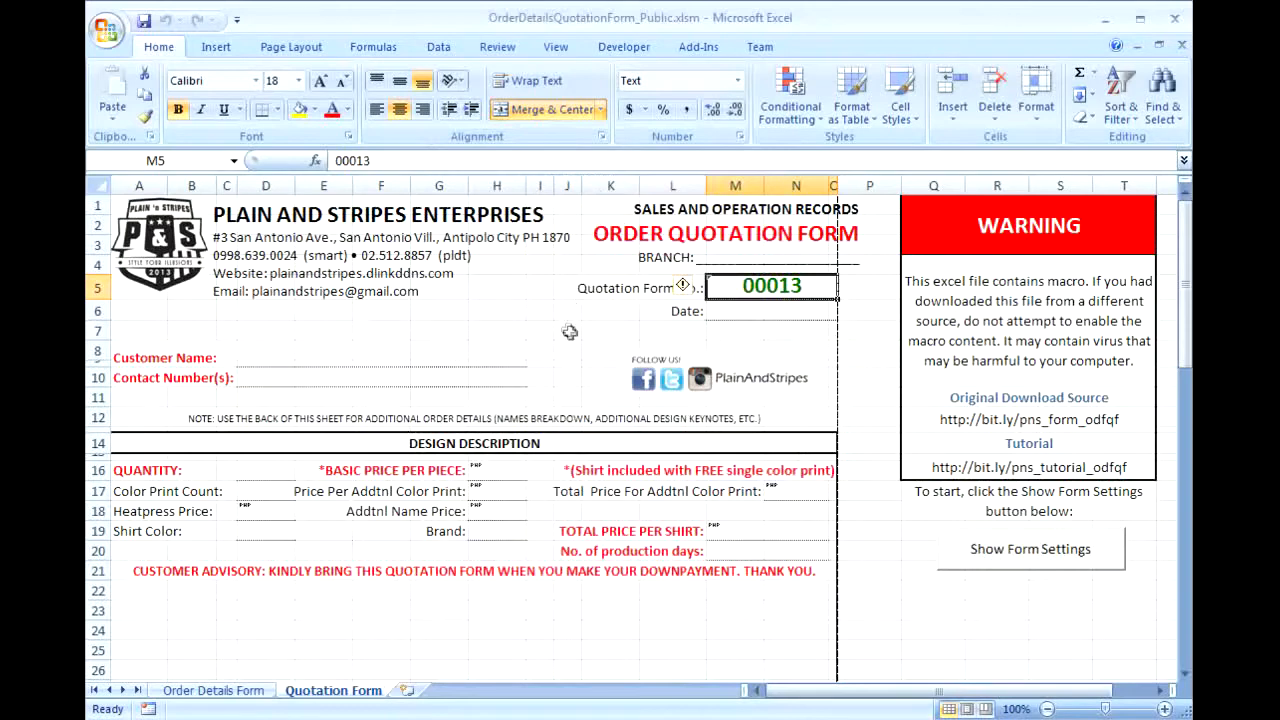
- Send form numbers 1 to 10 to the printer with Show Message To Cancel disabled, and confirm the print job
{"action": "left_click", "coordinate": [1045, 559]}
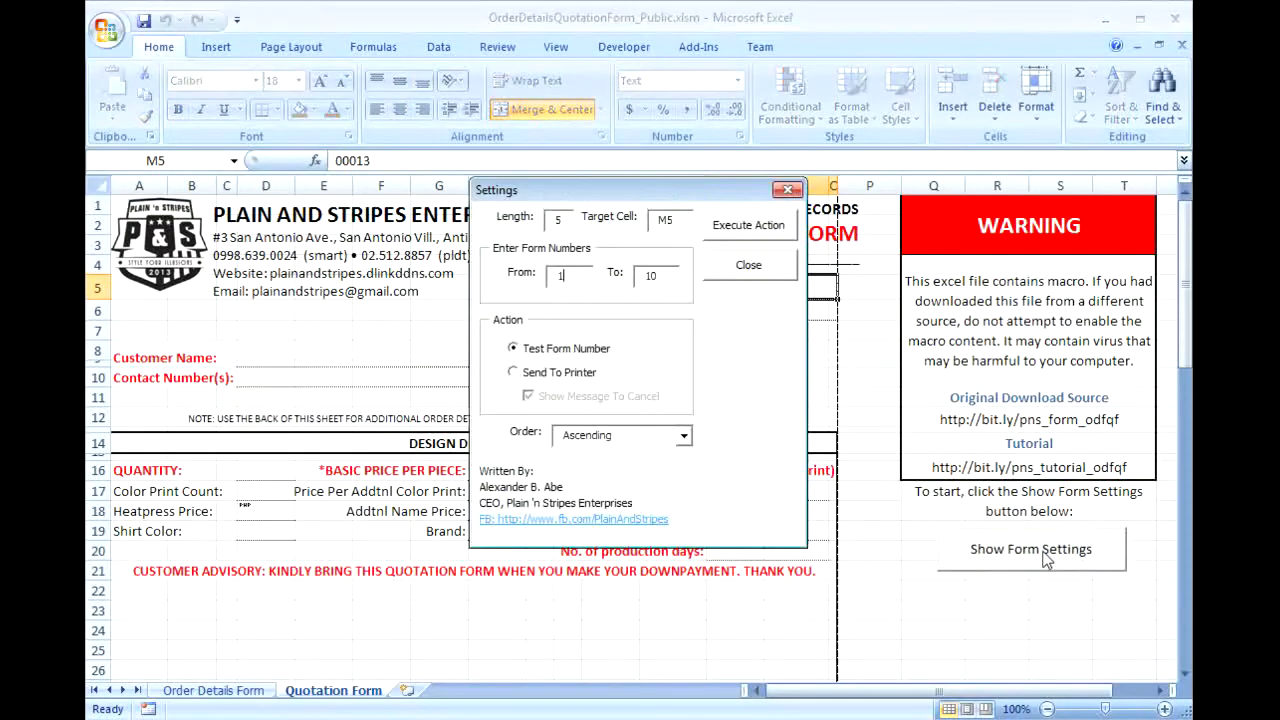
{"action": "left_click", "coordinate": [555, 372]}
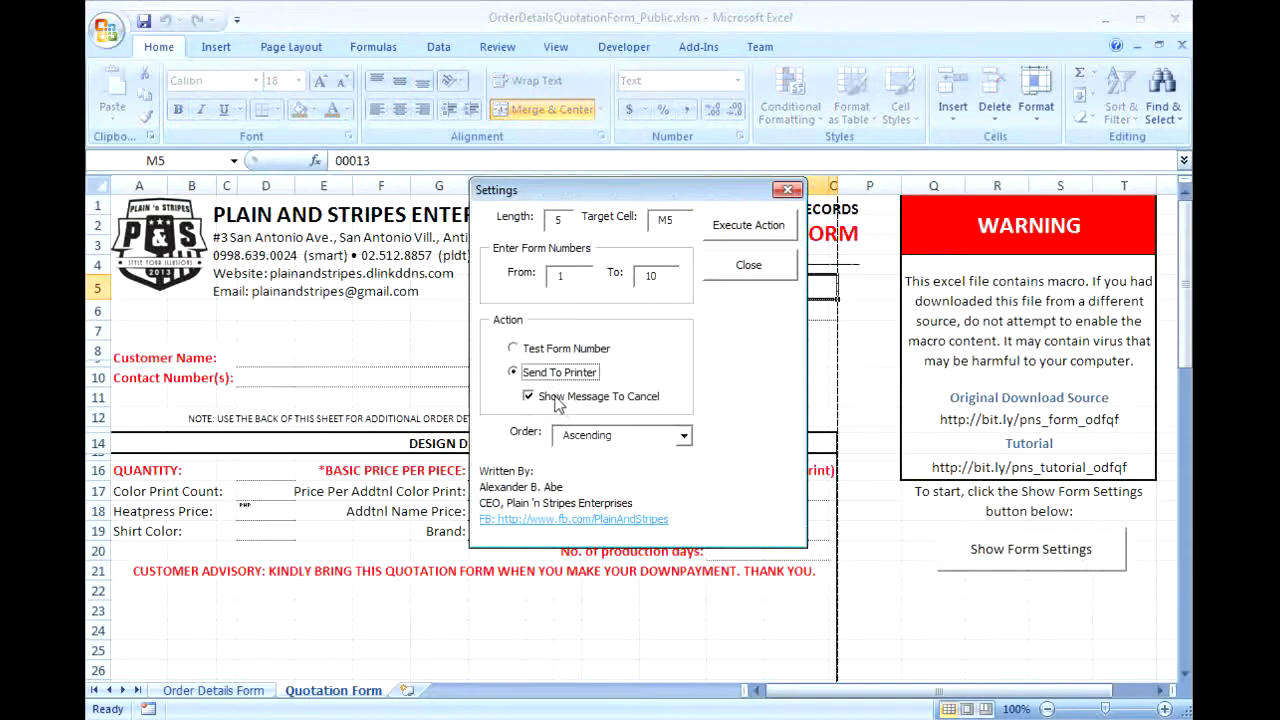
{"action": "left_click", "coordinate": [529, 398]}
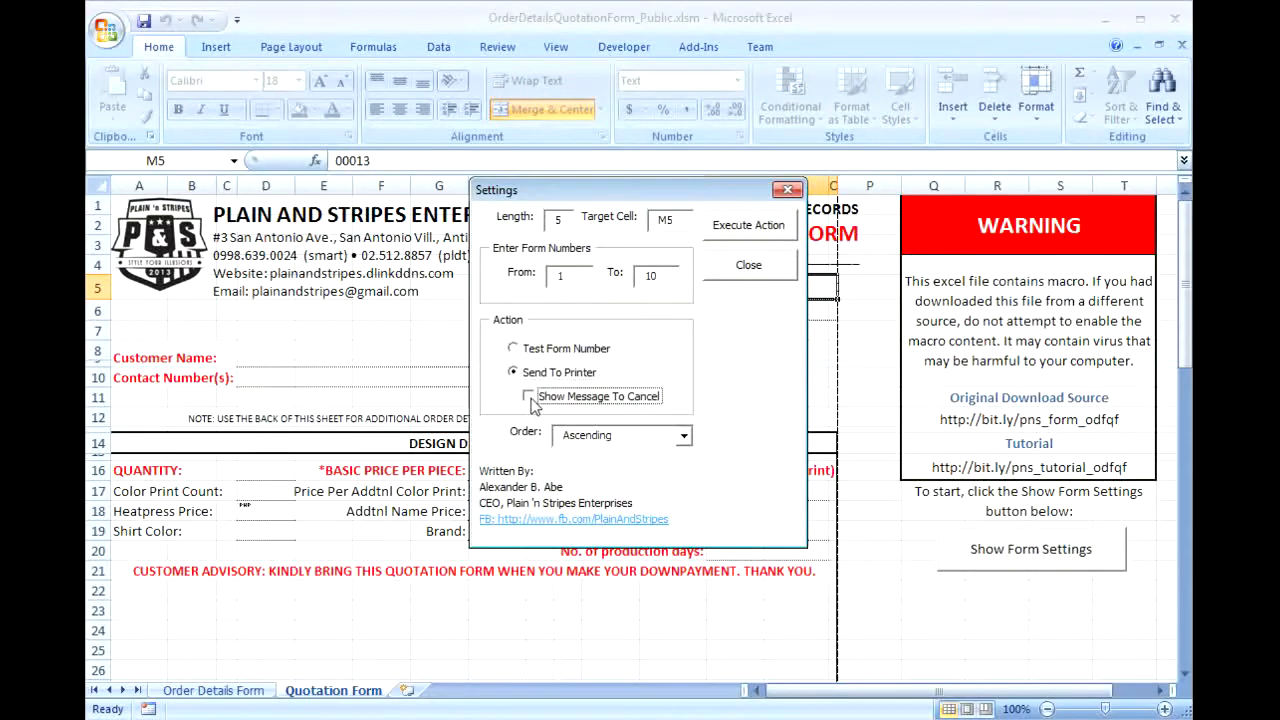
{"action": "left_click", "coordinate": [737, 228]}
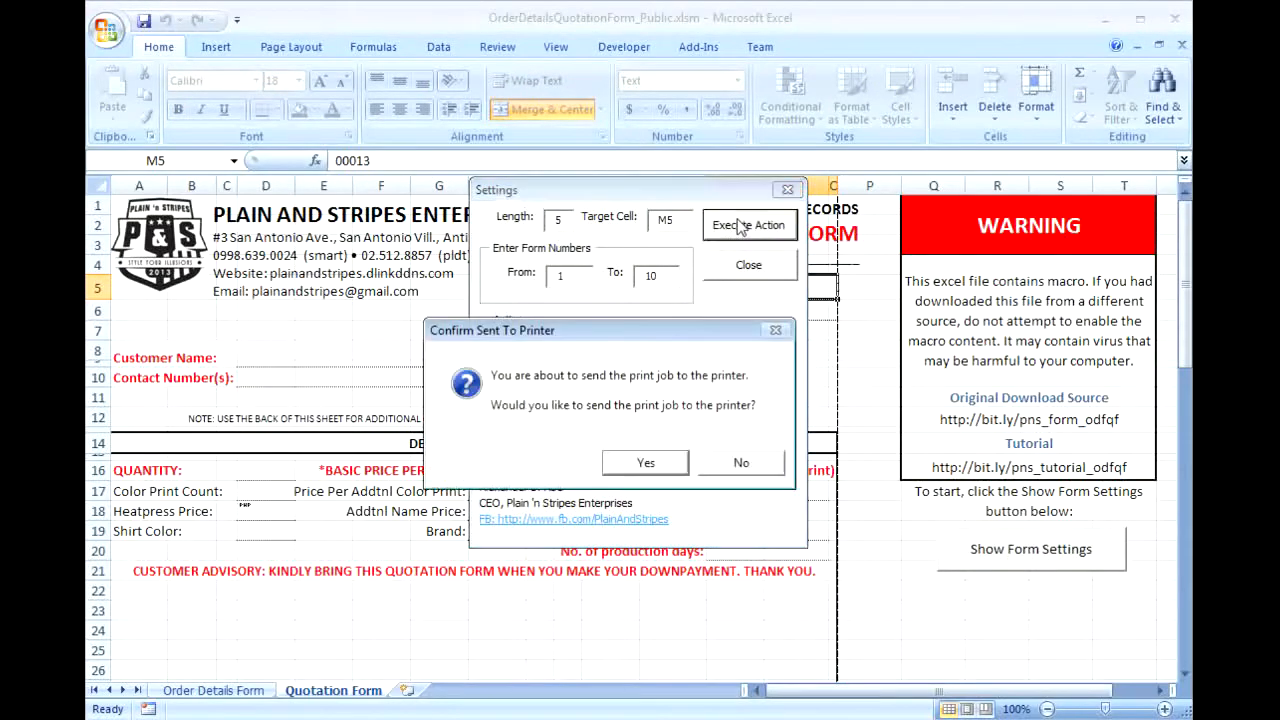
{"action": "left_click", "coordinate": [668, 464]}
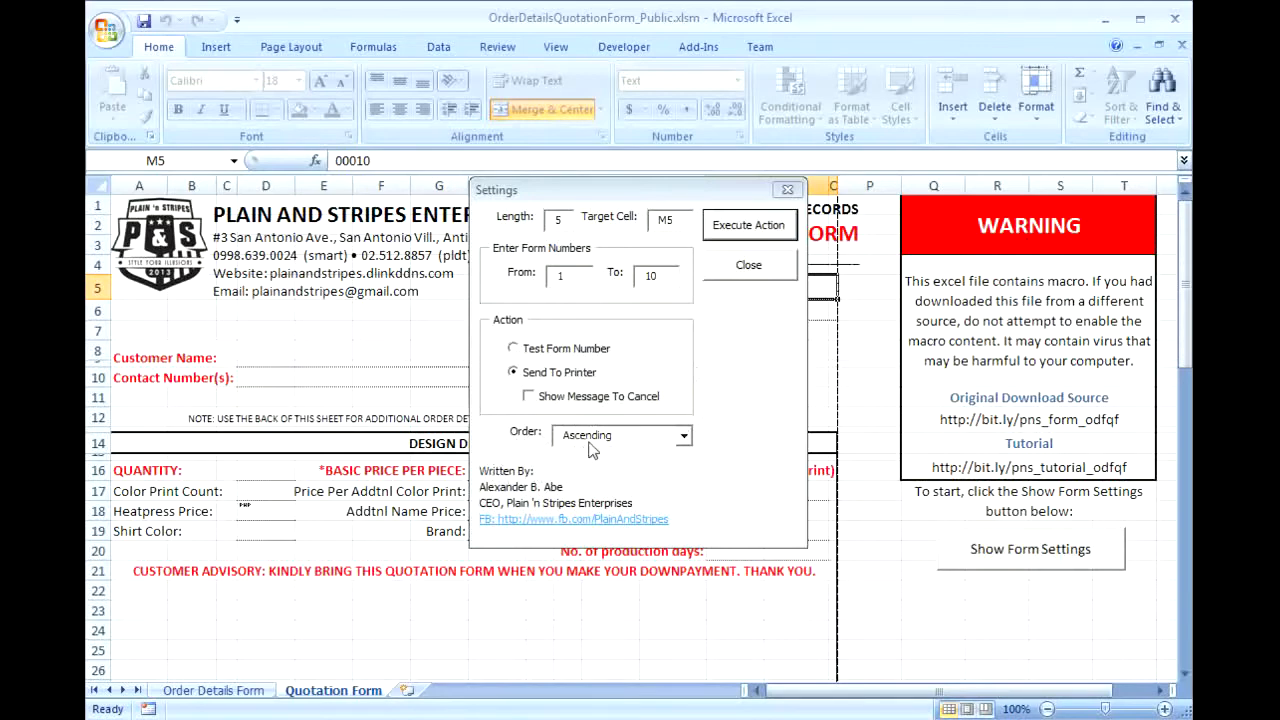
- Move the Settings dialog clear of the quotation form number and set up a form number test from 11 to 20
{"action": "left_click", "coordinate": [574, 275]}
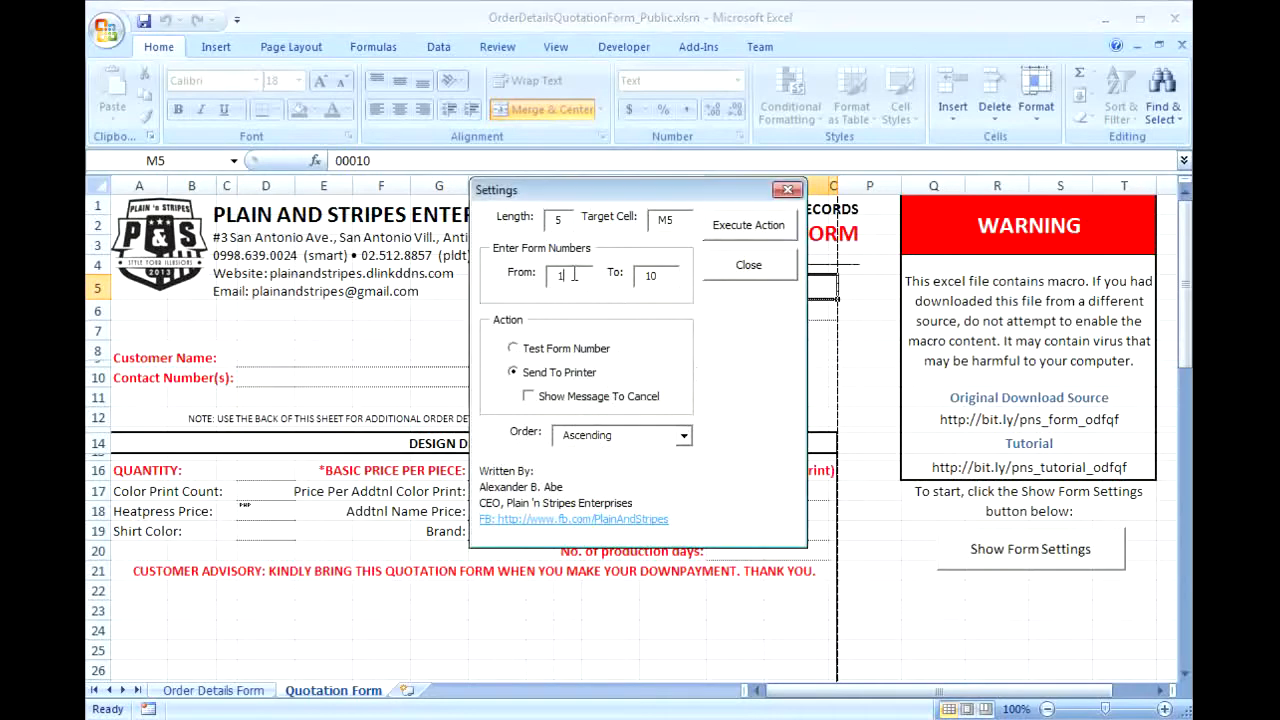
{"action": "left_click", "coordinate": [672, 275]}
{"action": "left_click_drag", "start_coordinate": [652, 198], "coordinate": [516, 283]}
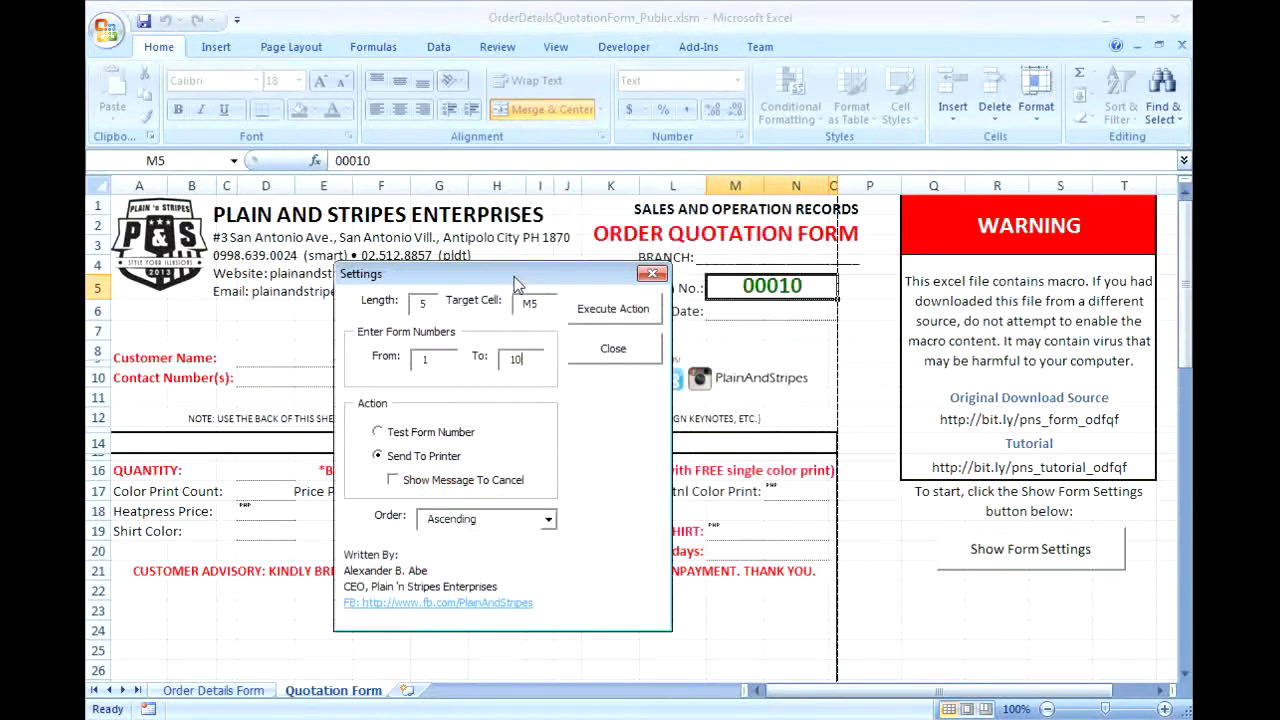
{"action": "left_click", "coordinate": [407, 437]}
{"action": "left_click", "coordinate": [444, 360]}
{"action": "type", "text": "1"}
{"action": "key", "text": "Tab"}
{"action": "type", "text": "20"}
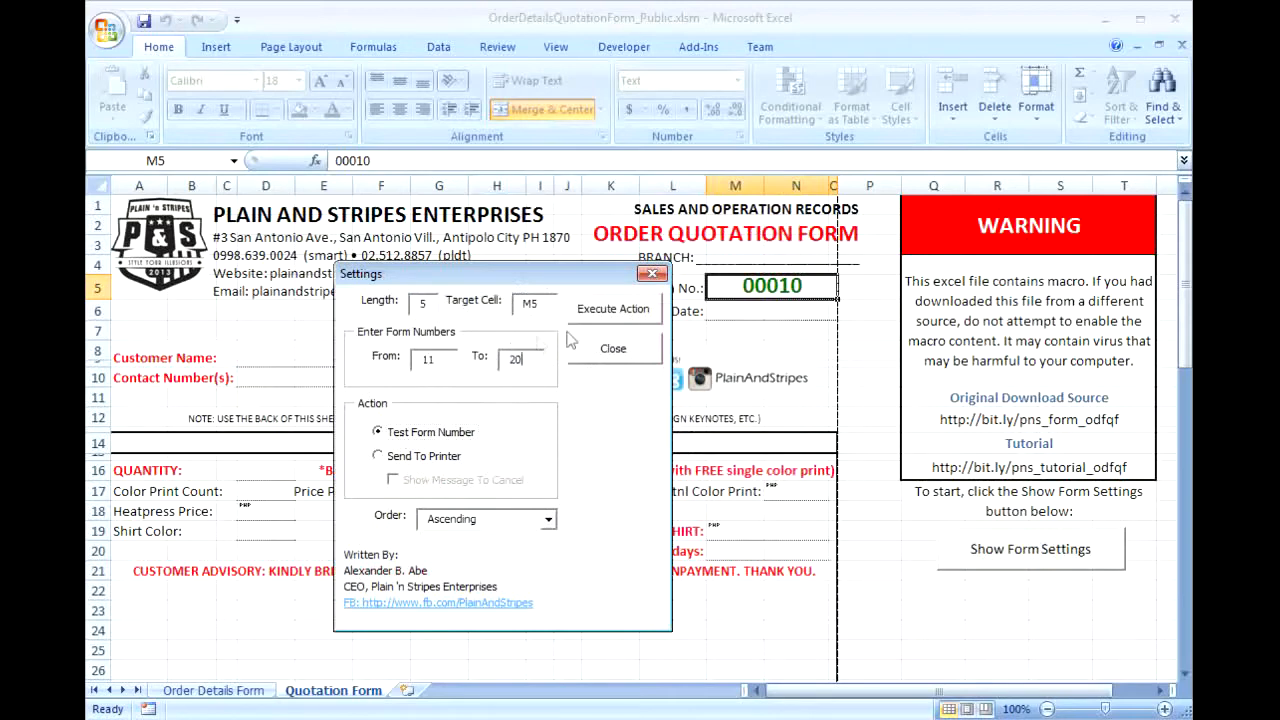
- Execute the ascending form number test from 11 to 20 through to its end
{"action": "left_click", "coordinate": [616, 312]}
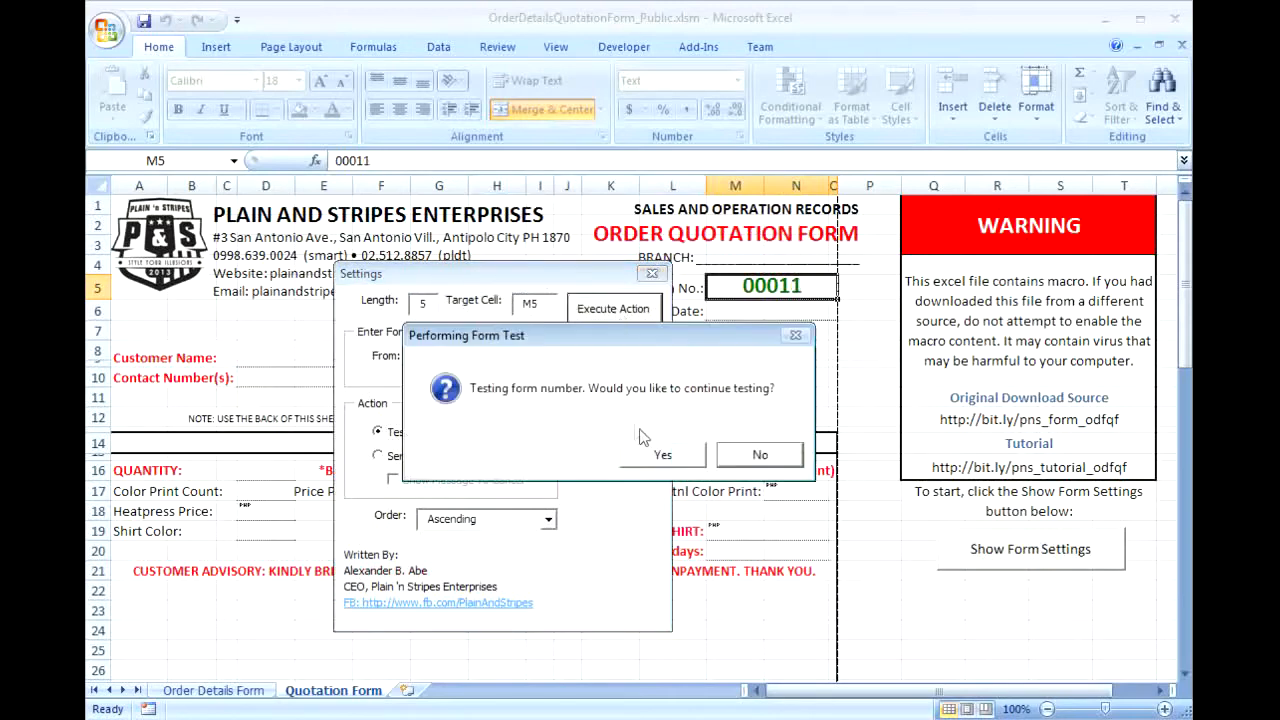
{"action": "left_click", "coordinate": [665, 455]}
{"action": "left_click", "coordinate": [665, 455]}
{"action": "left_click", "coordinate": [665, 455]}
{"action": "left_click", "coordinate": [665, 455]}
{"action": "left_click", "coordinate": [665, 455]}
{"action": "left_click", "coordinate": [665, 455]}
{"action": "left_click", "coordinate": [665, 455]}
{"action": "left_click", "coordinate": [665, 455]}
{"action": "left_click", "coordinate": [667, 456]}
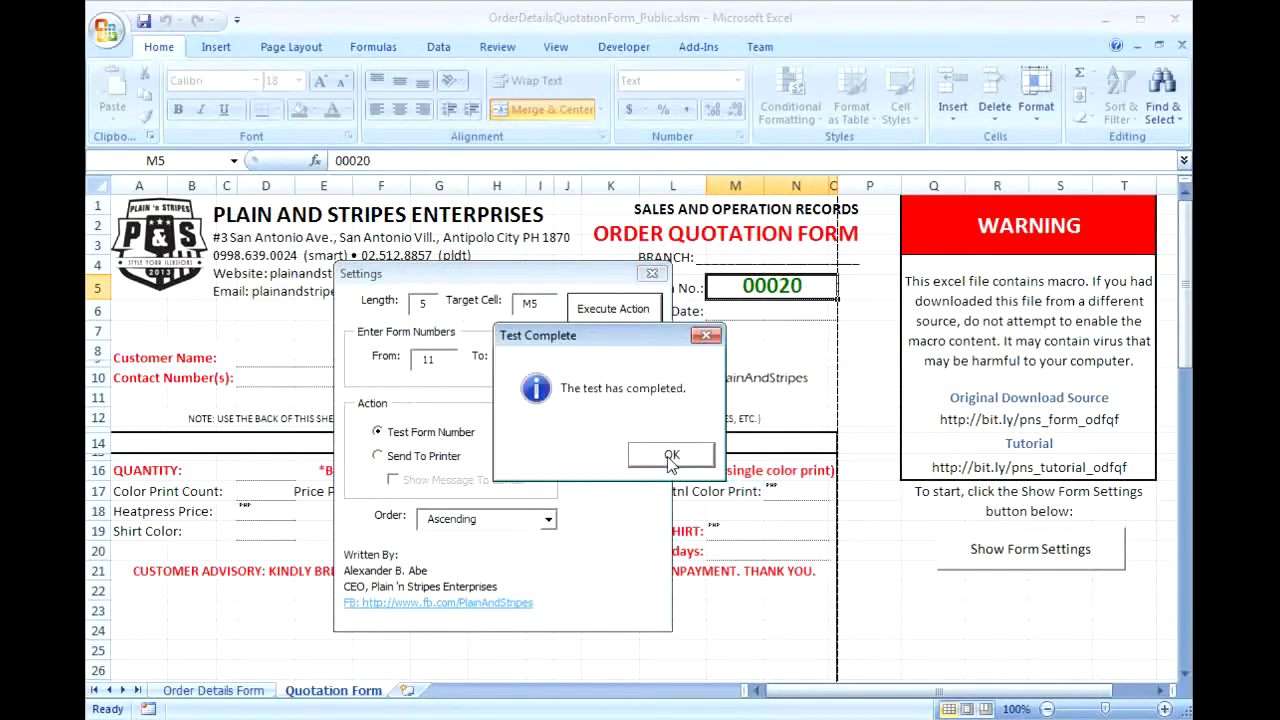
{"action": "left_click", "coordinate": [671, 455]}
- Run the form number test from 11 to 20 in descending order through to its end, and close the form settings
{"action": "left_click", "coordinate": [480, 519]}
{"action": "left_click", "coordinate": [466, 548]}
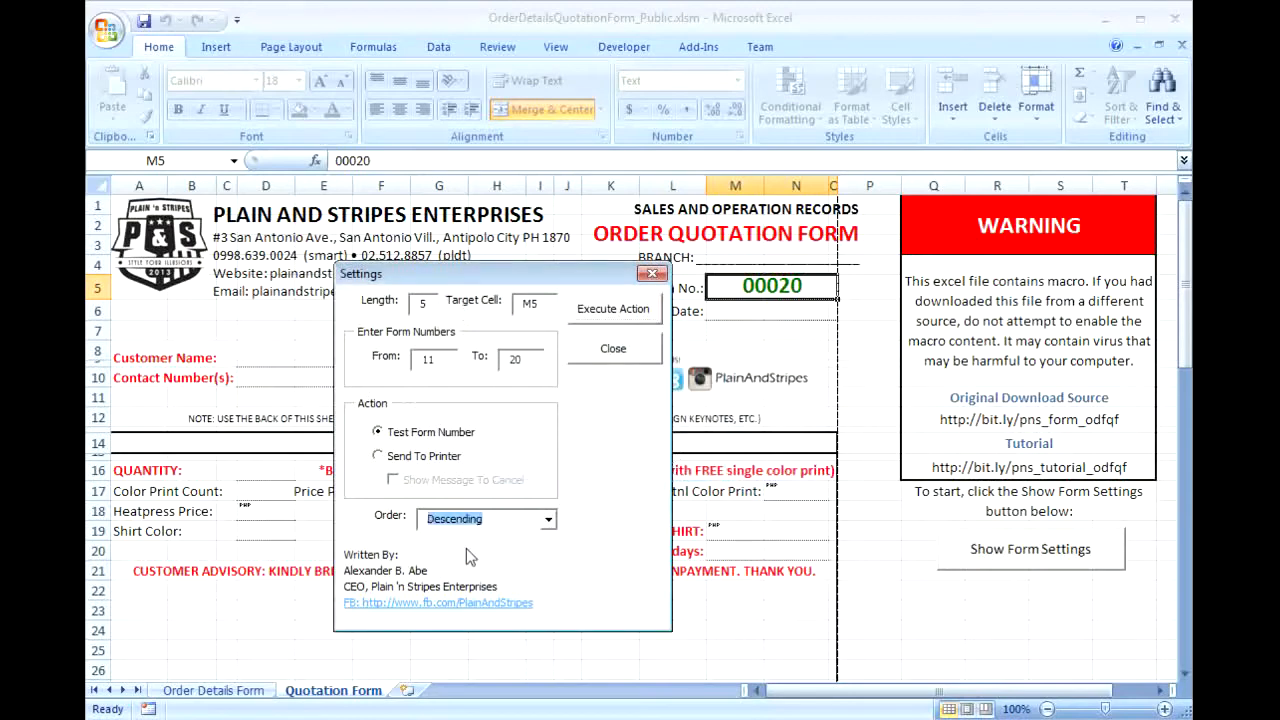
{"action": "left_click", "coordinate": [641, 316]}
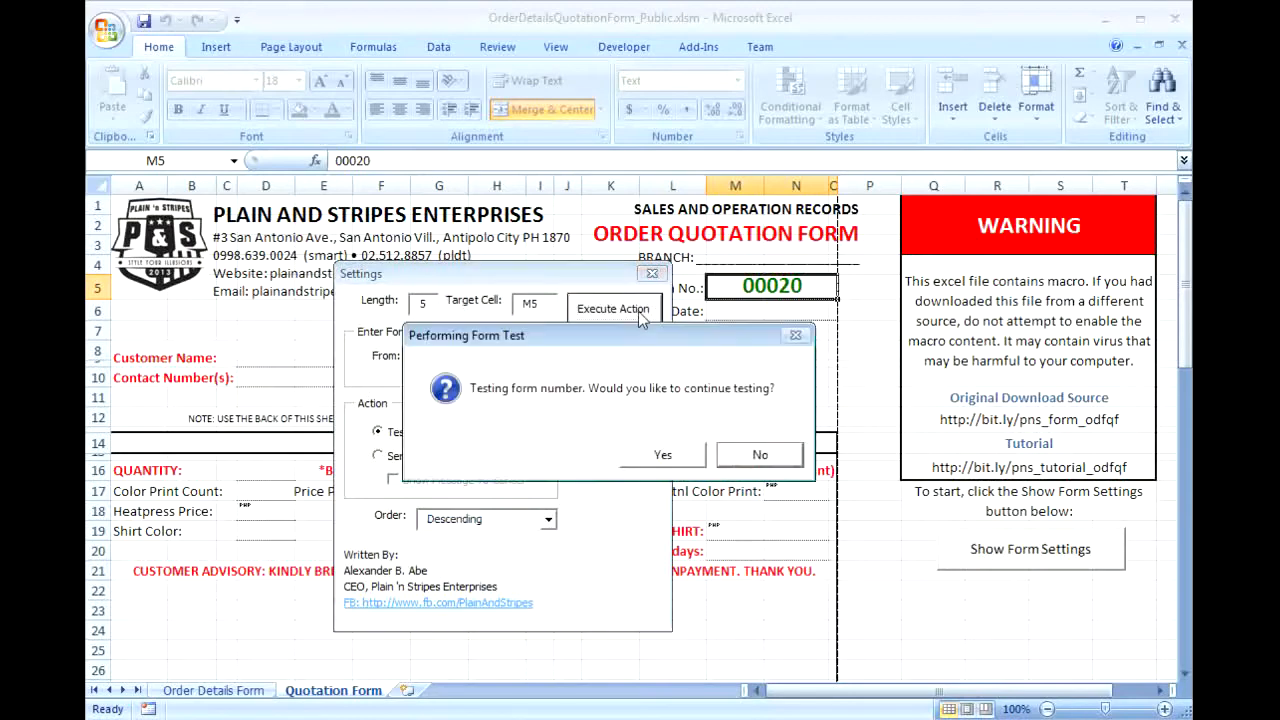
{"action": "left_click", "coordinate": [672, 458]}
{"action": "left_click", "coordinate": [675, 457]}
{"action": "left_click", "coordinate": [675, 457]}
{"action": "left_click", "coordinate": [675, 457]}
{"action": "left_click", "coordinate": [675, 457]}
{"action": "left_click", "coordinate": [675, 457]}
{"action": "left_click", "coordinate": [675, 457]}
{"action": "left_click", "coordinate": [675, 457]}
{"action": "left_click", "coordinate": [675, 457]}
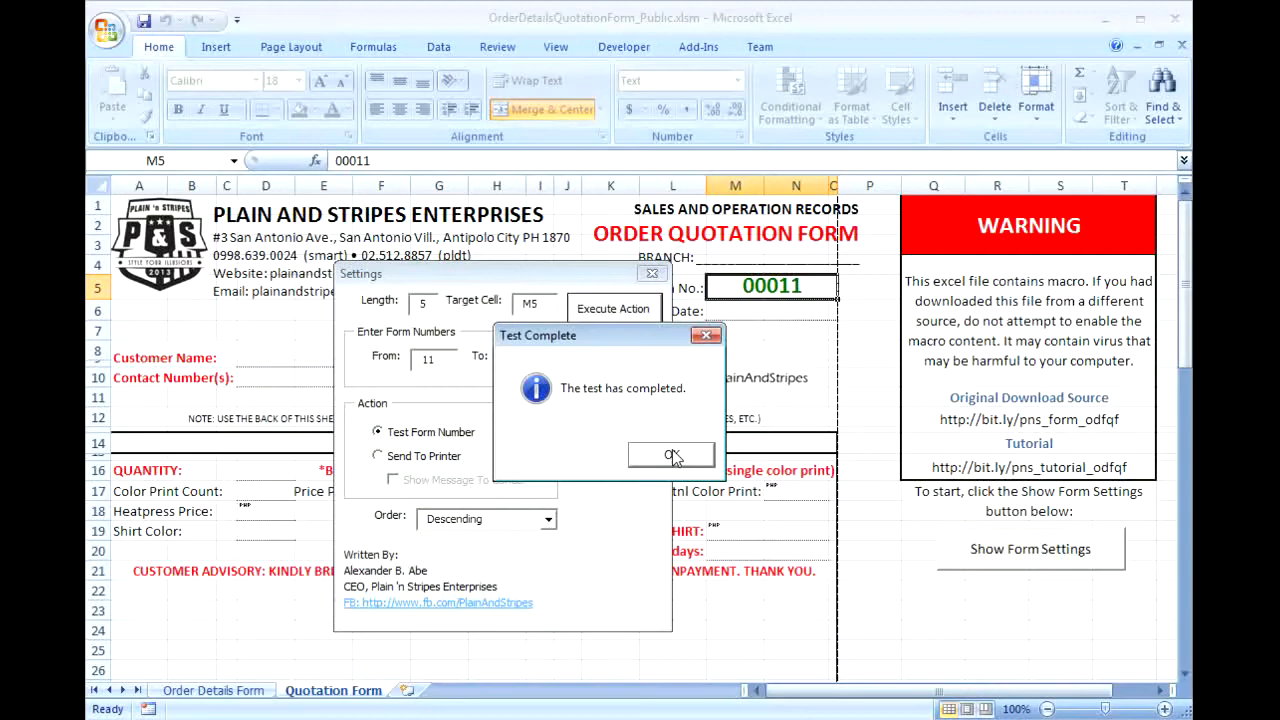
{"action": "left_click", "coordinate": [672, 456]}
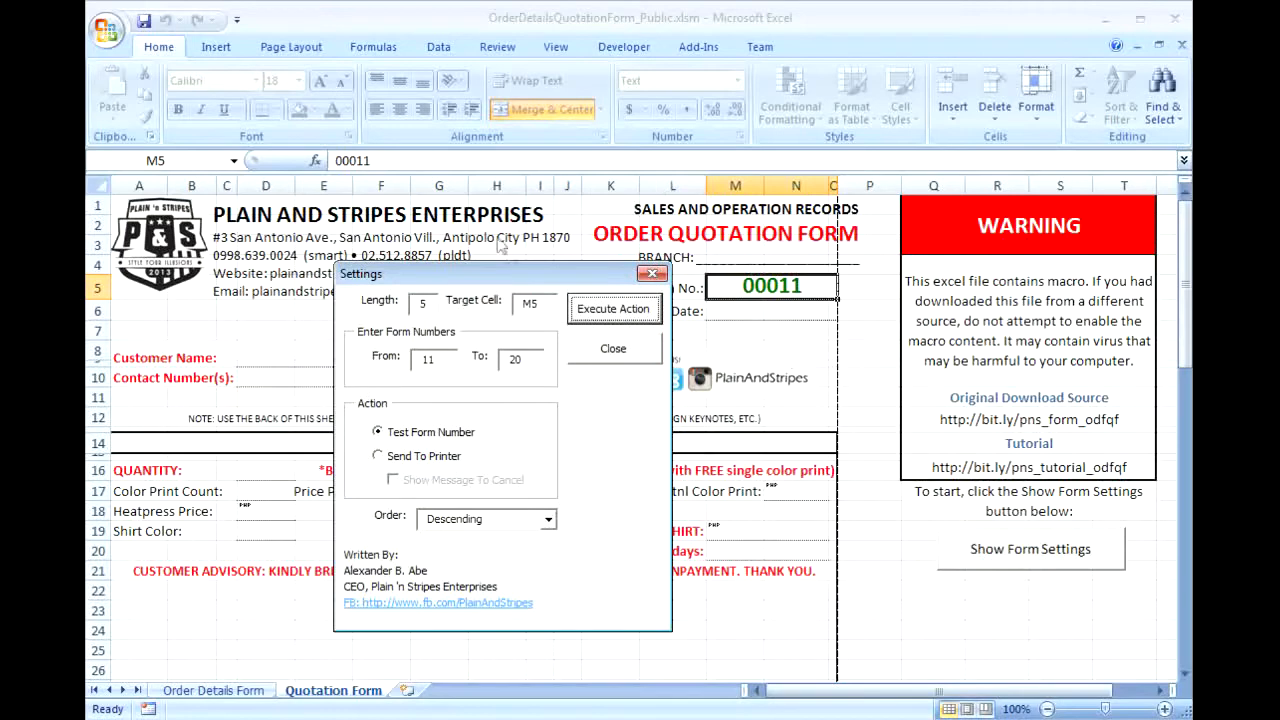
{"action": "left_click_drag", "start_coordinate": [556, 277], "coordinate": [465, 267]}
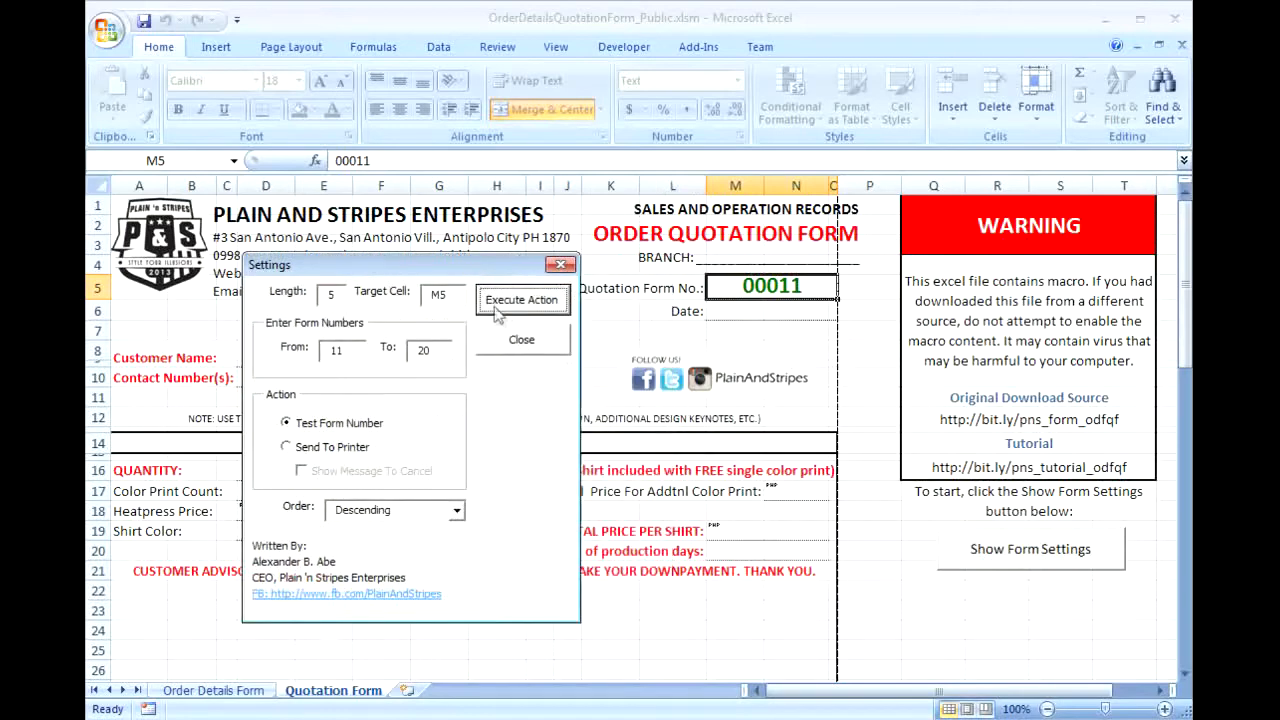
{"action": "left_click", "coordinate": [520, 342]}
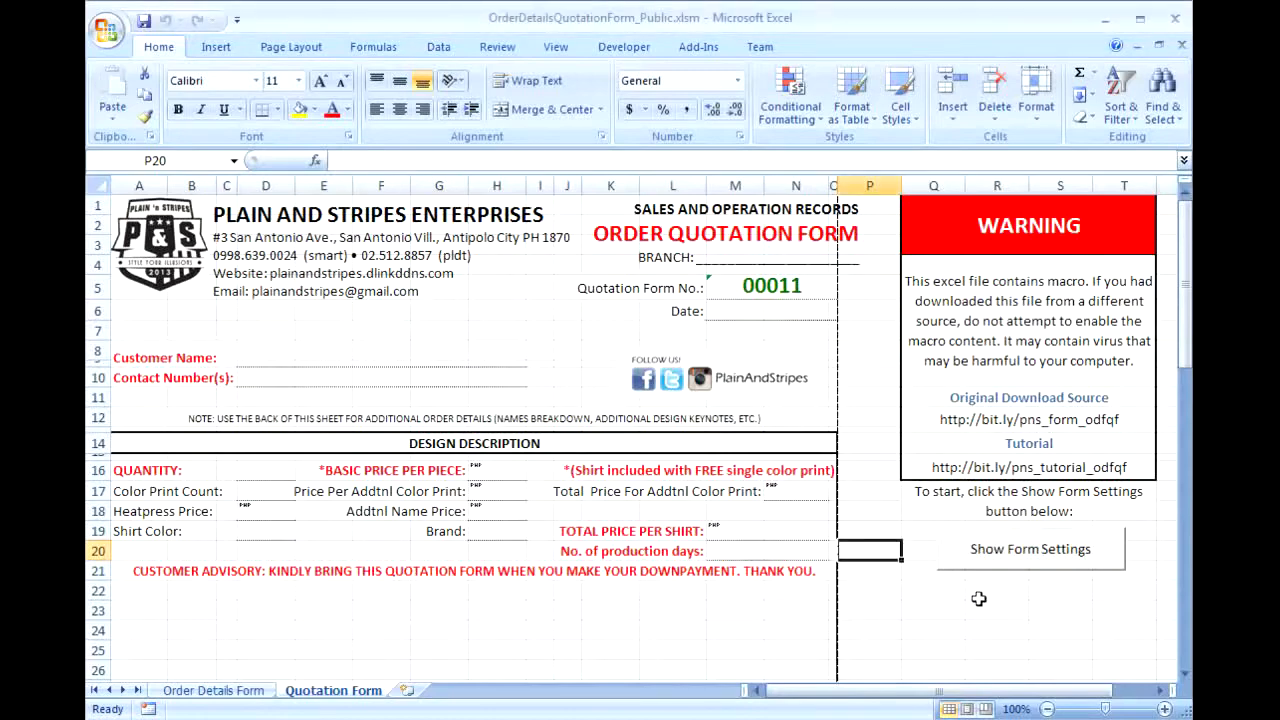
- Open the Visual Basic editor and display the frmSettingsQuotationForm user form and its code
{"action": "key", "text": "alt+F11"}
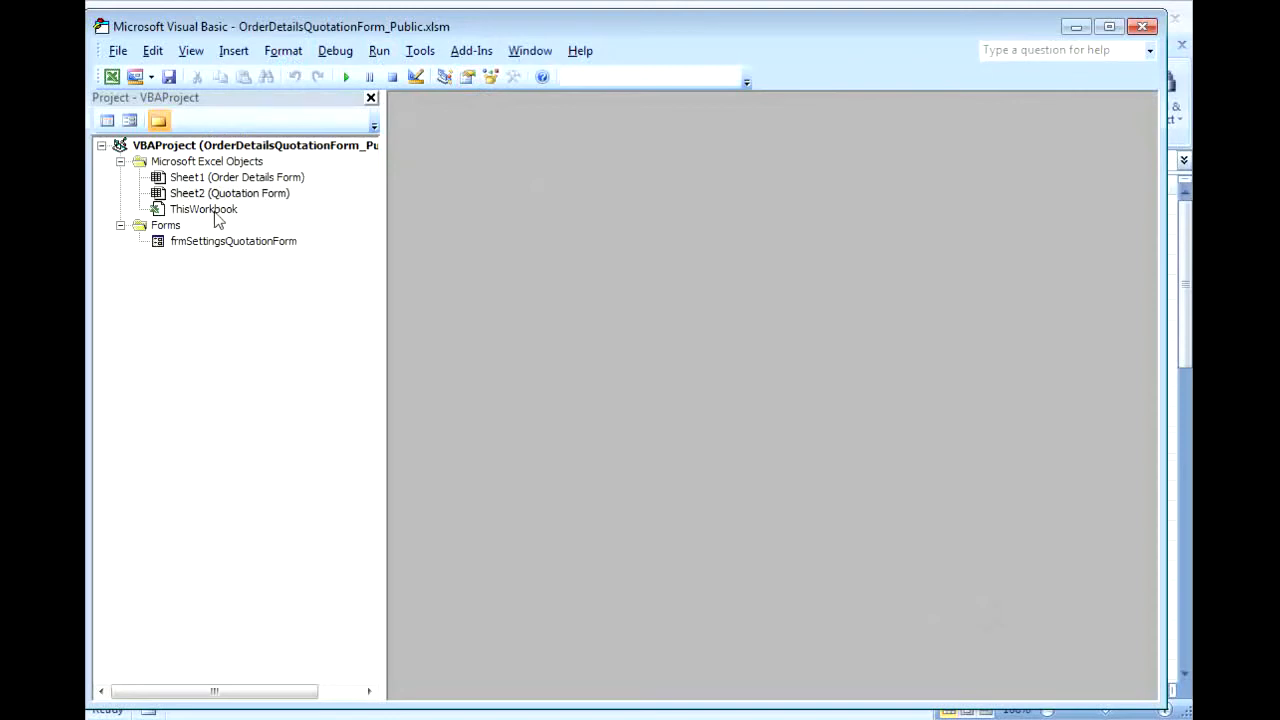
{"action": "double_click", "coordinate": [247, 247]}
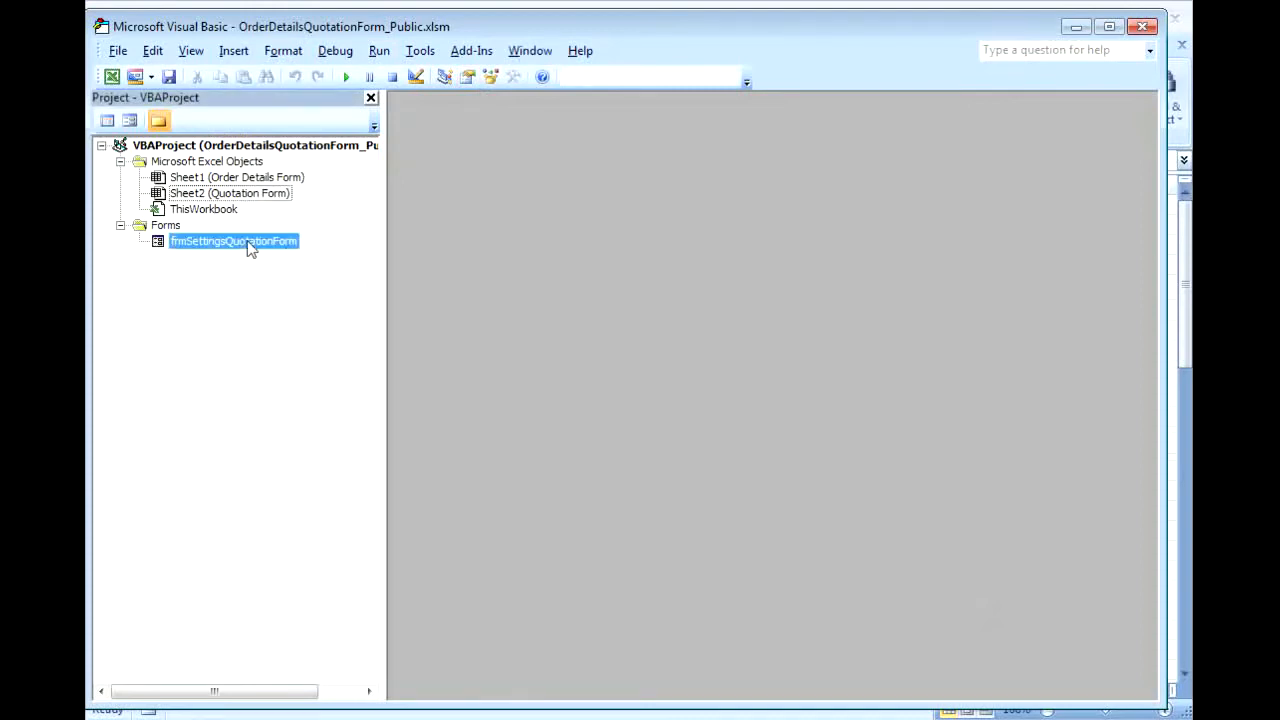
{"action": "right_click", "coordinate": [250, 248]}
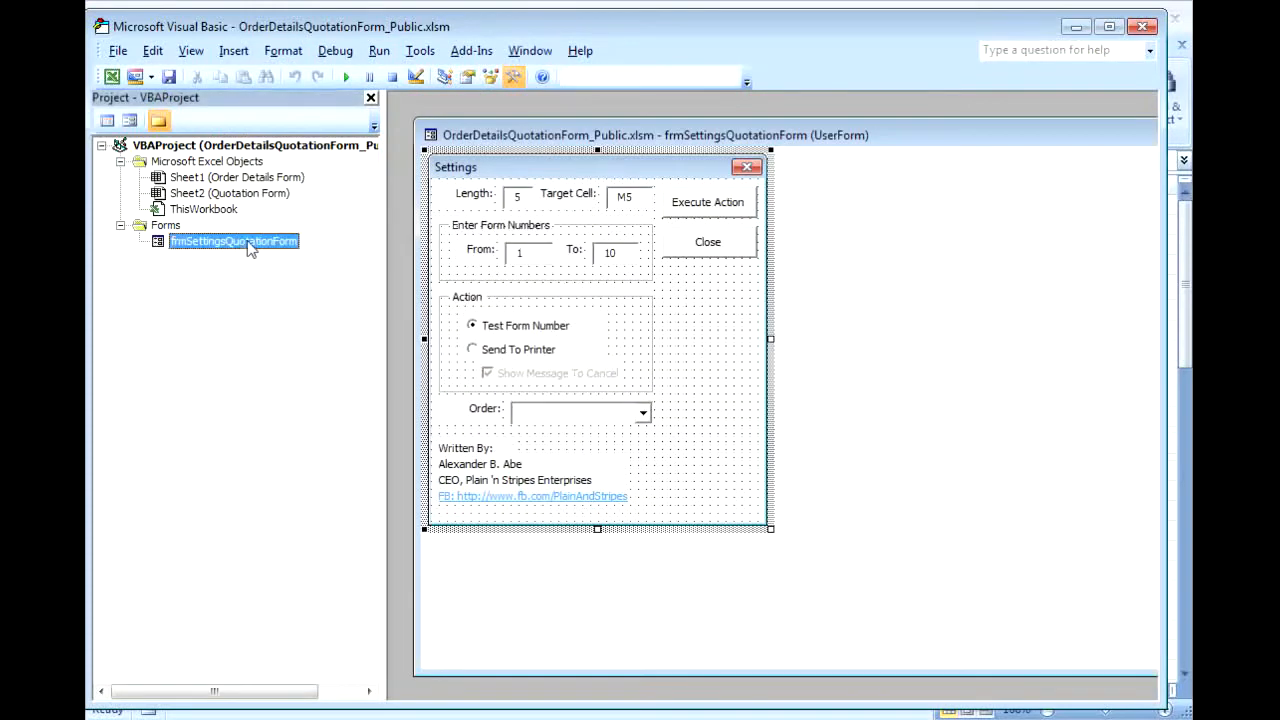
{"action": "left_click", "coordinate": [300, 254]}
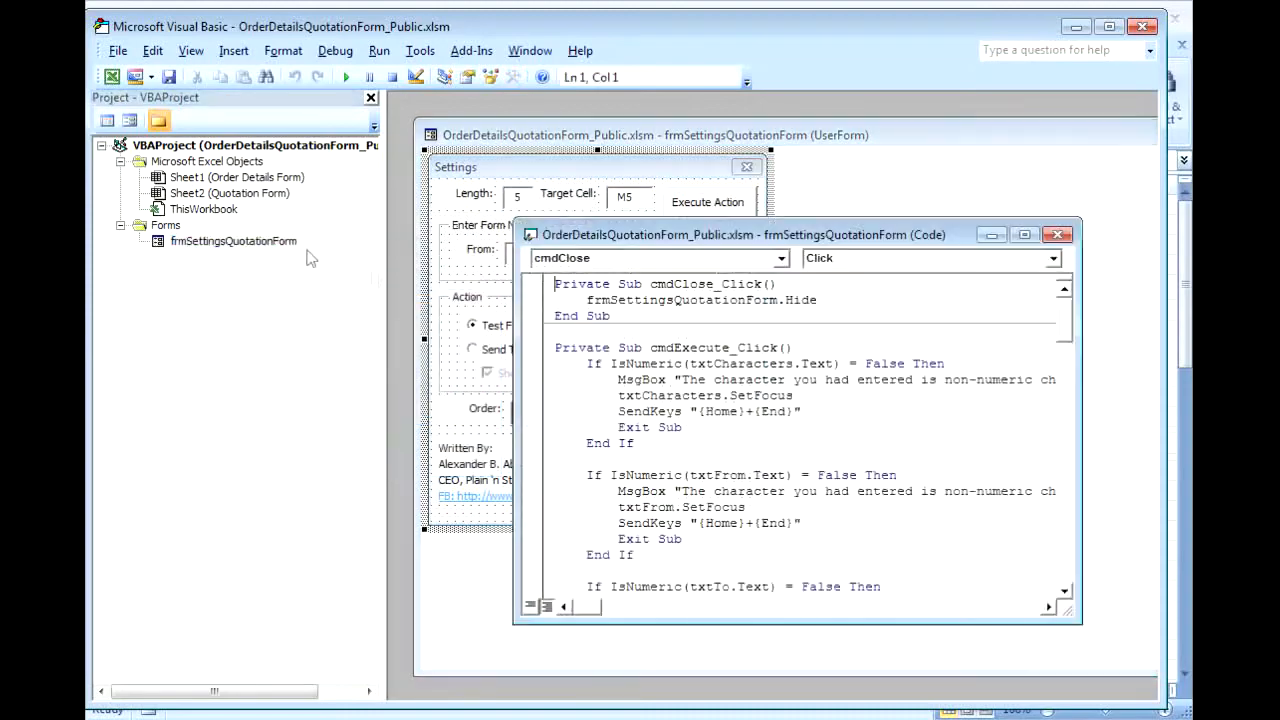
- Review the frmSettingsQuotationForm code through to the UserForm_Activate procedure, and close the Visual Basic editor with its open windows
{"action": "scroll", "coordinate": [829, 432], "scroll_direction": "down", "scroll_amount": 7}
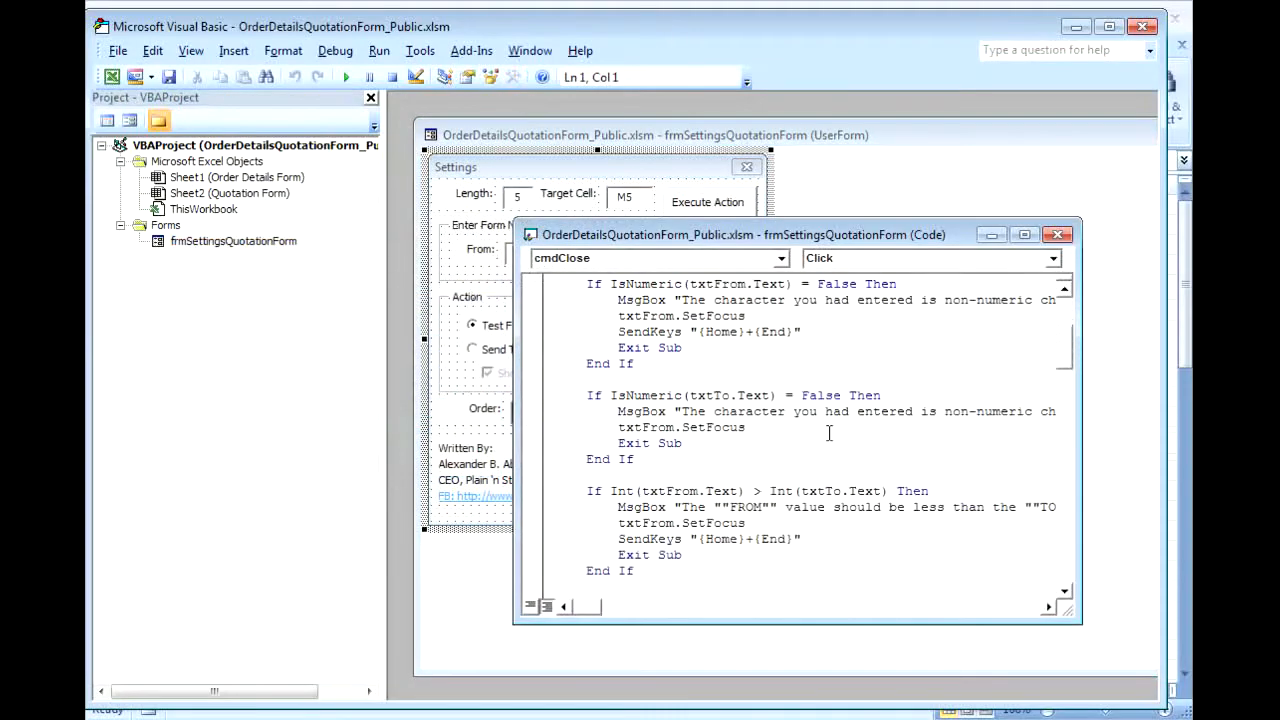
{"action": "scroll", "coordinate": [829, 432], "scroll_direction": "down", "scroll_amount": 10}
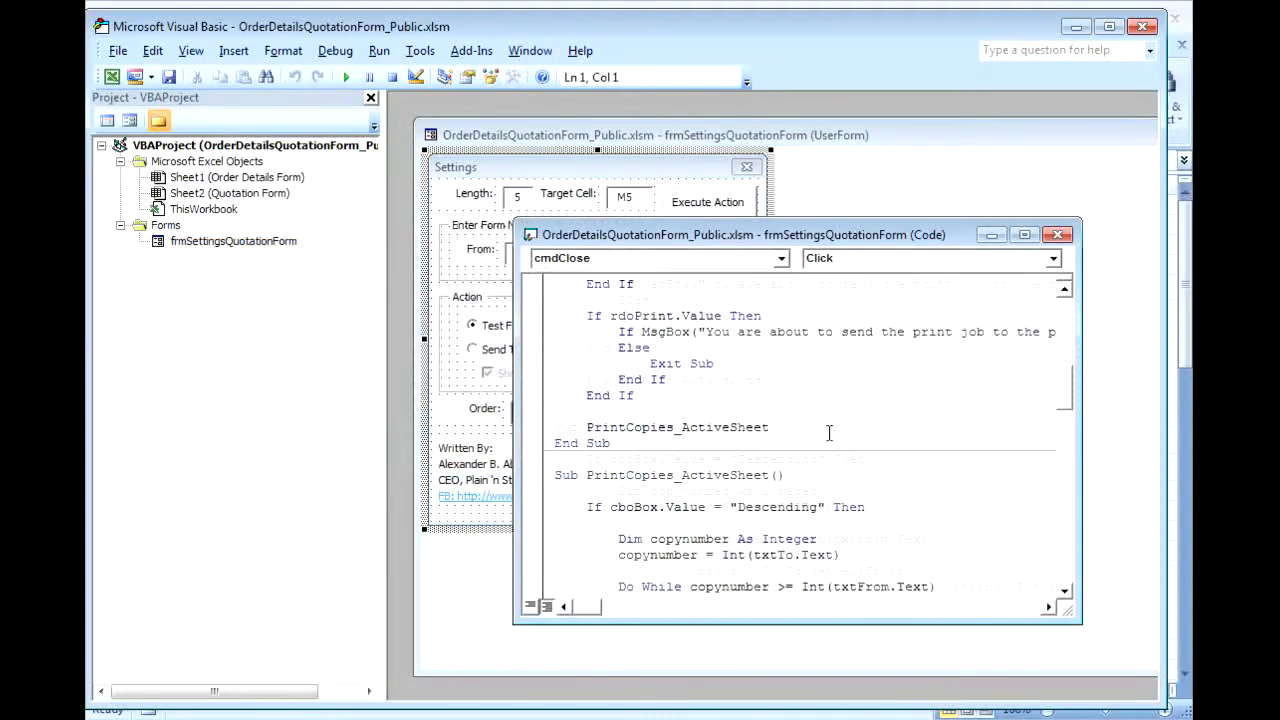
{"action": "scroll", "coordinate": [829, 432], "scroll_direction": "down", "scroll_amount": 5}
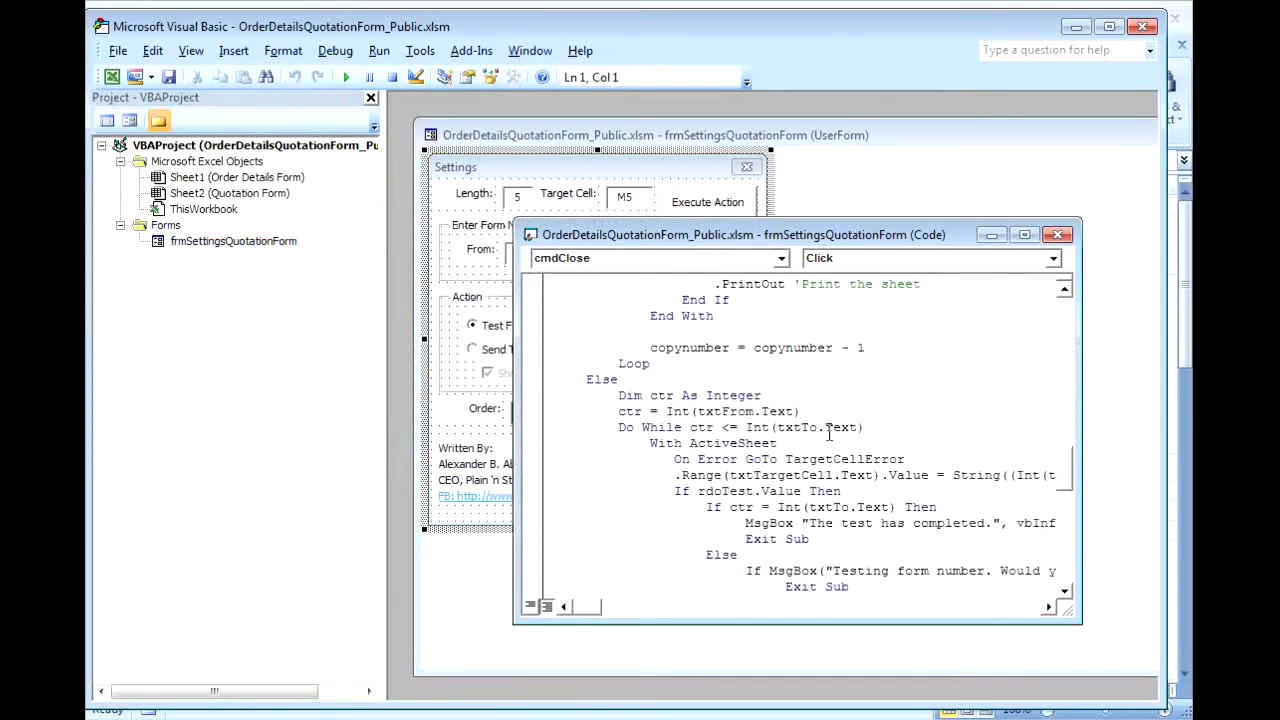
{"action": "scroll", "coordinate": [829, 432], "scroll_direction": "down", "scroll_amount": 5}
{"action": "scroll", "coordinate": [829, 432], "scroll_direction": "down", "scroll_amount": 7}
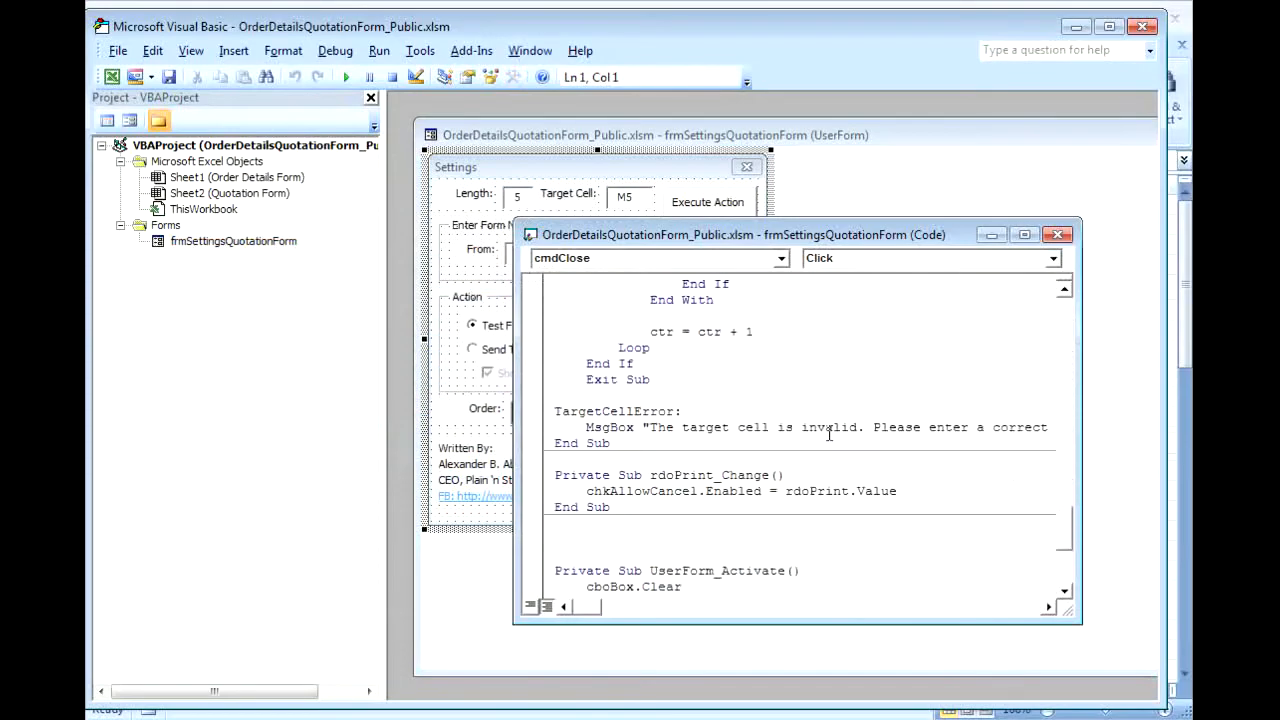
{"action": "scroll", "coordinate": [829, 432], "scroll_direction": "down", "scroll_amount": 1}
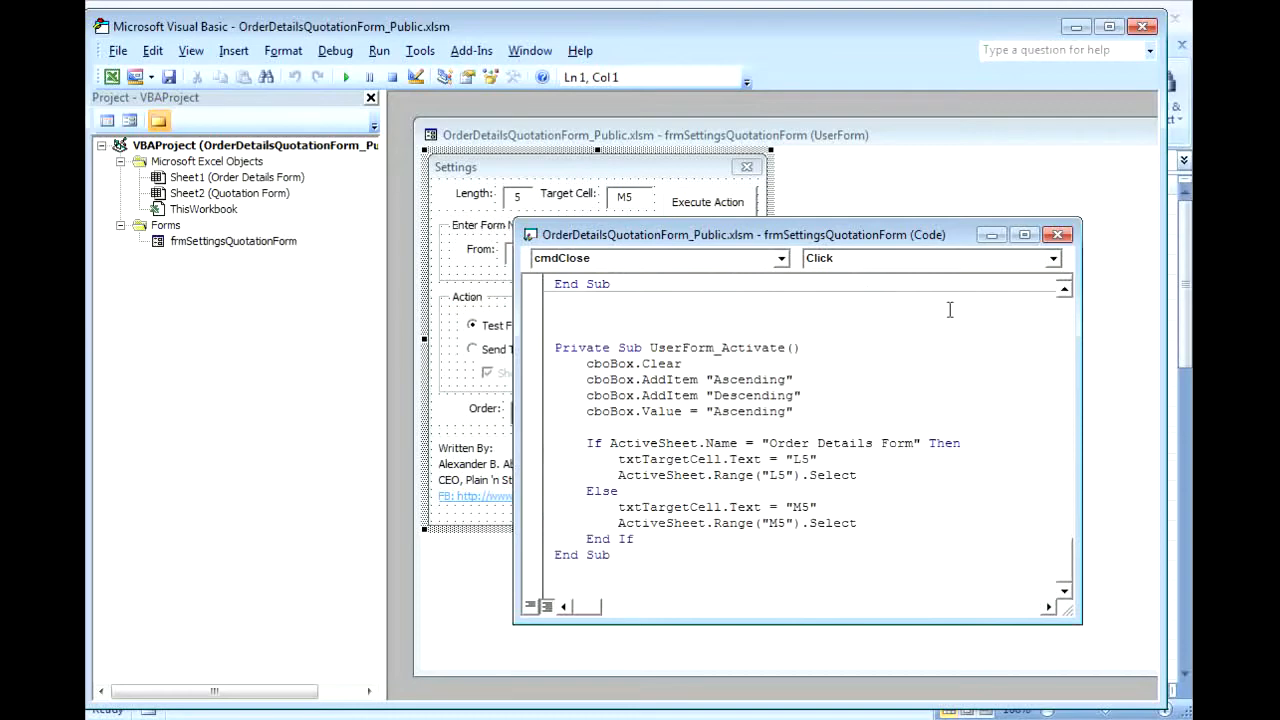
{"action": "left_click", "coordinate": [1059, 236]}
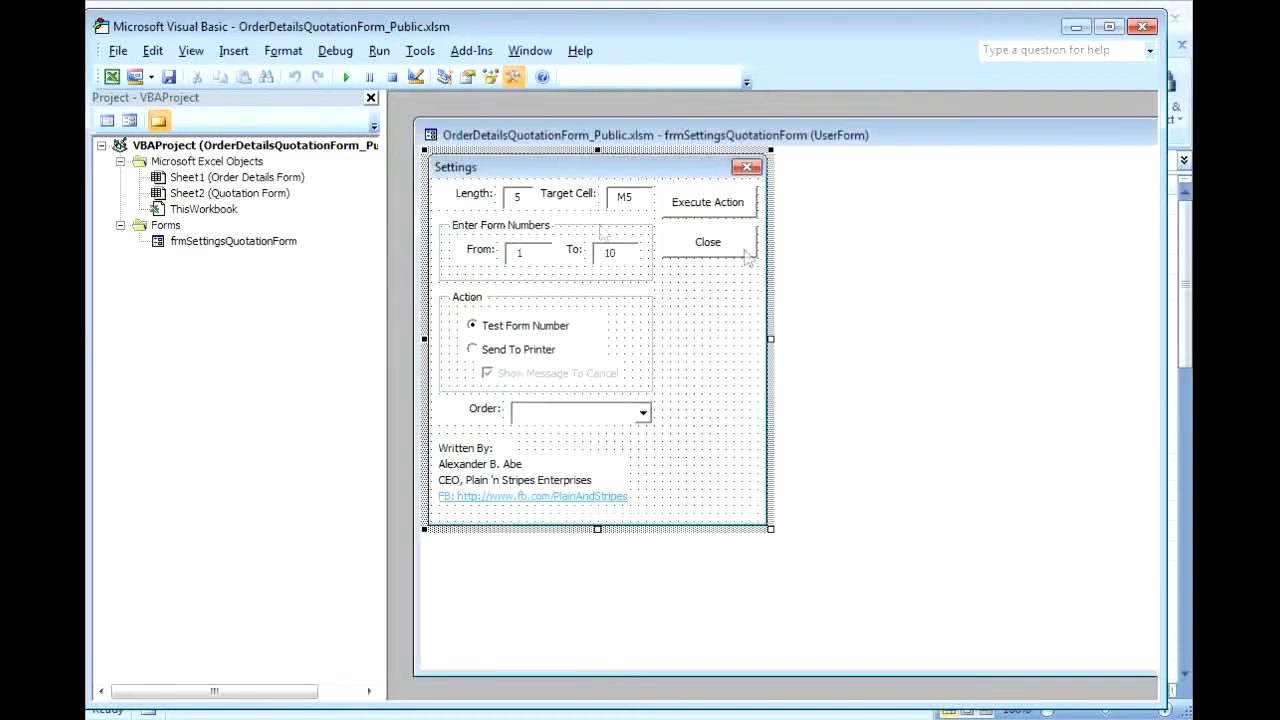
{"action": "double_click", "coordinate": [432, 133]}
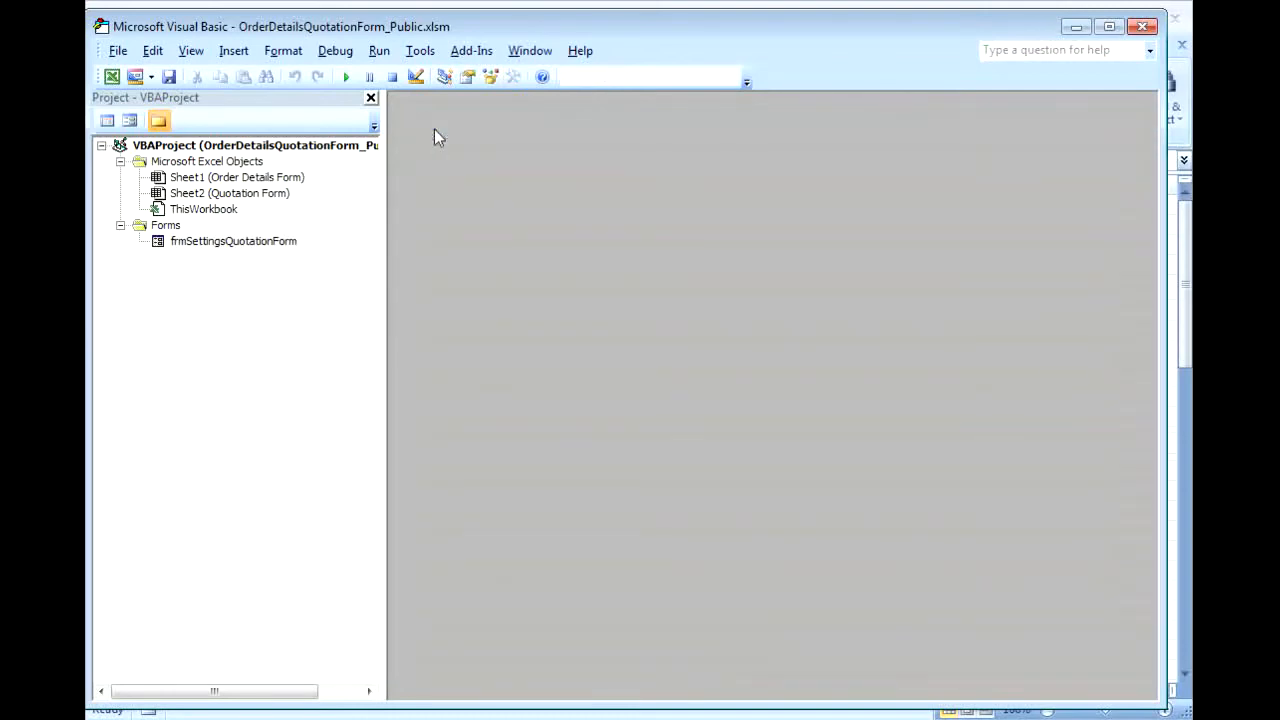
{"action": "left_click", "coordinate": [1142, 25]}
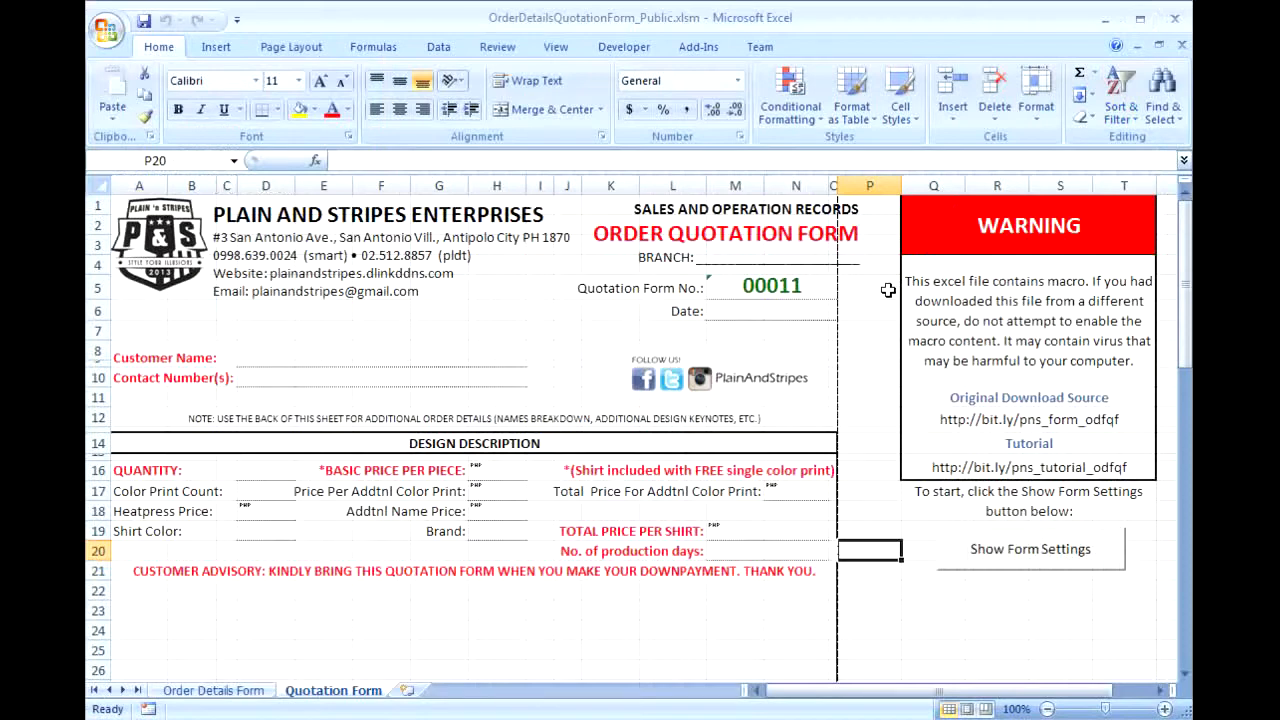
- Select the cell holding the original download source link beside the quotation form
{"action": "left_click", "coordinate": [887, 290]}
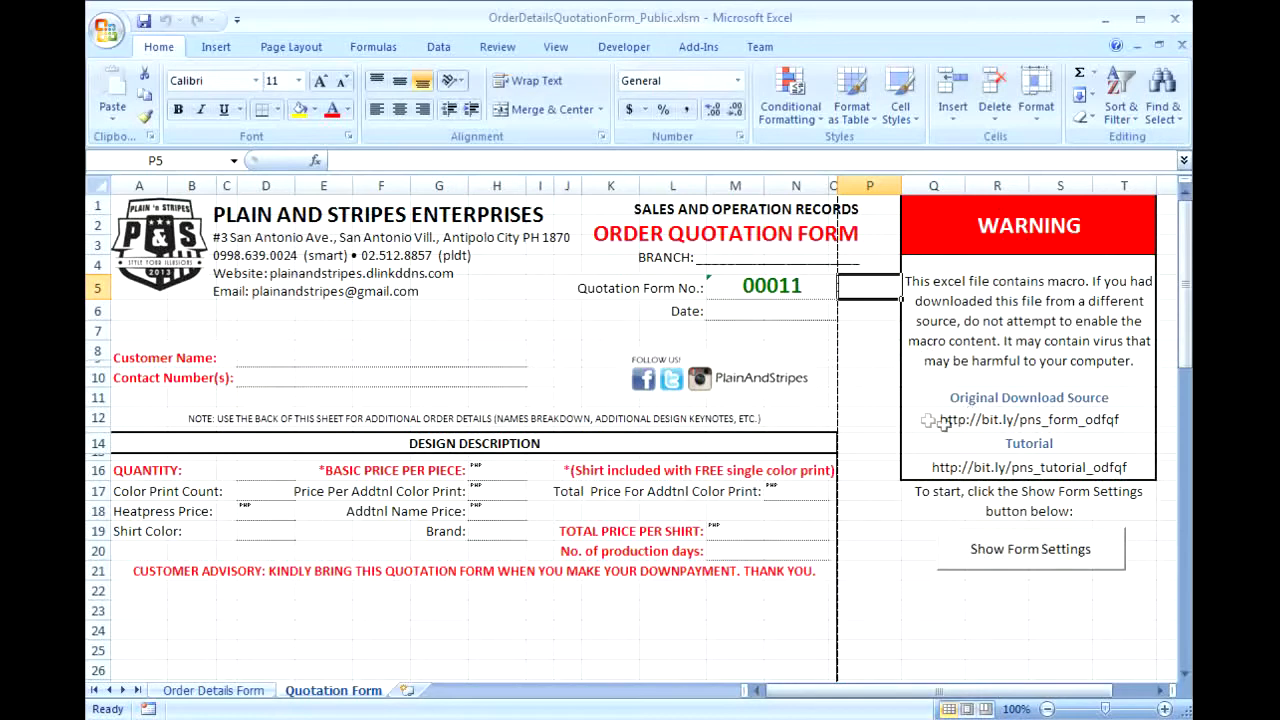
{"action": "left_click", "coordinate": [975, 423]}
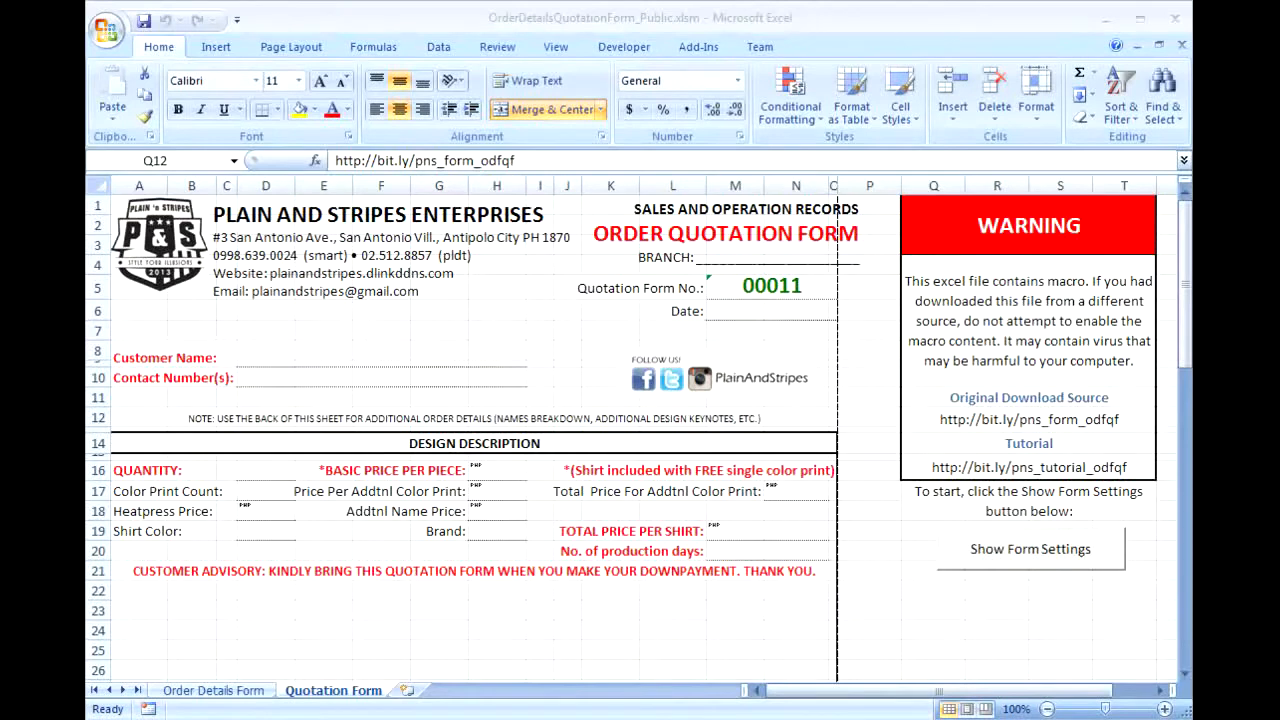
{"action": "left_click", "coordinate": [1187, 313]}
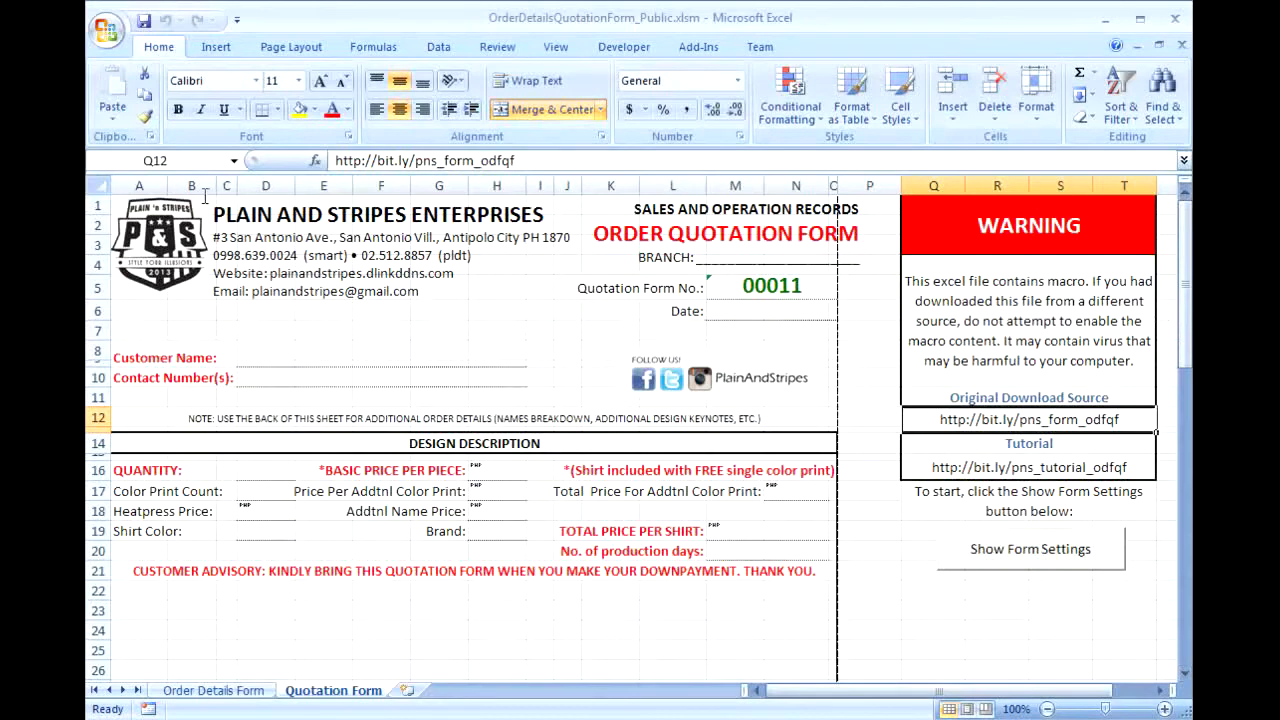
- Set the Quotation Form sheet's paper size to Legal Size (8.5 x 13) and check the lower part of the form
{"action": "left_click", "coordinate": [306, 52]}
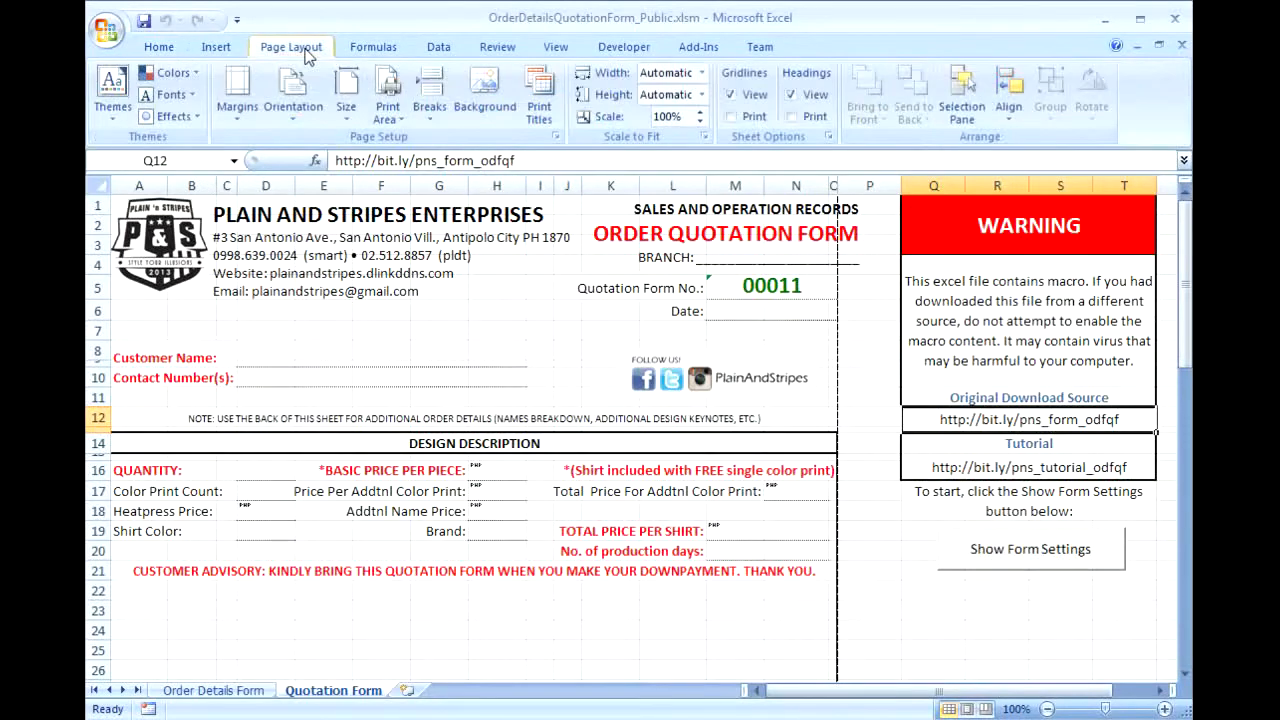
{"action": "left_click", "coordinate": [350, 118]}
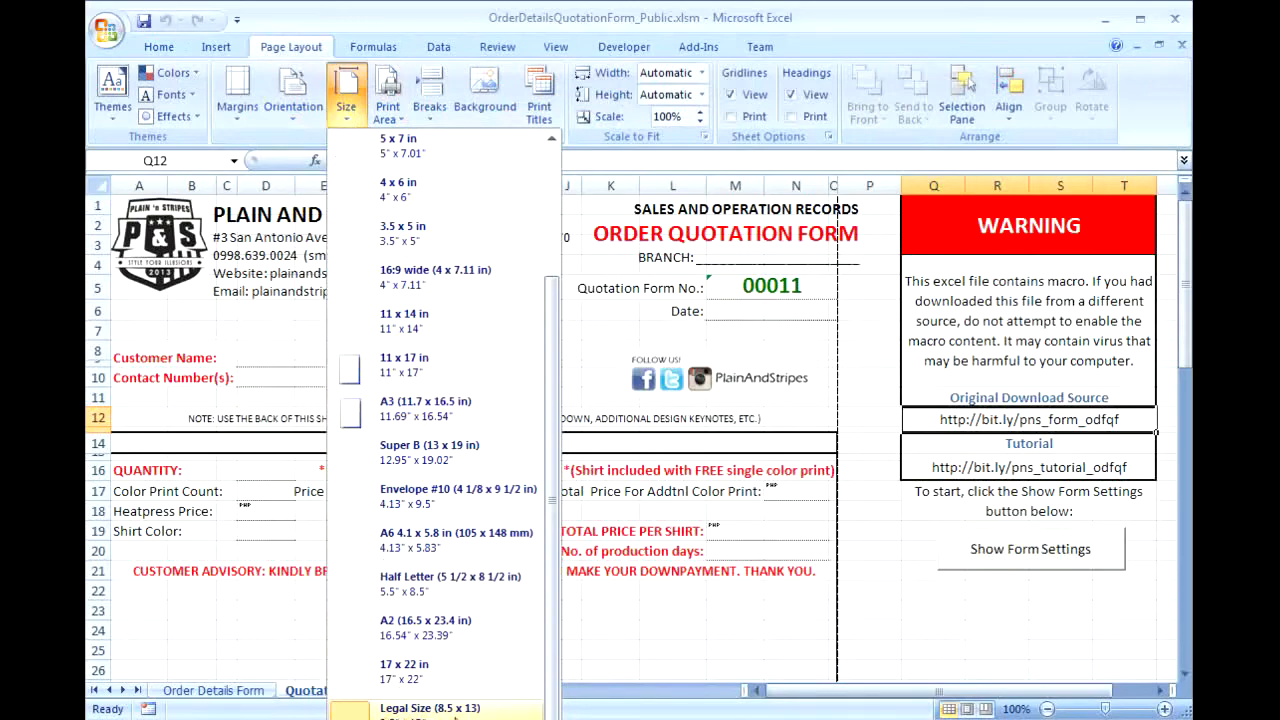
{"action": "left_click", "coordinate": [350, 708]}
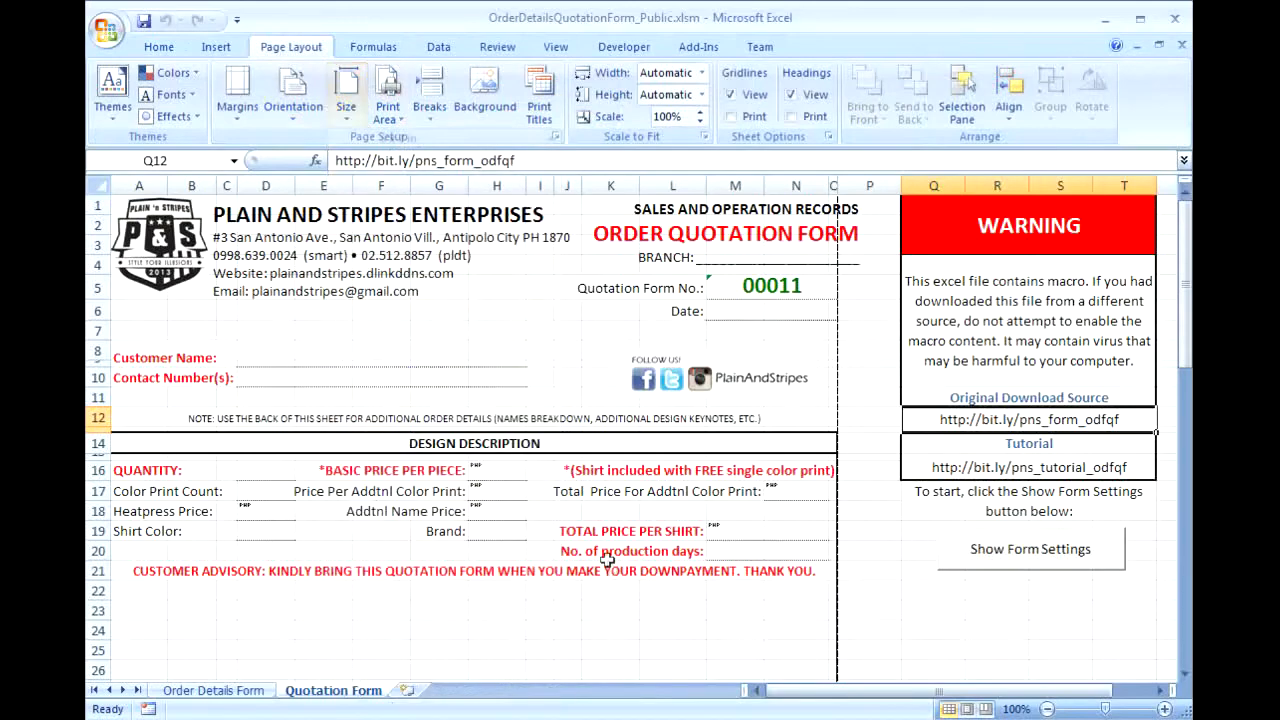
{"action": "scroll", "coordinate": [607, 560], "scroll_direction": "down", "scroll_amount": 8}
{"action": "scroll", "coordinate": [607, 560], "scroll_direction": "down", "scroll_amount": 5}
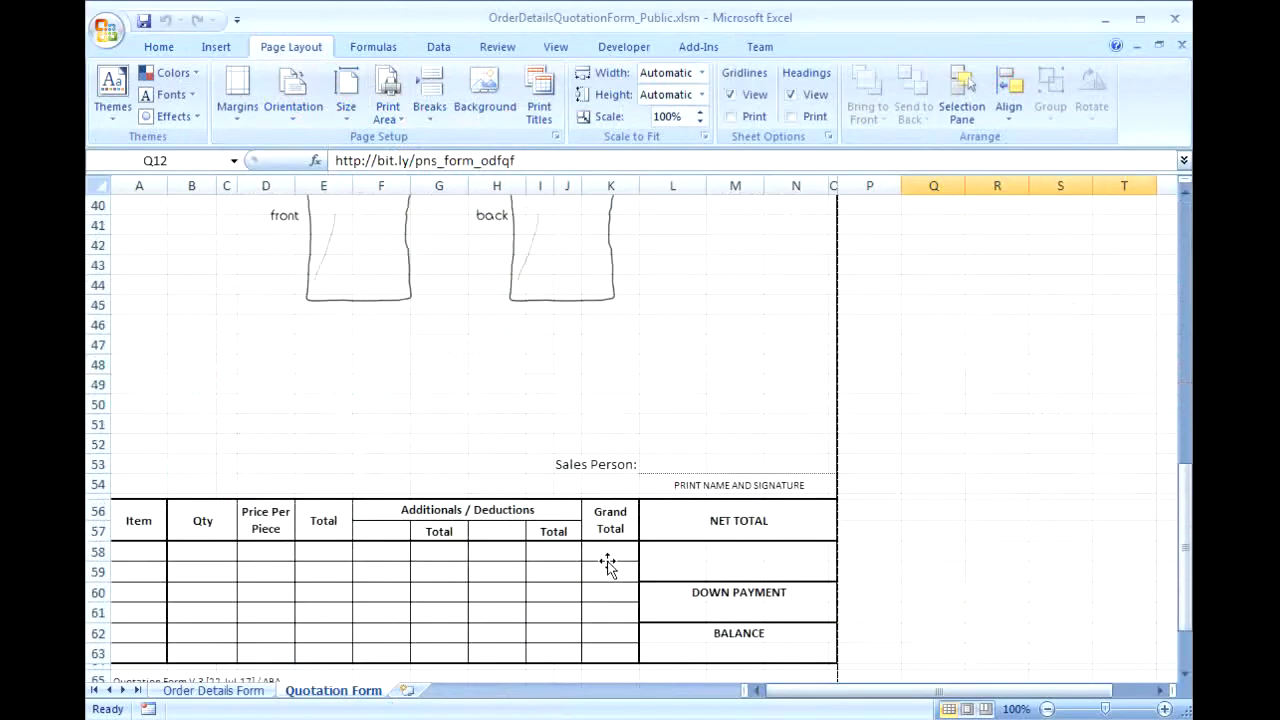
- Examine the Quotation Form's bottom print boundary and the list of available paper sizes, and close the list
{"action": "scroll", "coordinate": [635, 500], "scroll_direction": "down", "scroll_amount": 2}
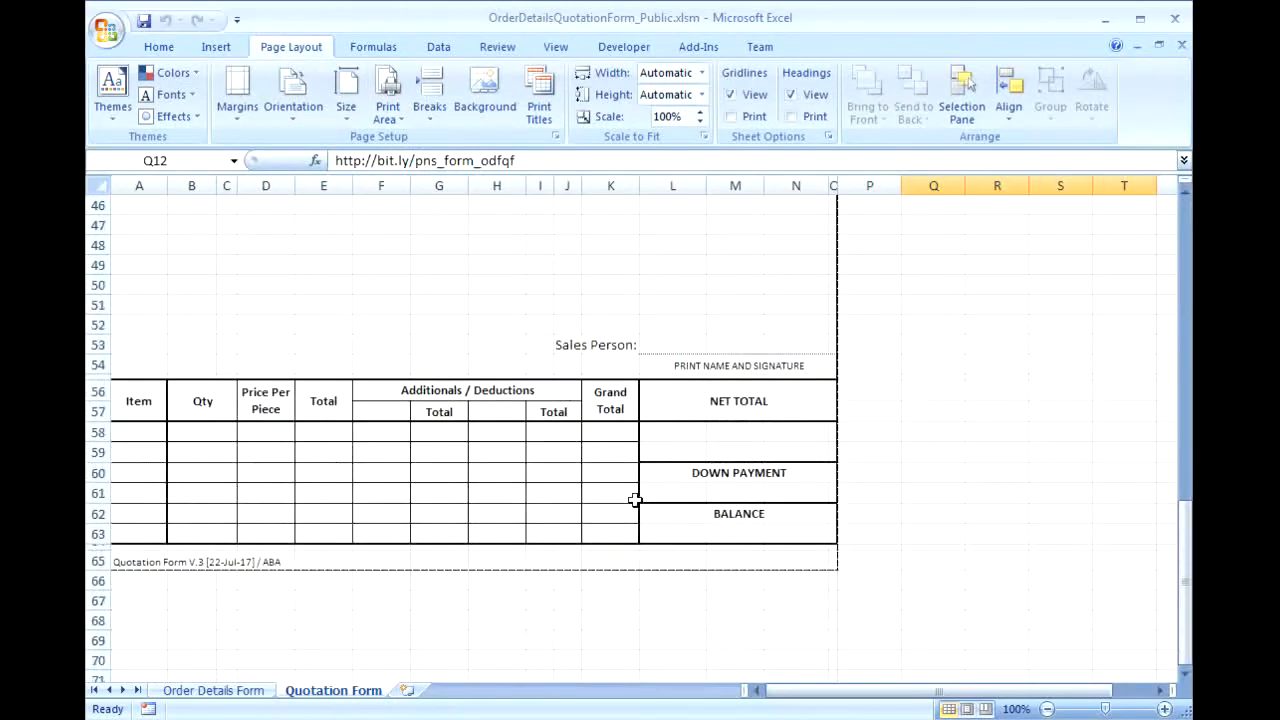
{"action": "scroll", "coordinate": [635, 500], "scroll_direction": "up", "scroll_amount": 15}
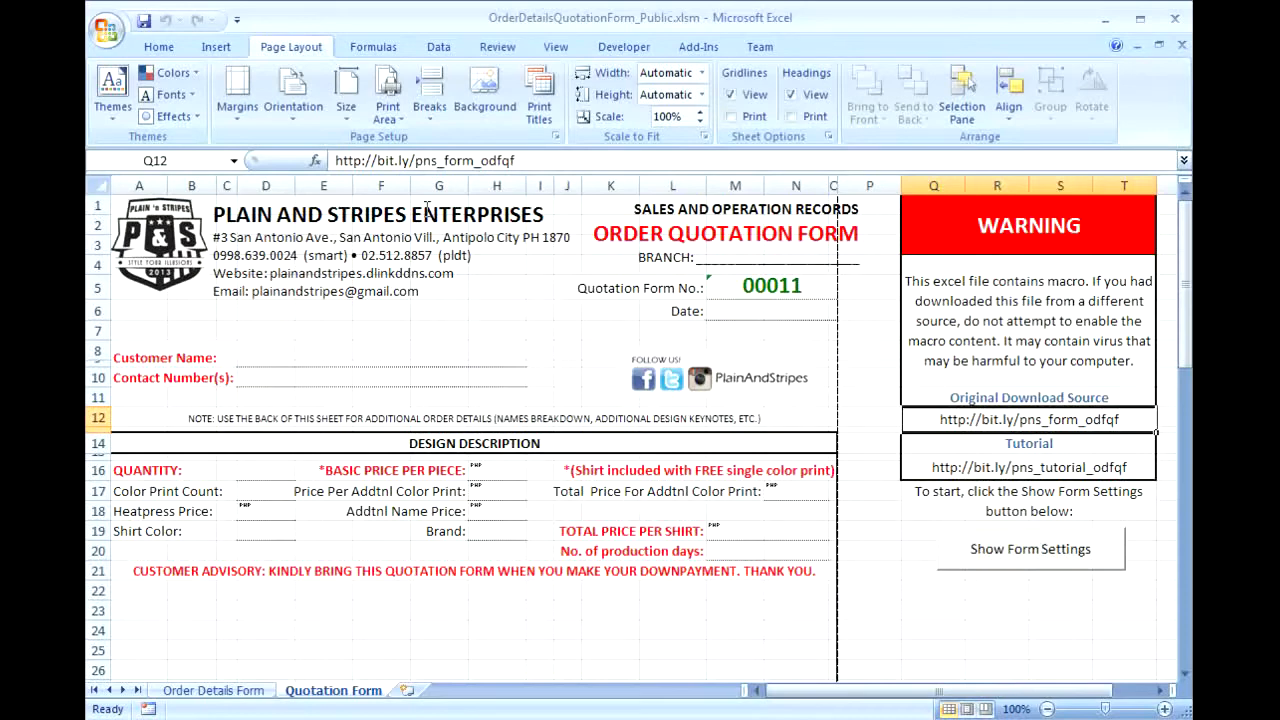
{"action": "left_click", "coordinate": [345, 113]}
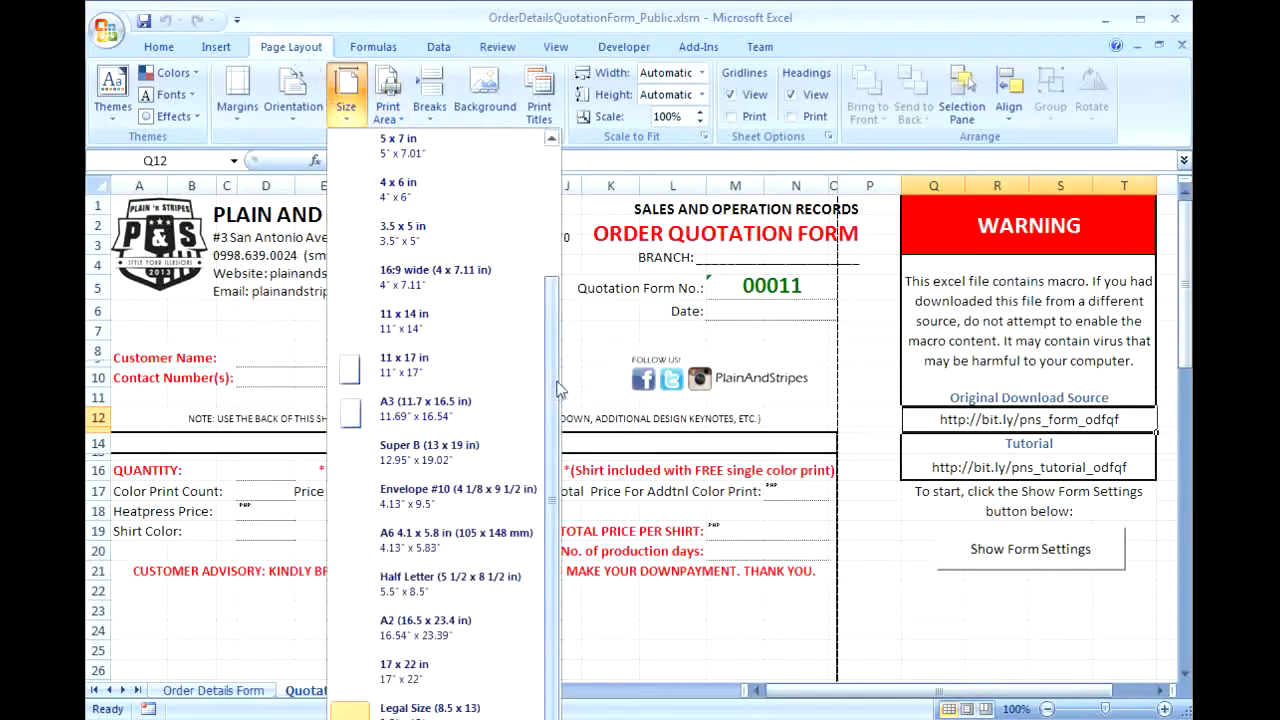
{"action": "left_click", "coordinate": [586, 382]}
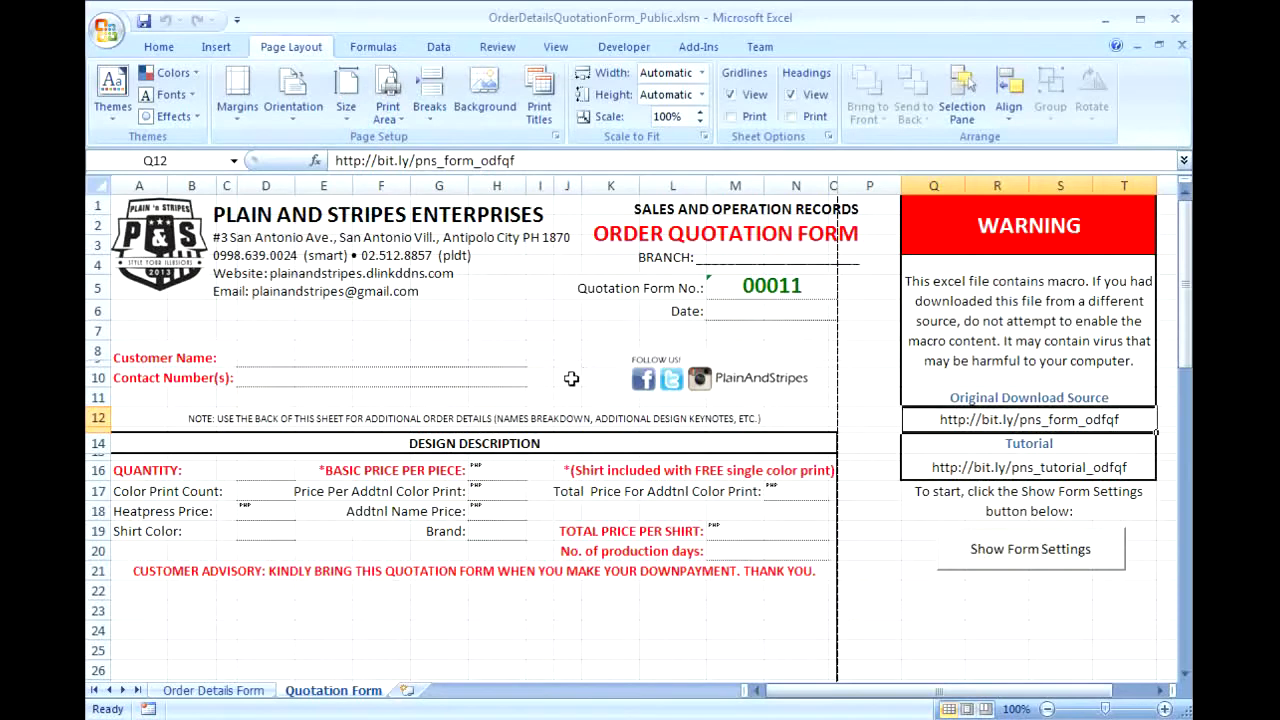
{"action": "left_click", "coordinate": [567, 378]}
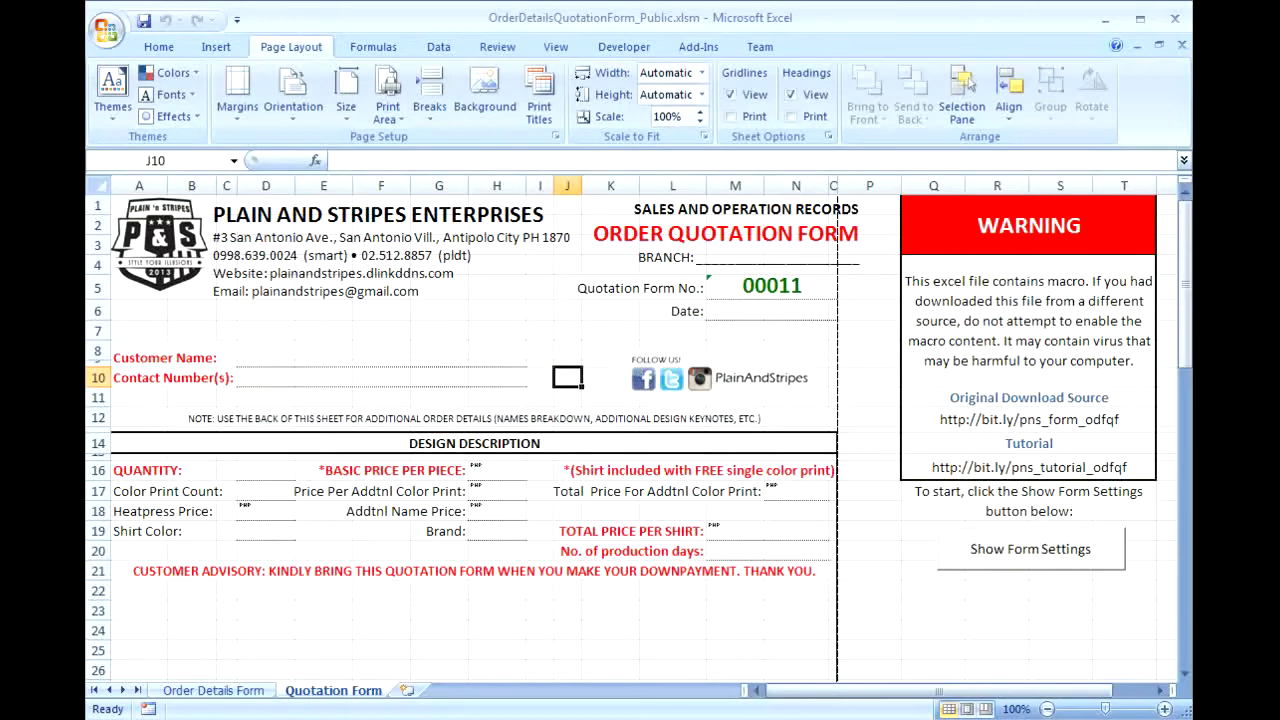
{"action": "left_click", "coordinate": [870, 323]}
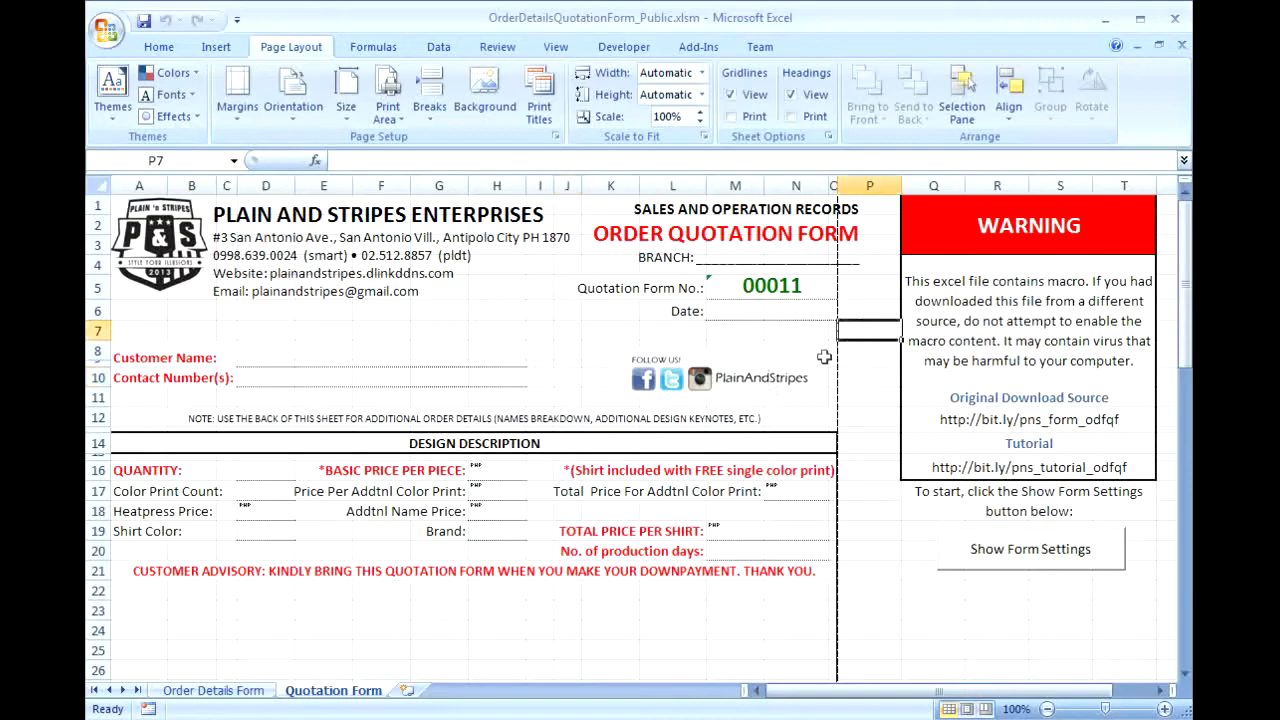
- Switch to the Order Details Form sheet and go through its customer name, address, contact number and email address fields
{"action": "left_click", "coordinate": [240, 692]}
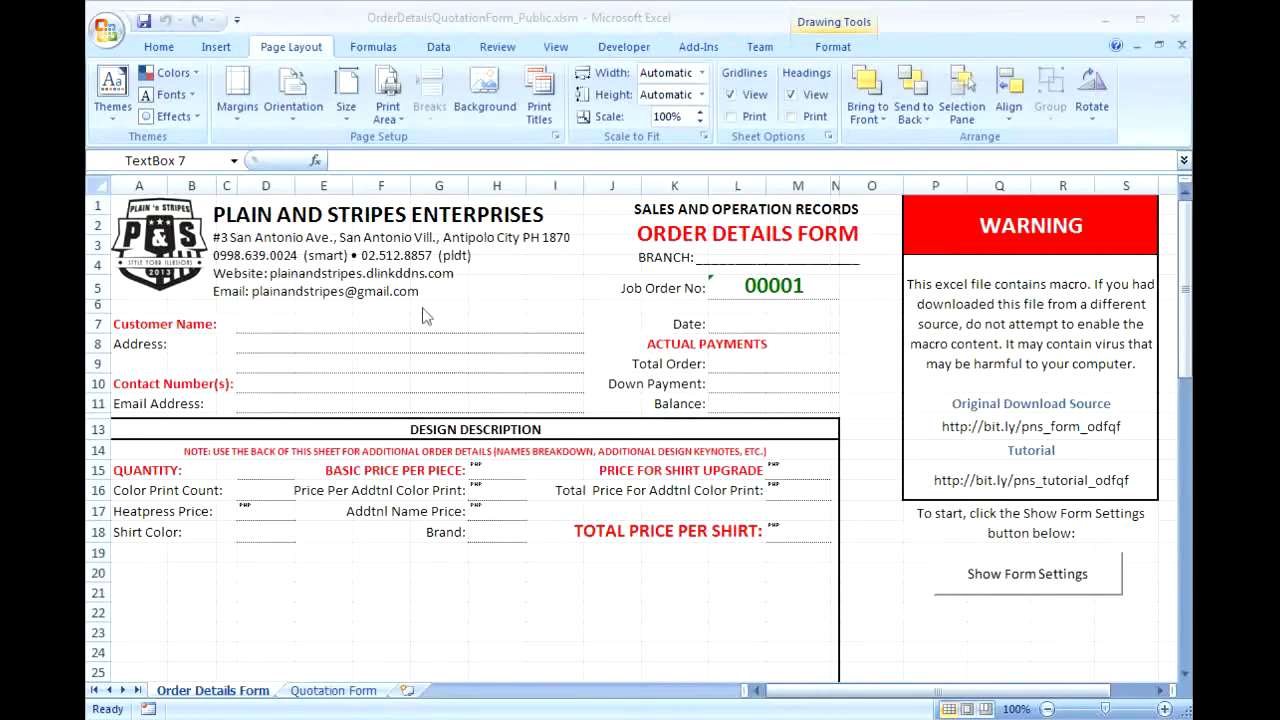
{"action": "left_click", "coordinate": [263, 321]}
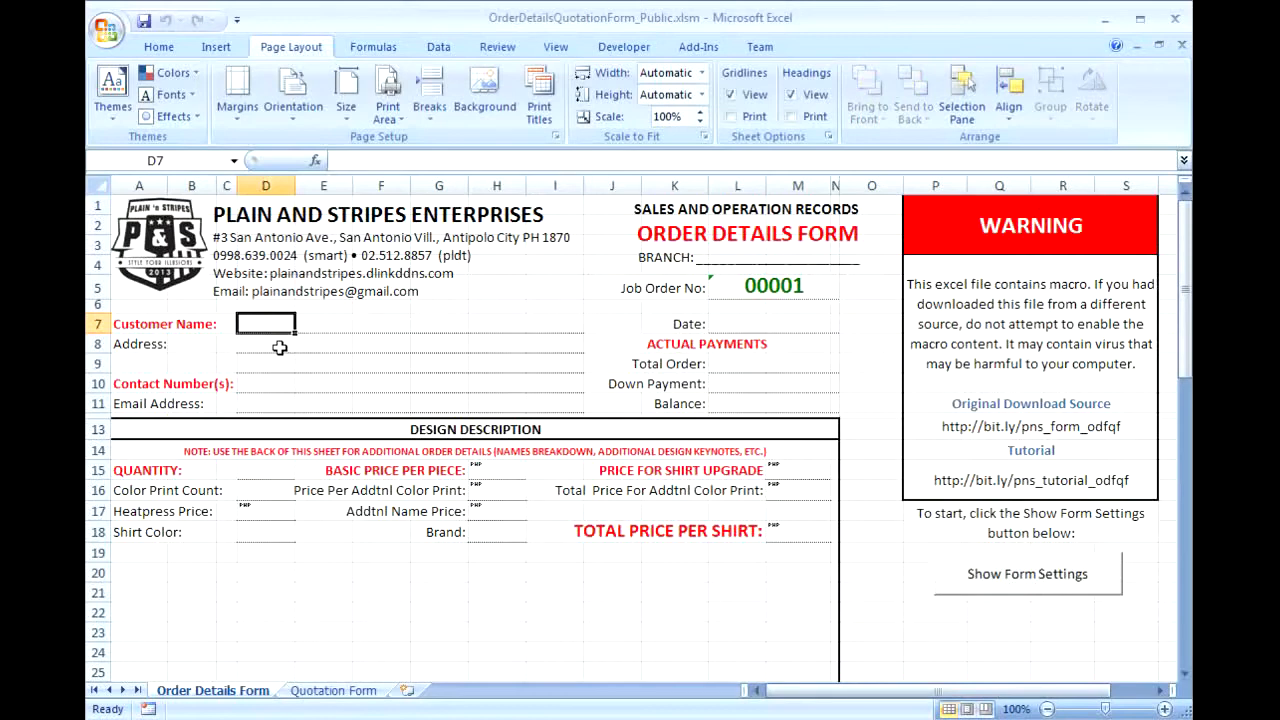
{"action": "left_click_drag", "start_coordinate": [270, 342], "coordinate": [541, 383]}
{"action": "left_click", "coordinate": [254, 382]}
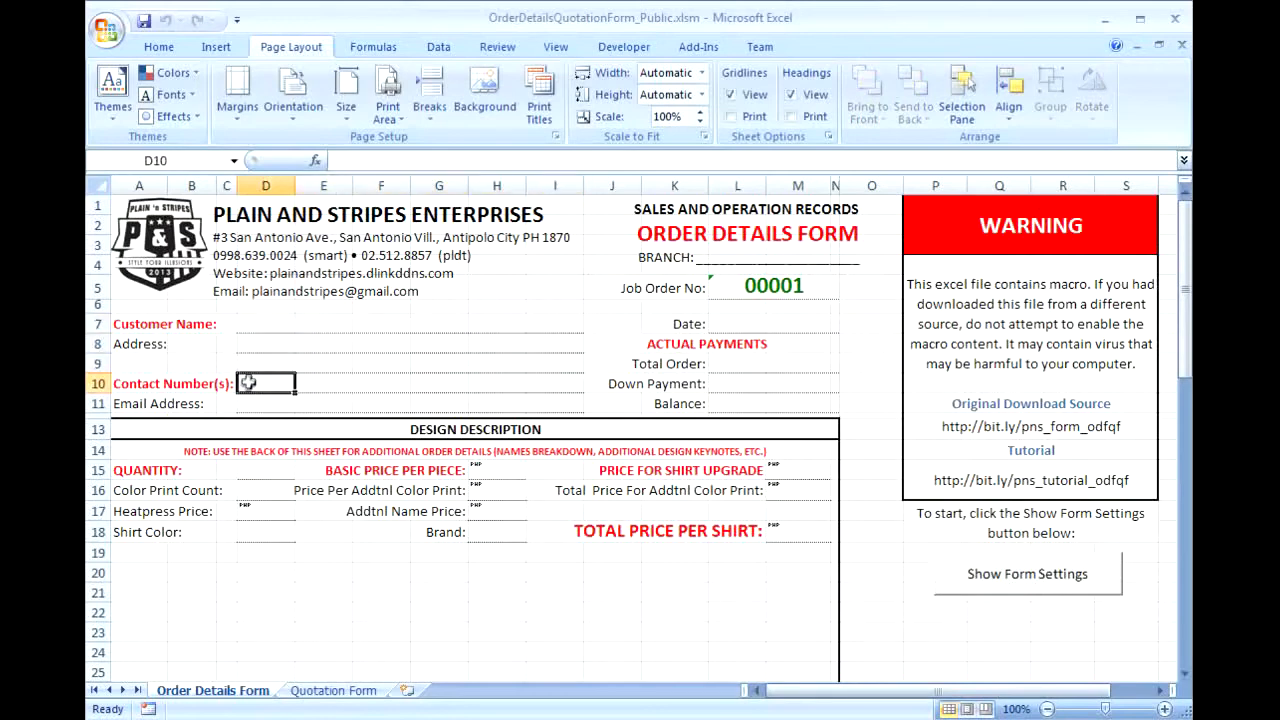
{"action": "left_click", "coordinate": [250, 402]}
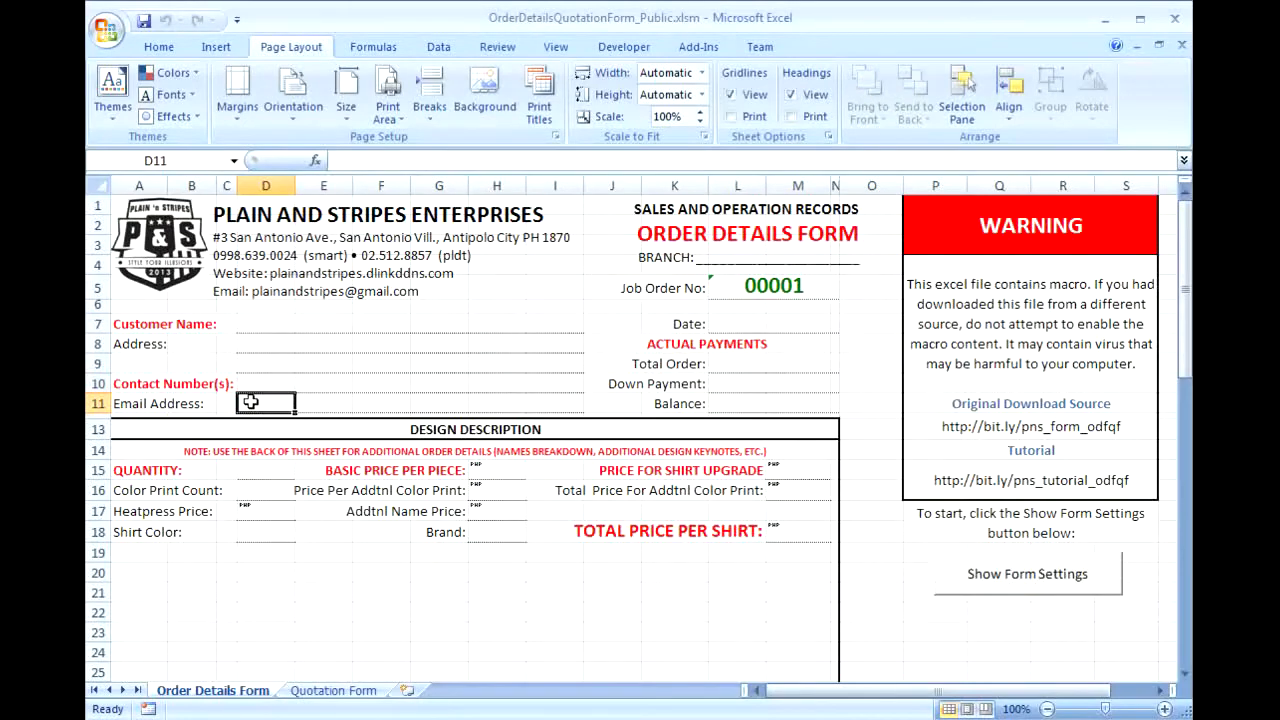
- Examine the Order Details Form's actual payments and design description sections, and compare them with the Quotation Form sheet
{"action": "scroll", "coordinate": [337, 408], "scroll_direction": "down", "scroll_amount": 2}
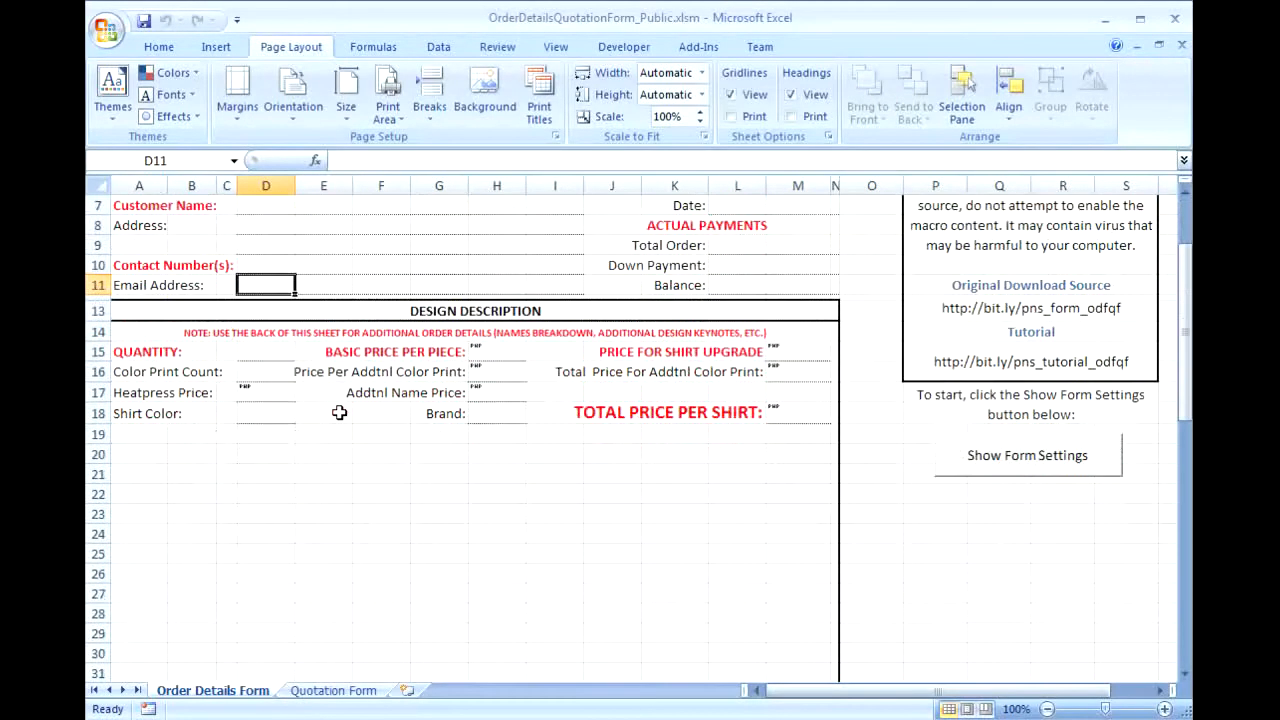
{"action": "scroll", "coordinate": [337, 408], "scroll_direction": "up", "scroll_amount": 2}
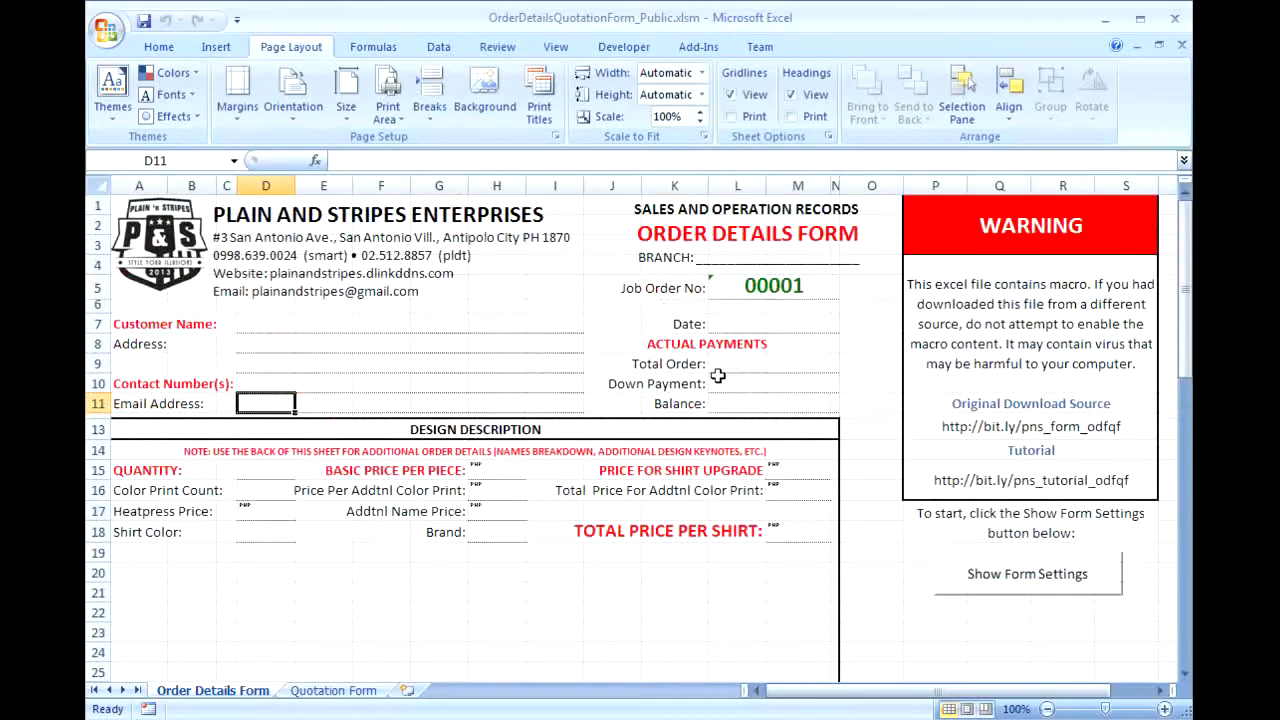
{"action": "scroll", "coordinate": [458, 406], "scroll_direction": "down", "scroll_amount": 2}
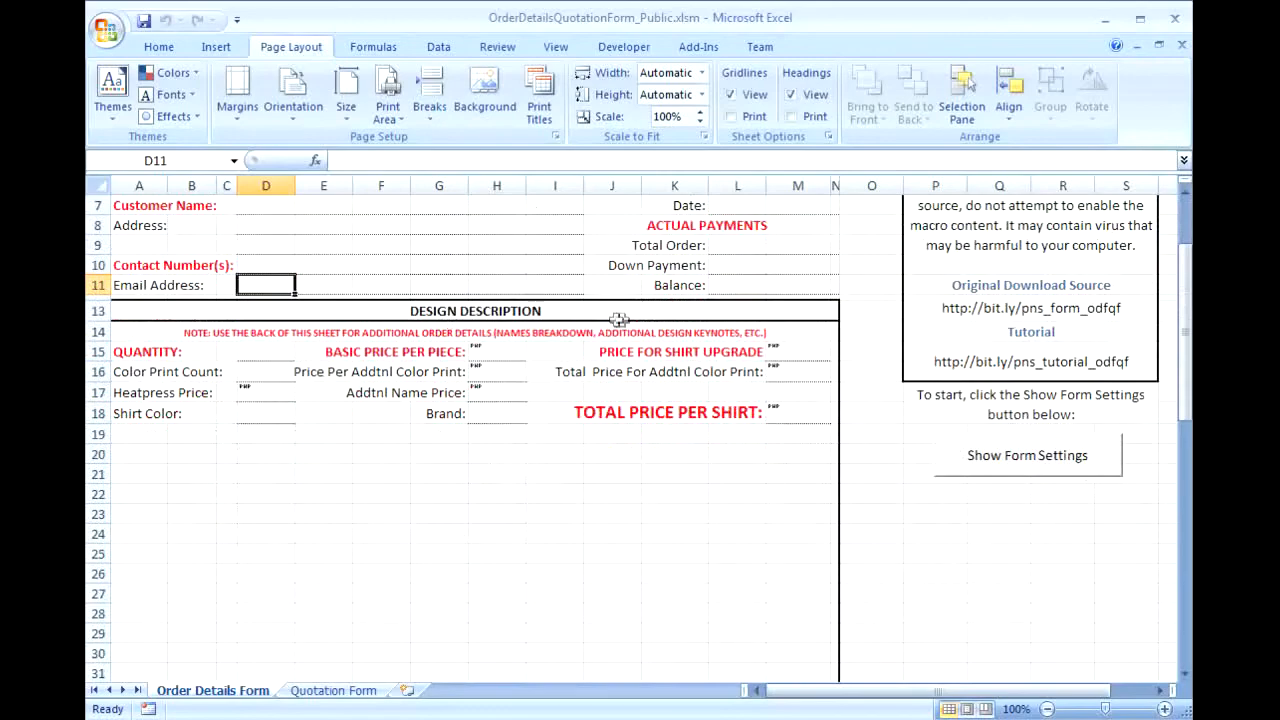
{"action": "scroll", "coordinate": [534, 351], "scroll_direction": "down", "scroll_amount": 2}
{"action": "scroll", "coordinate": [534, 351], "scroll_direction": "up", "scroll_amount": 2}
{"action": "left_click", "coordinate": [333, 690]}
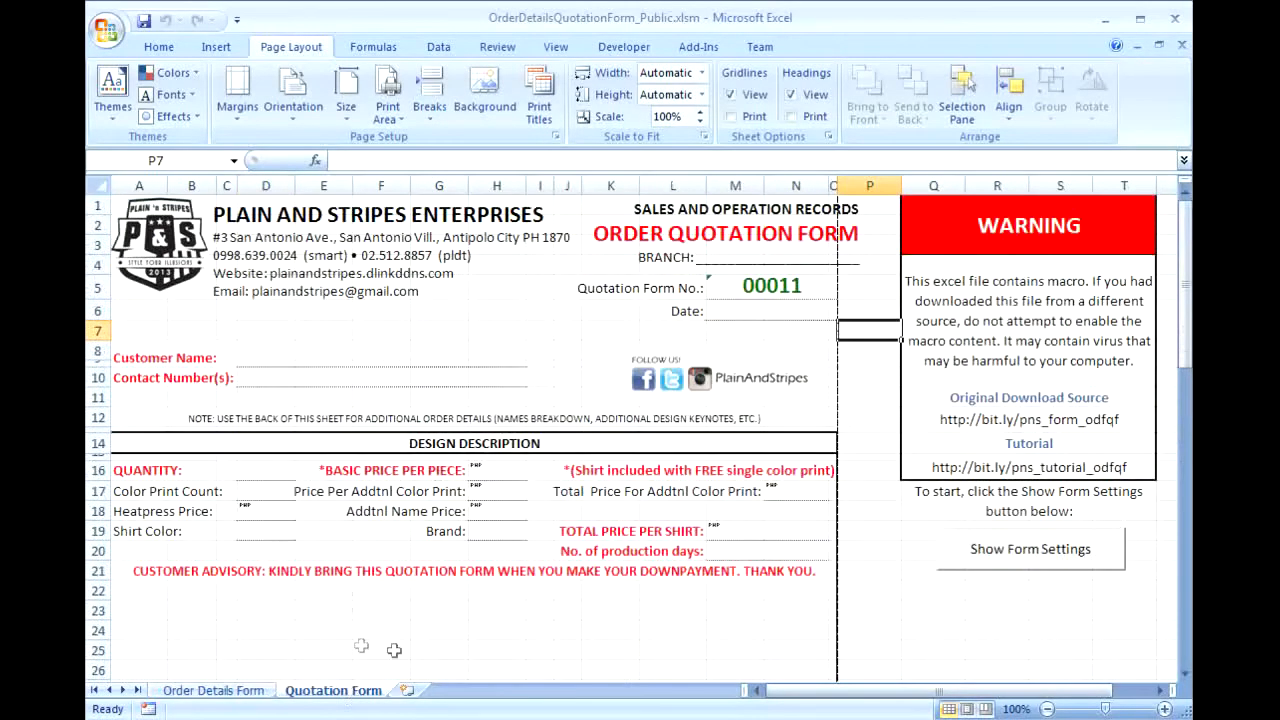
{"action": "left_click", "coordinate": [213, 690]}
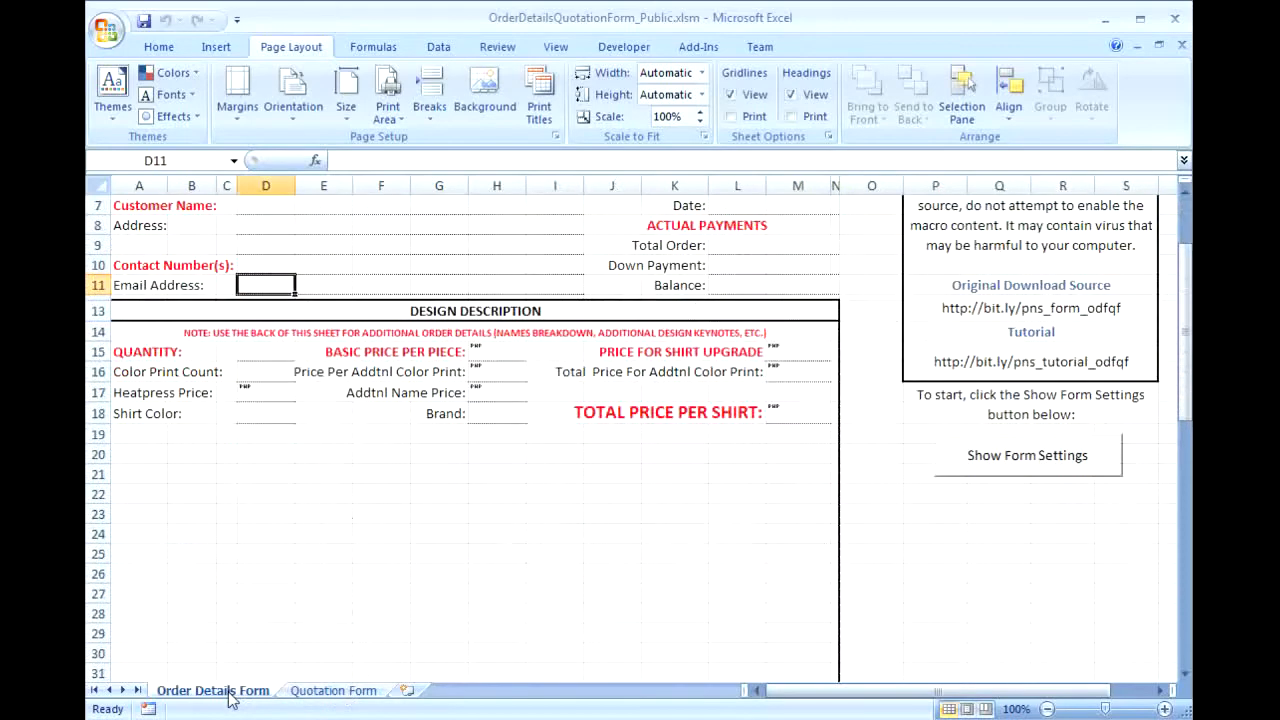
- Examine the additional name price field and the front and back shirt picture on the Order Details Form
{"action": "left_click", "coordinate": [469, 390]}
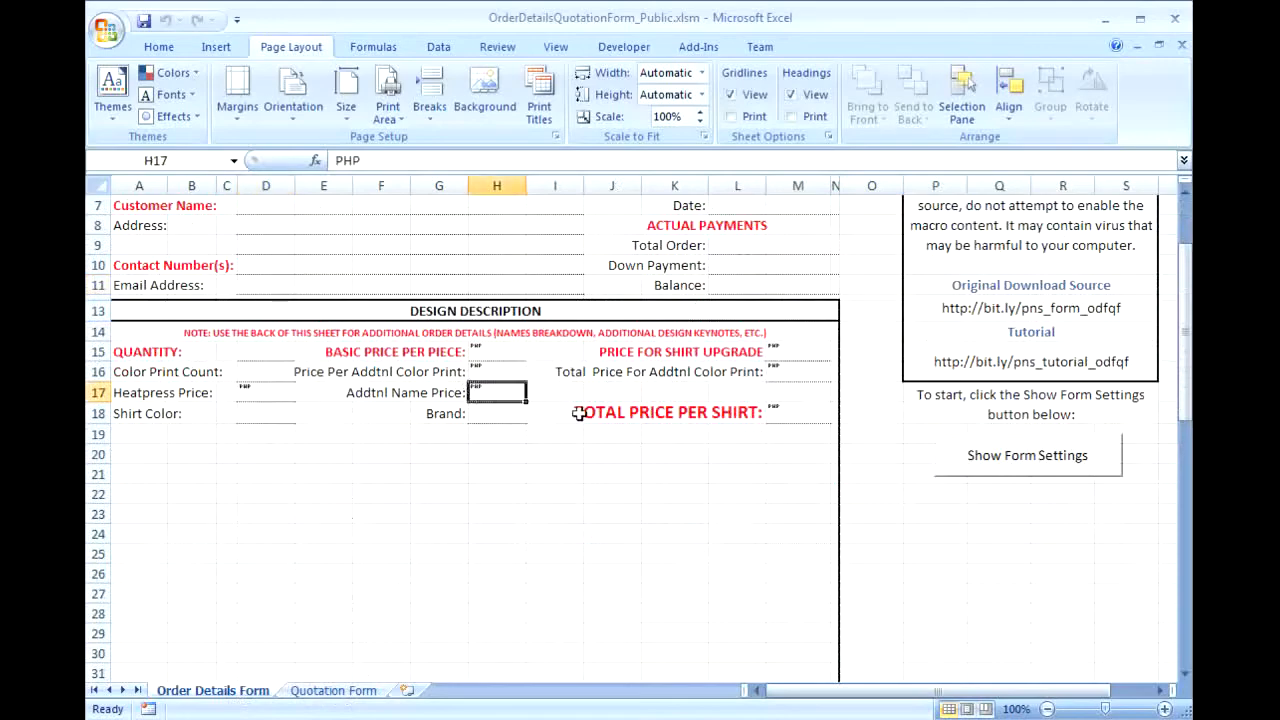
{"action": "scroll", "coordinate": [560, 440], "scroll_direction": "down", "scroll_amount": 6}
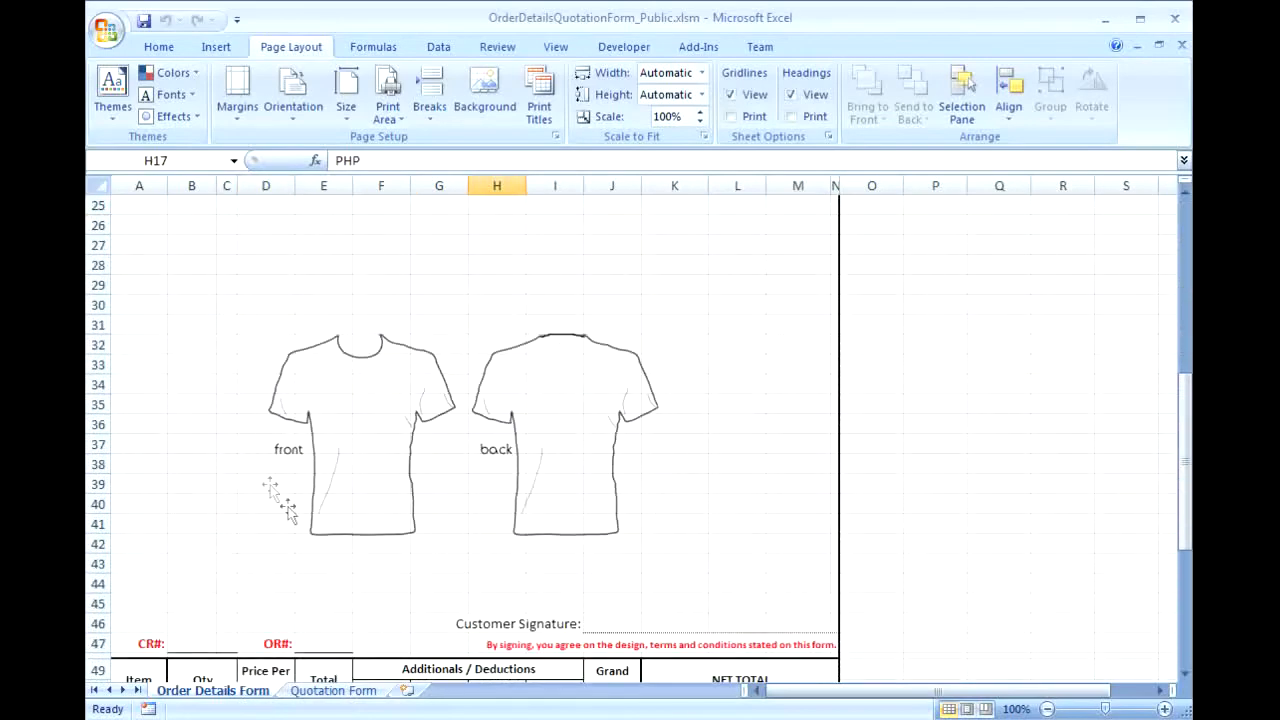
{"action": "left_click", "coordinate": [652, 396]}
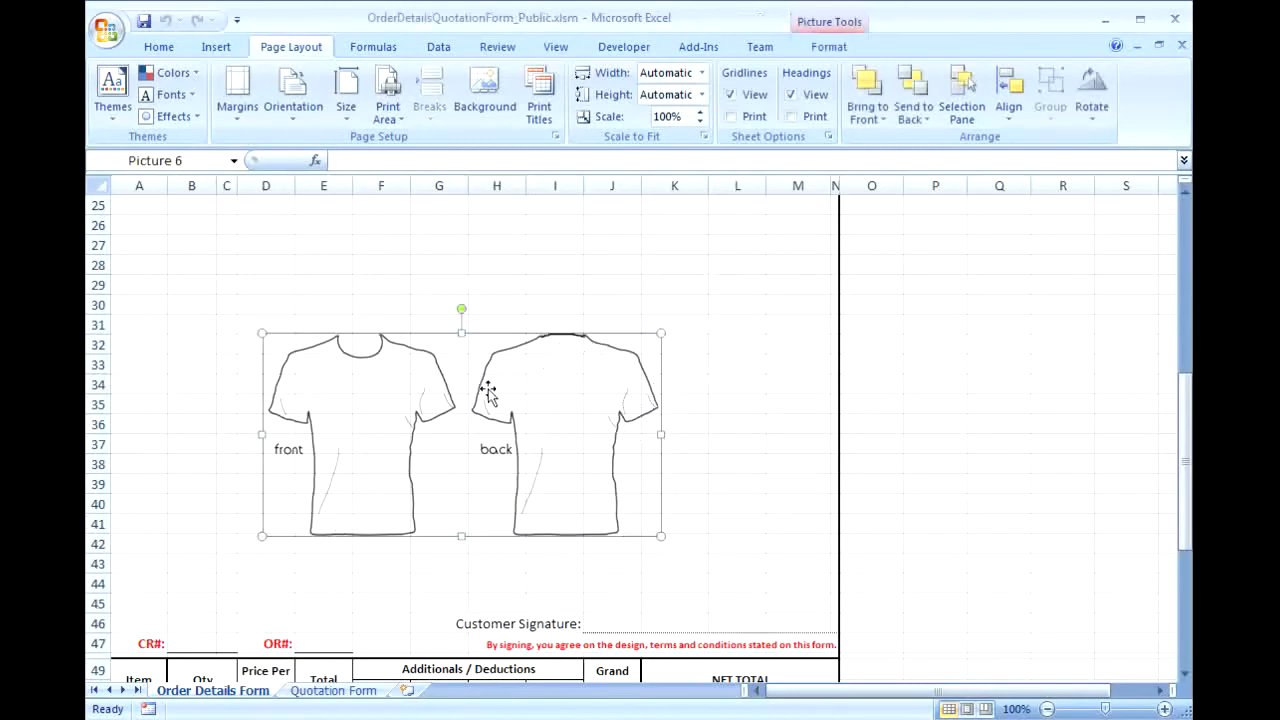
{"action": "scroll", "coordinate": [488, 393], "scroll_direction": "up", "scroll_amount": 1}
{"action": "scroll", "coordinate": [488, 393], "scroll_direction": "down", "scroll_amount": 3}
{"action": "scroll", "coordinate": [488, 393], "scroll_direction": "up", "scroll_amount": 6}
{"action": "scroll", "coordinate": [488, 390], "scroll_direction": "up", "scroll_amount": 4}
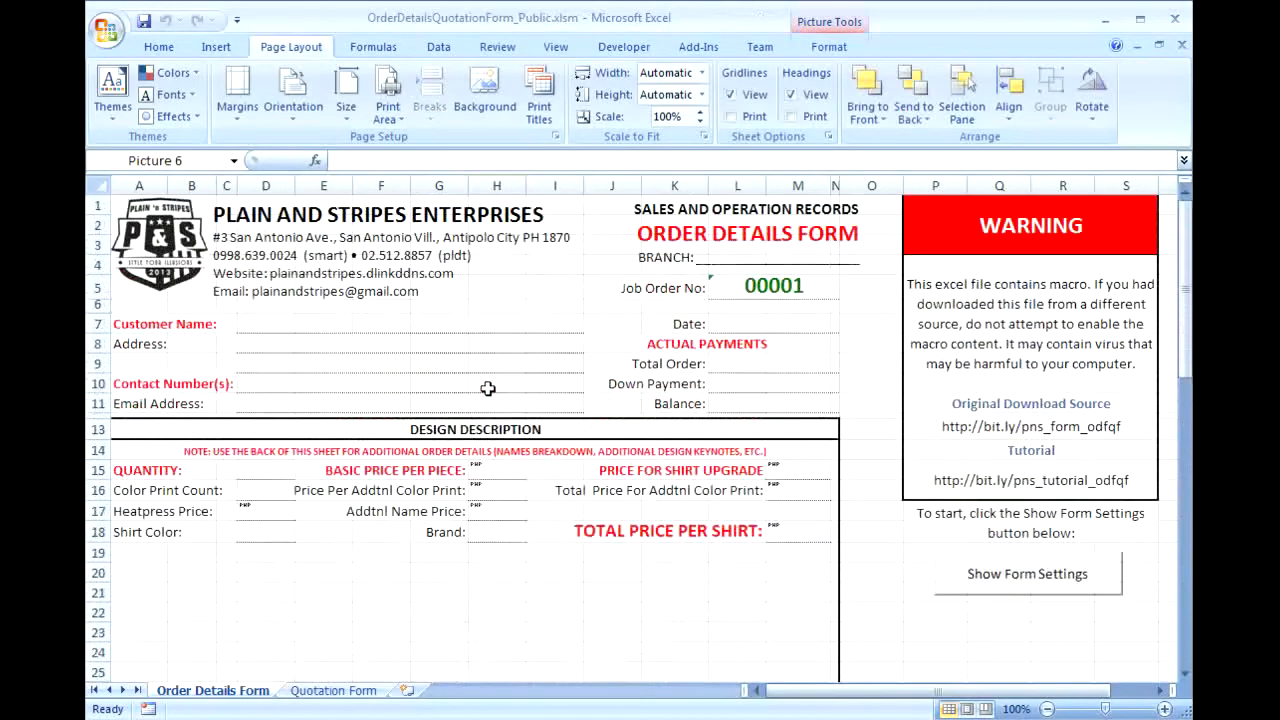
- Examine the CR#, OR# and Customer Signature fields below the shirt picture on the Order Details Form
{"action": "scroll", "coordinate": [488, 388], "scroll_direction": "down", "scroll_amount": 10}
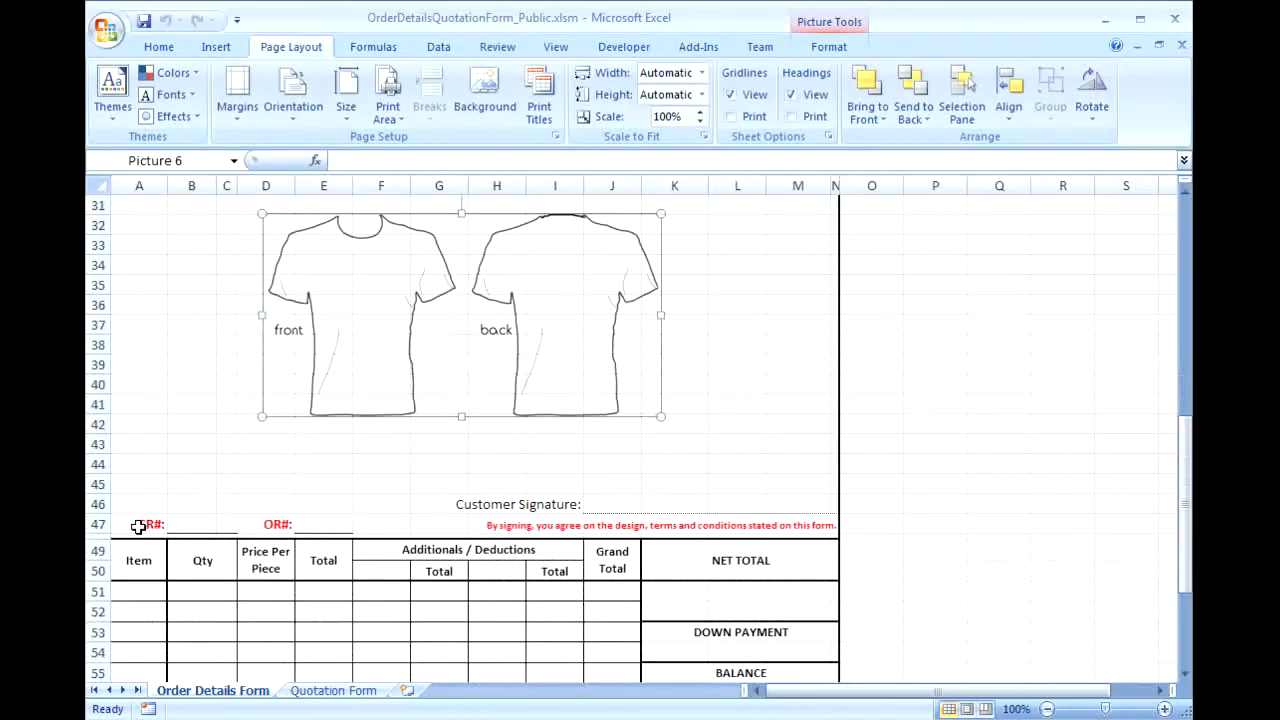
{"action": "left_click", "coordinate": [262, 528]}
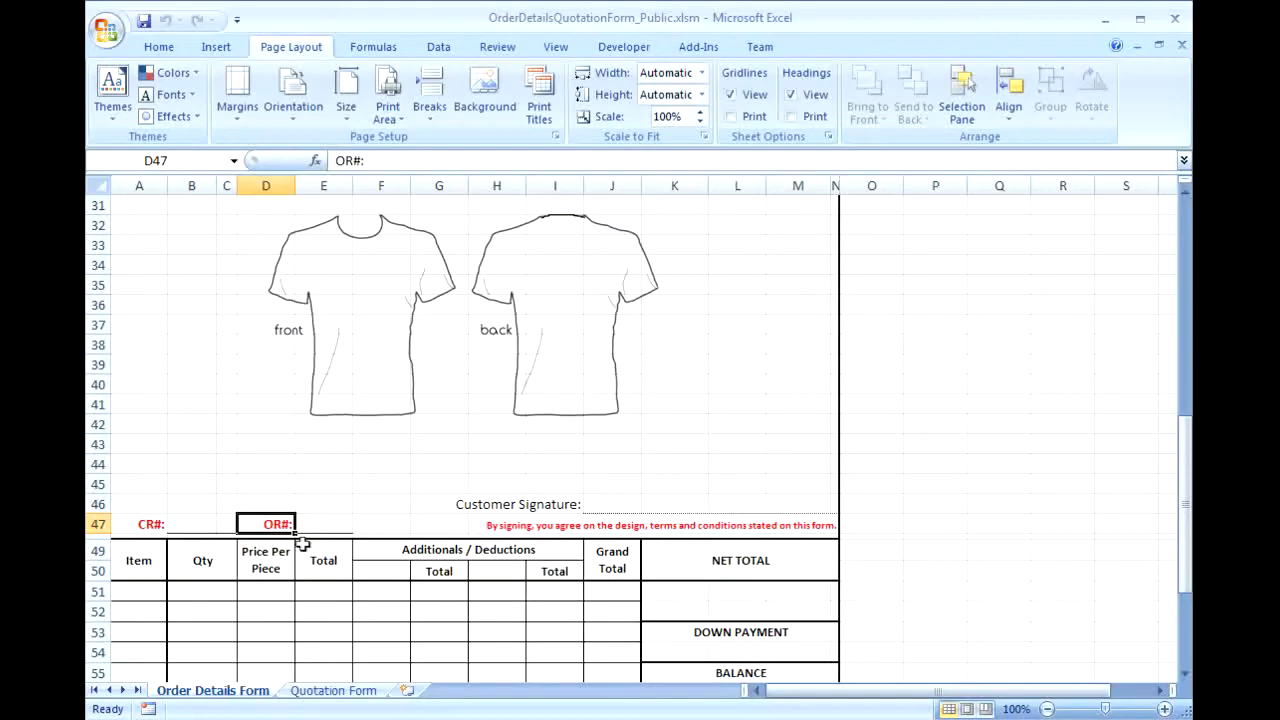
{"action": "left_click", "coordinate": [213, 526]}
{"action": "left_click_drag", "start_coordinate": [215, 526], "coordinate": [229, 529]}
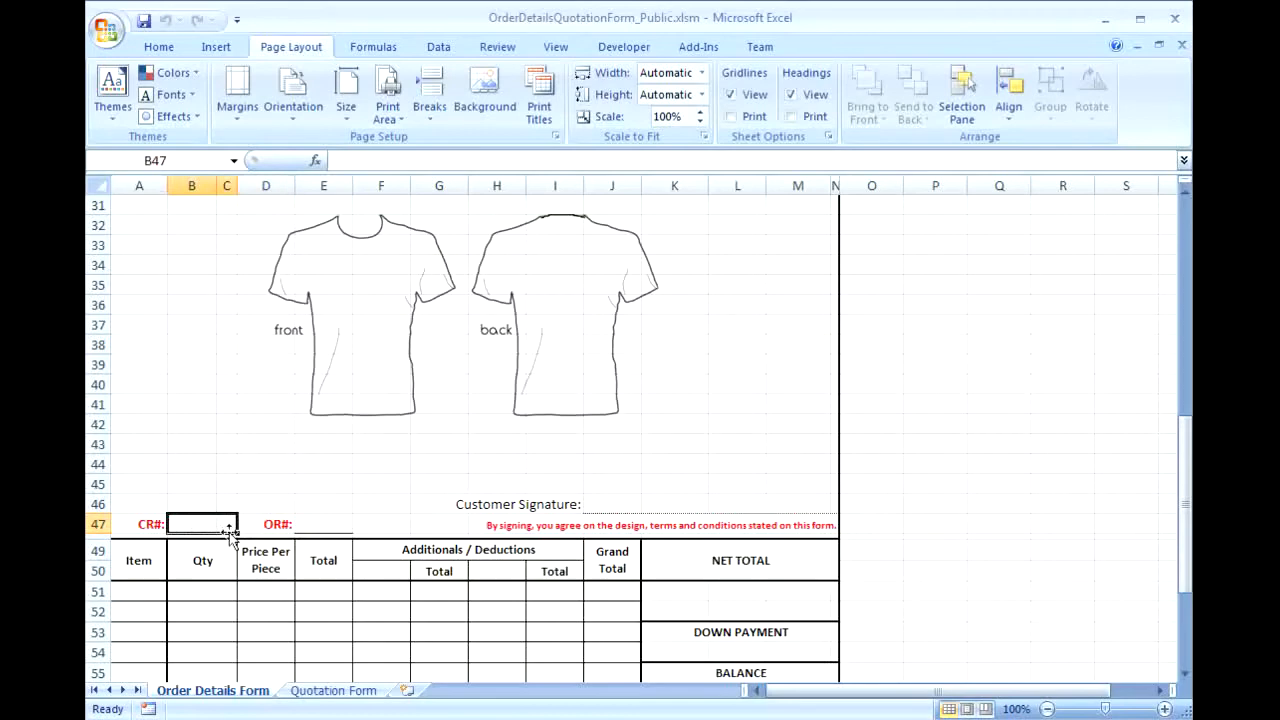
{"action": "scroll", "coordinate": [229, 530], "scroll_direction": "down", "scroll_amount": 2}
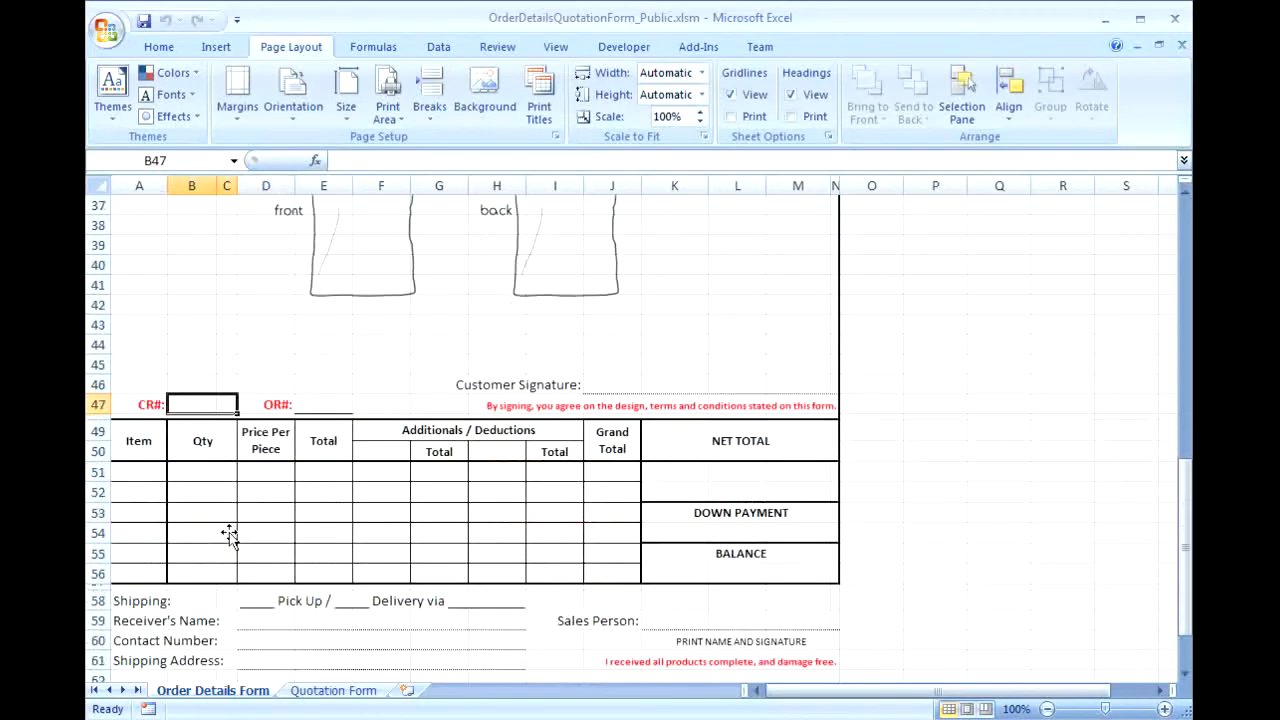
{"action": "left_click", "coordinate": [618, 386]}
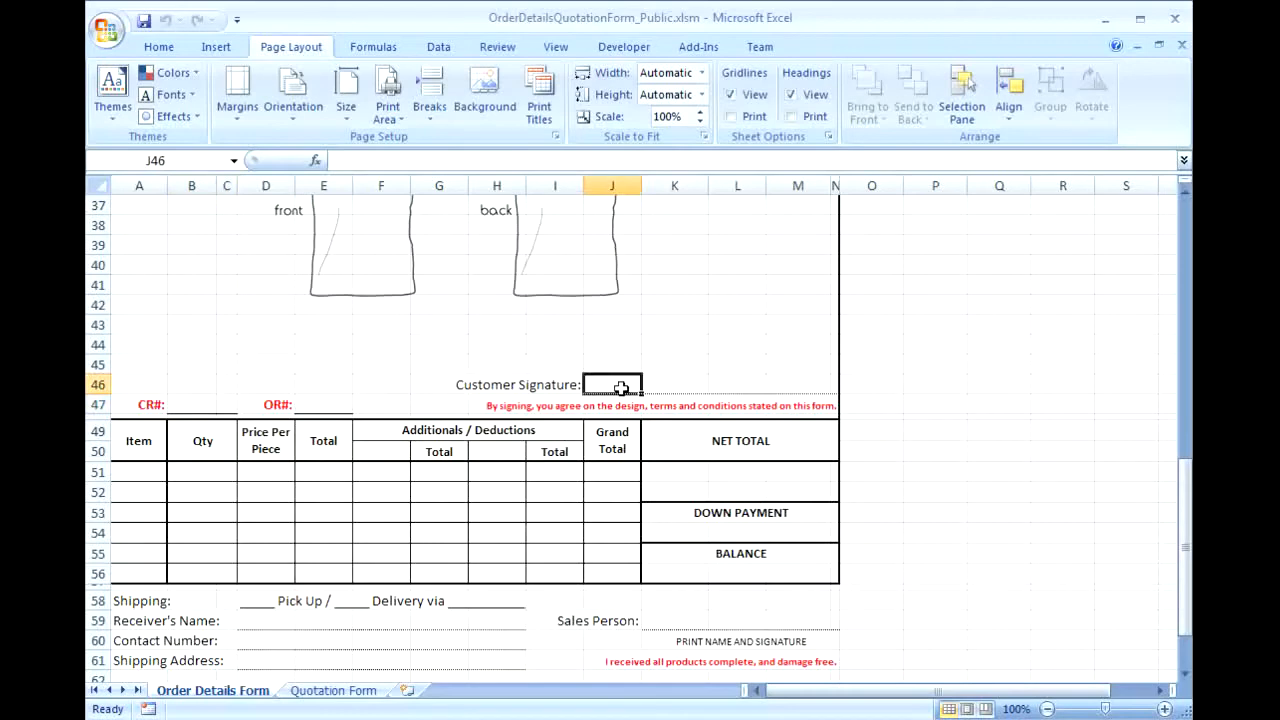
{"action": "scroll", "coordinate": [621, 386], "scroll_direction": "up", "scroll_amount": 4}
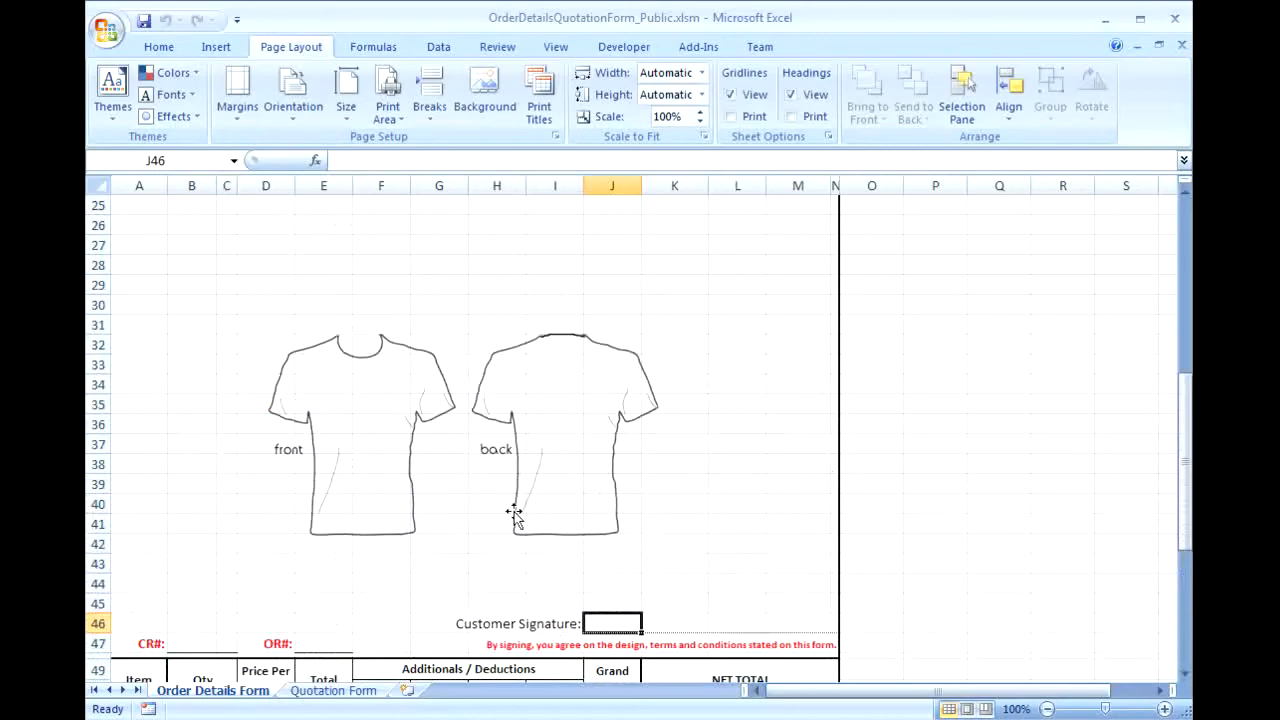
{"action": "scroll", "coordinate": [511, 511], "scroll_direction": "down", "scroll_amount": 3}
{"action": "scroll", "coordinate": [513, 511], "scroll_direction": "up", "scroll_amount": 3}
{"action": "scroll", "coordinate": [584, 424], "scroll_direction": "down", "scroll_amount": 4}
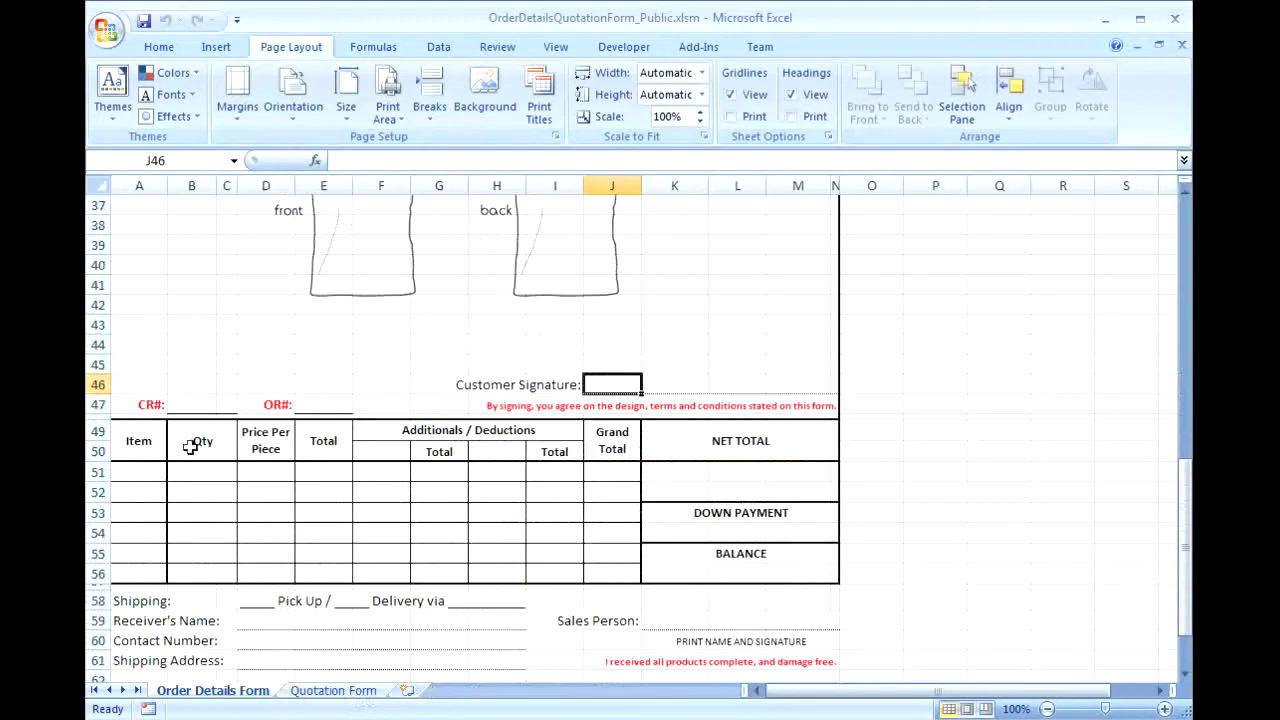
- Compare the bottom of the Quotation Form with the Order Details Form, and return to the Order Details Form's header
{"action": "left_click", "coordinate": [336, 691]}
{"action": "scroll", "coordinate": [401, 598], "scroll_direction": "down", "scroll_amount": 13}
{"action": "scroll", "coordinate": [402, 597], "scroll_direction": "down", "scroll_amount": 3}
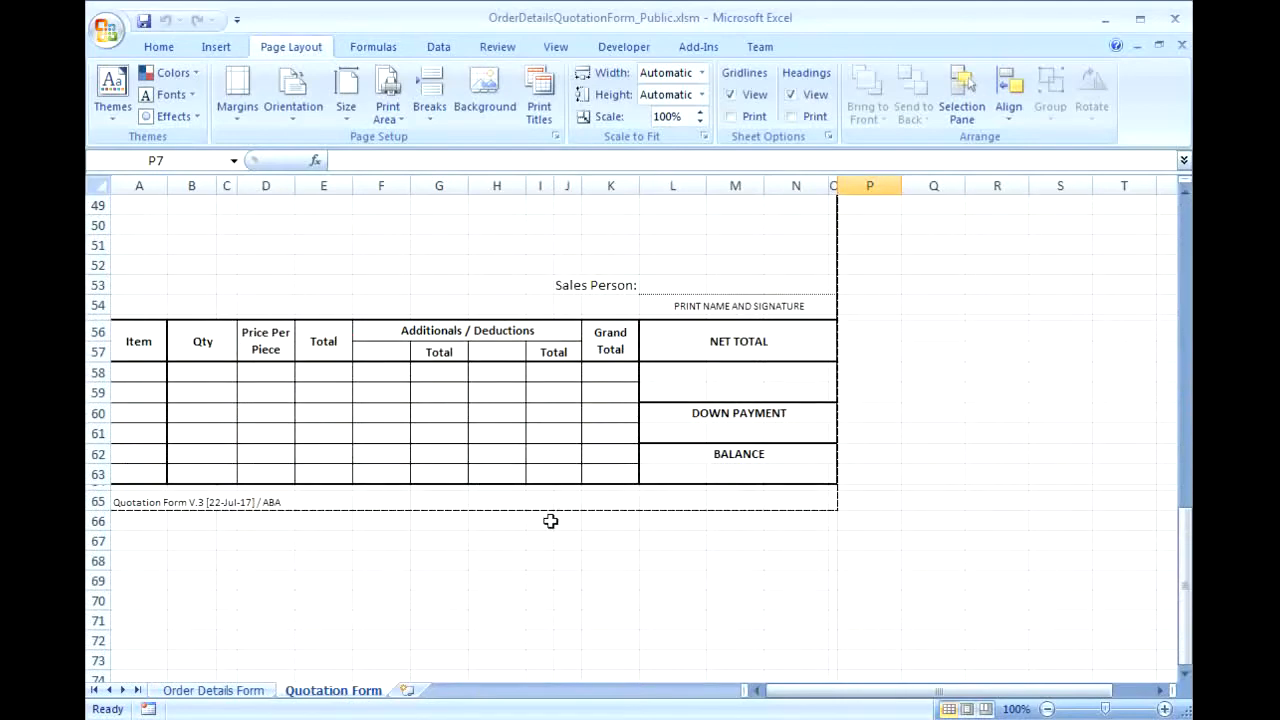
{"action": "left_click", "coordinate": [213, 691]}
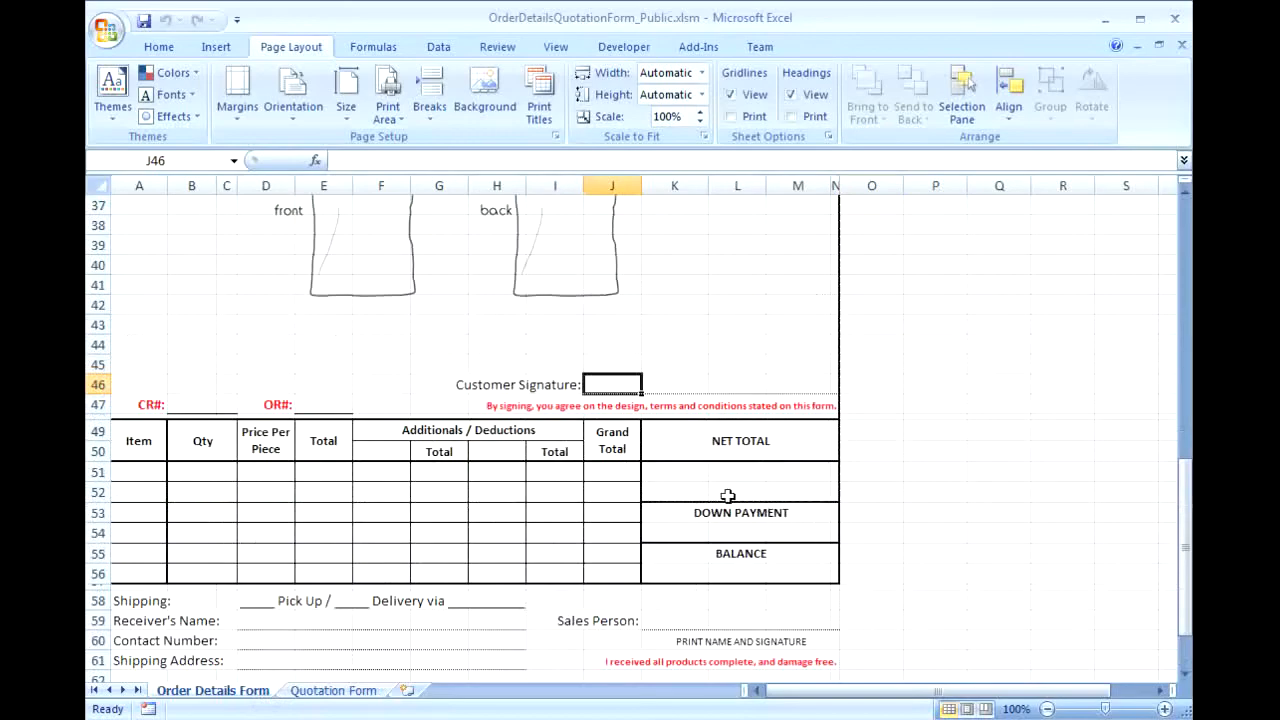
{"action": "scroll", "coordinate": [727, 496], "scroll_direction": "up", "scroll_amount": 10}
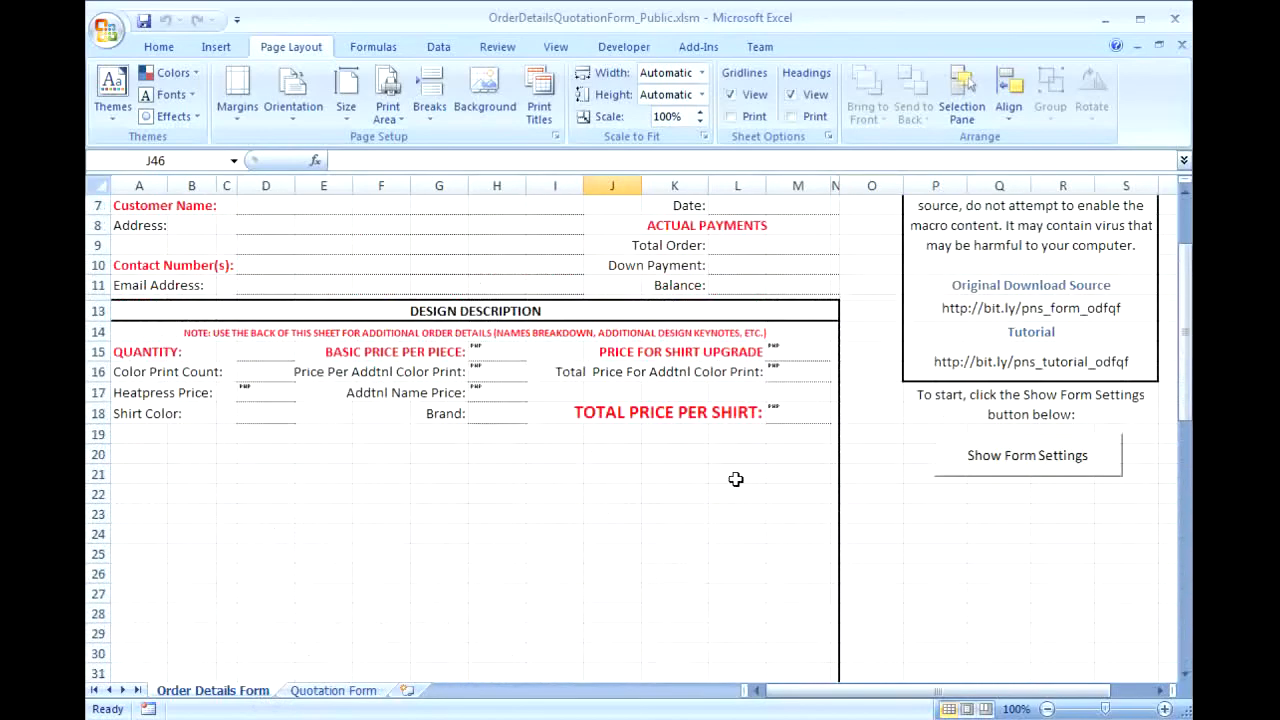
{"action": "scroll", "coordinate": [727, 496], "scroll_direction": "up", "scroll_amount": 2}
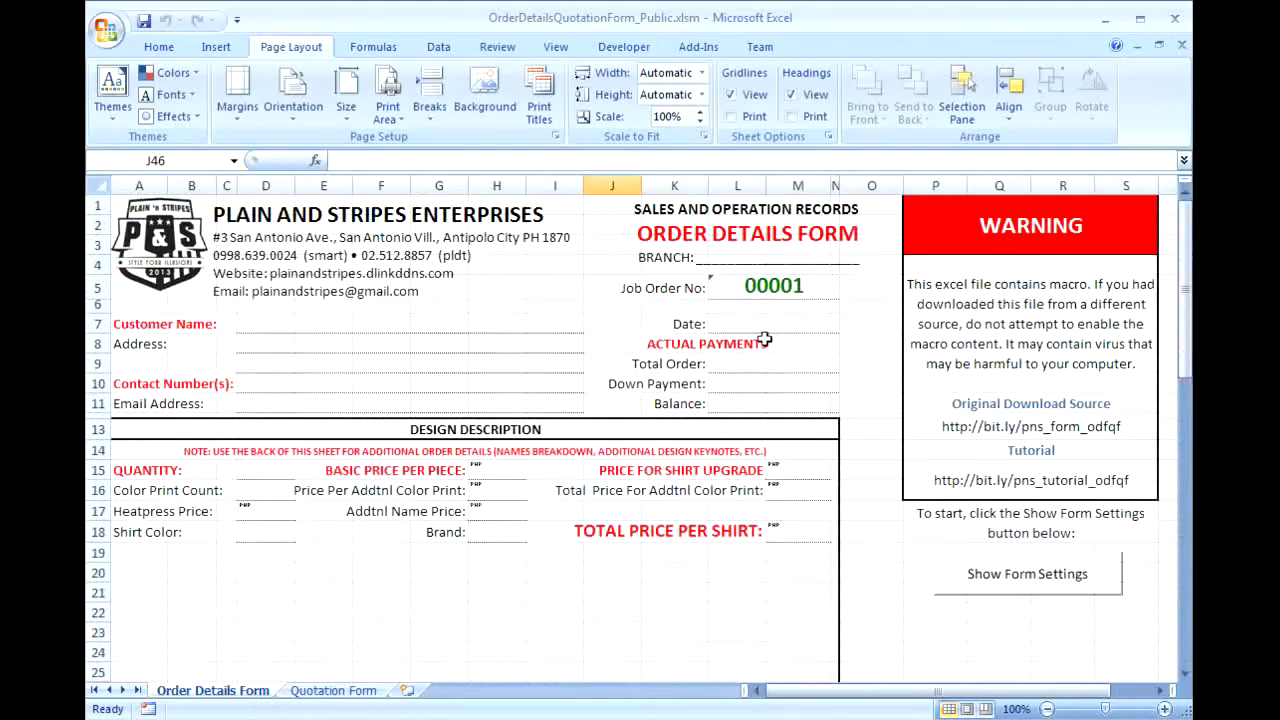
- Review the Order Details Form from its header to the claim fields, and select the Shipping line's pick up and delivery cell
{"action": "scroll", "coordinate": [686, 522], "scroll_direction": "down", "scroll_amount": 8}
{"action": "scroll", "coordinate": [686, 522], "scroll_direction": "down", "scroll_amount": 6}
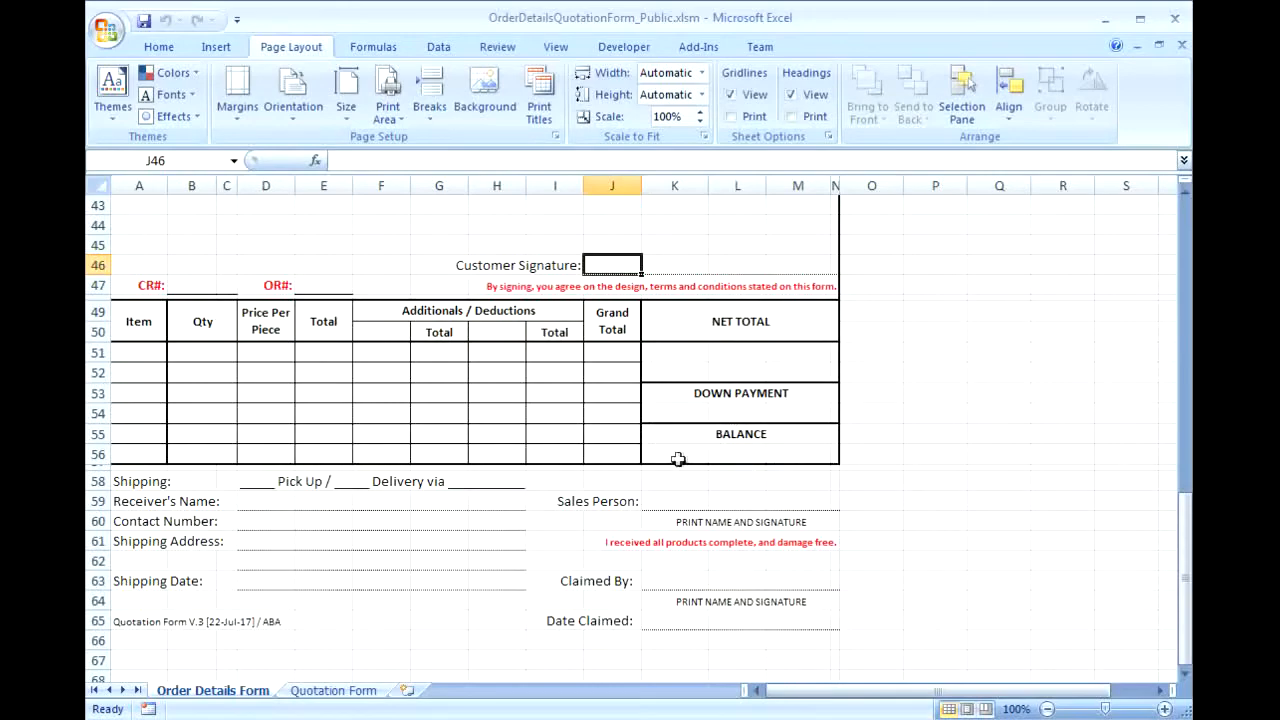
{"action": "scroll", "coordinate": [791, 441], "scroll_direction": "up", "scroll_amount": 12}
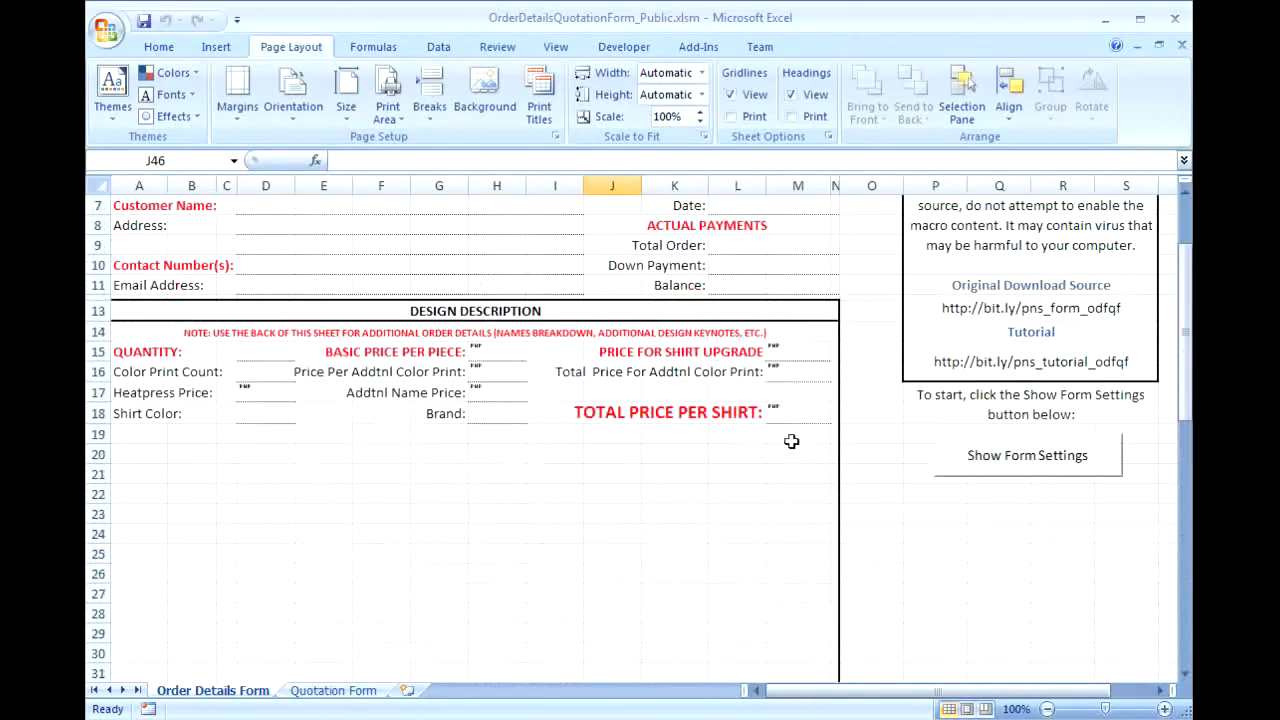
{"action": "scroll", "coordinate": [791, 441], "scroll_direction": "up", "scroll_amount": 2}
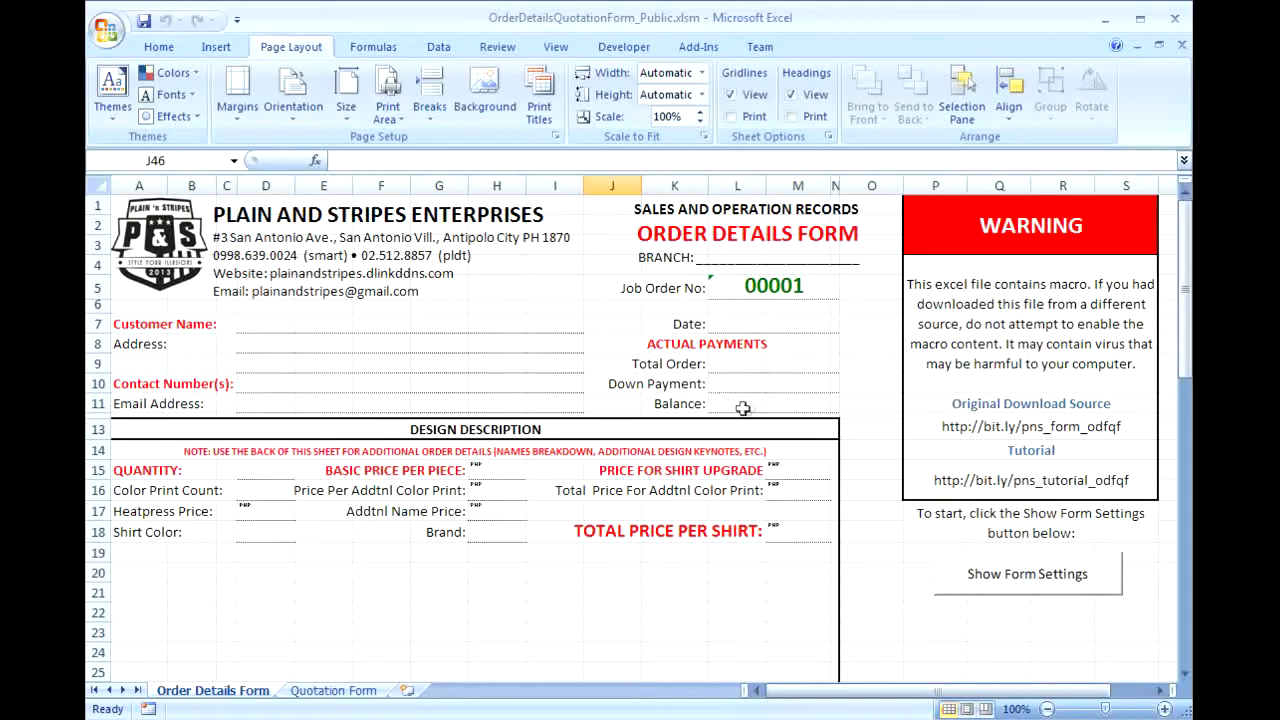
{"action": "scroll", "coordinate": [774, 408], "scroll_direction": "down", "scroll_amount": 14}
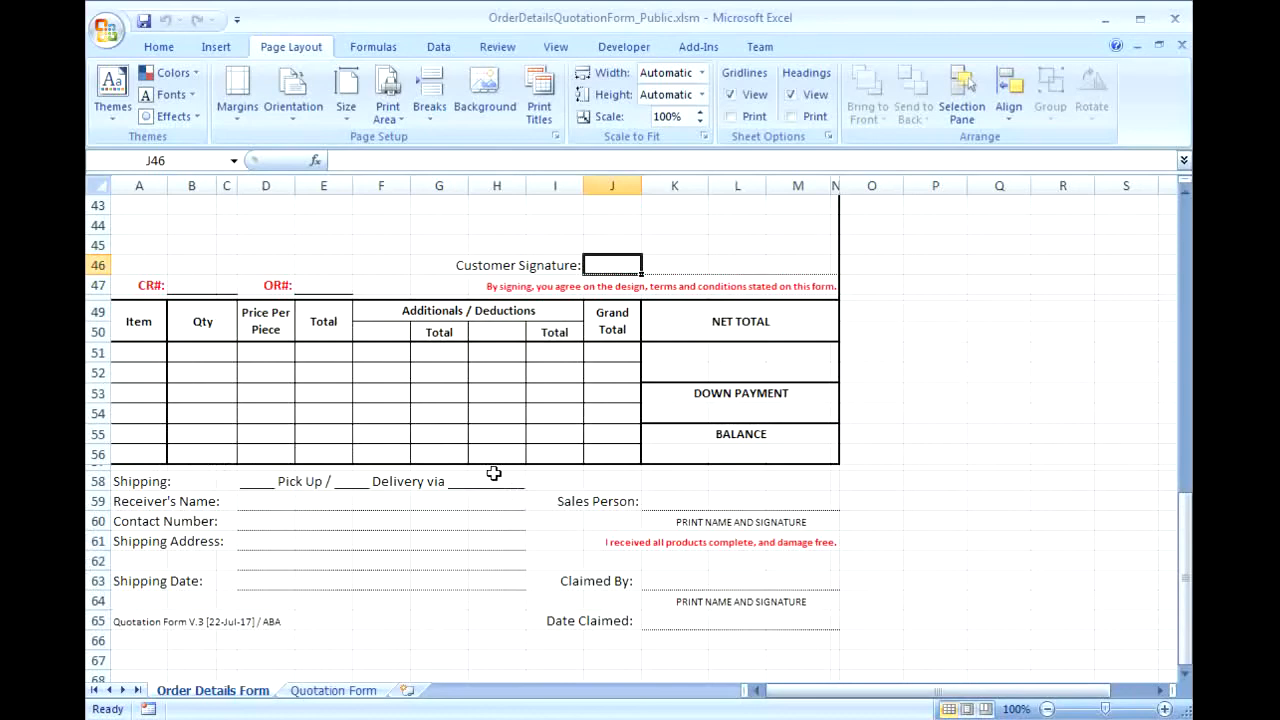
{"action": "left_click", "coordinate": [263, 484]}
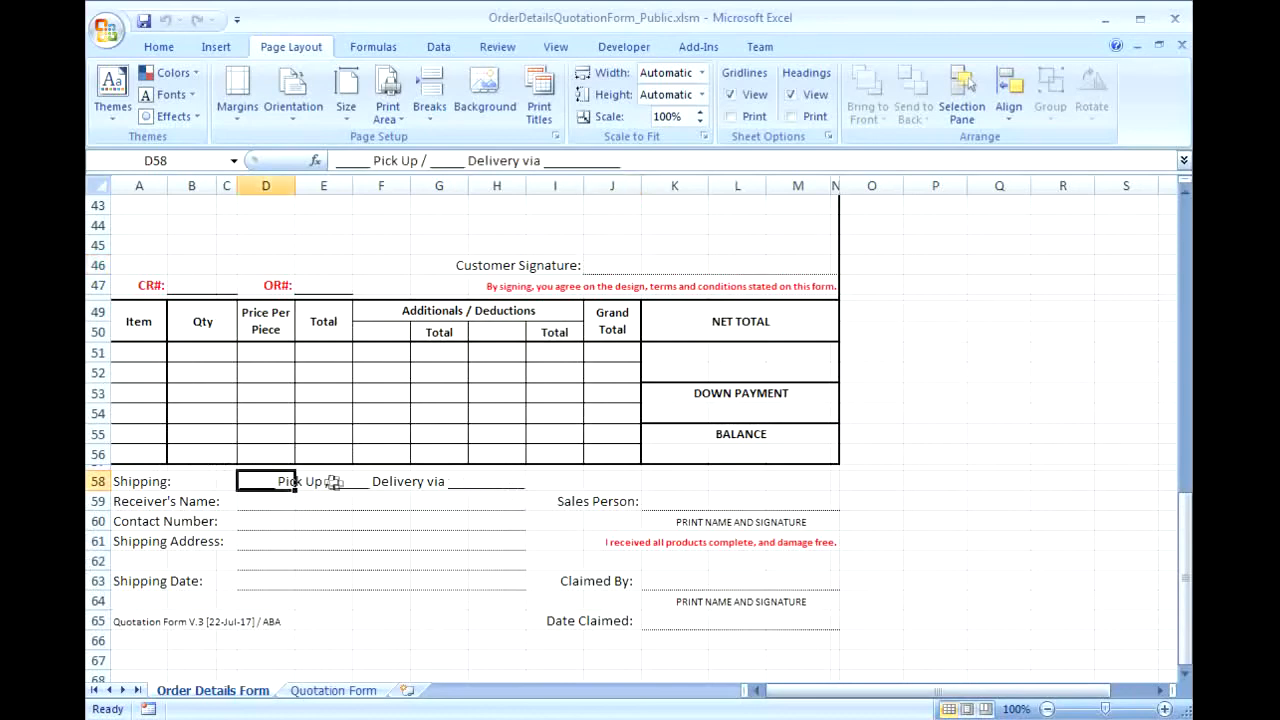
- Examine the Shipping line's pick up and delivery blanks and the receiver and shipping date fields on the Order Details Form
{"action": "left_click", "coordinate": [347, 484]}
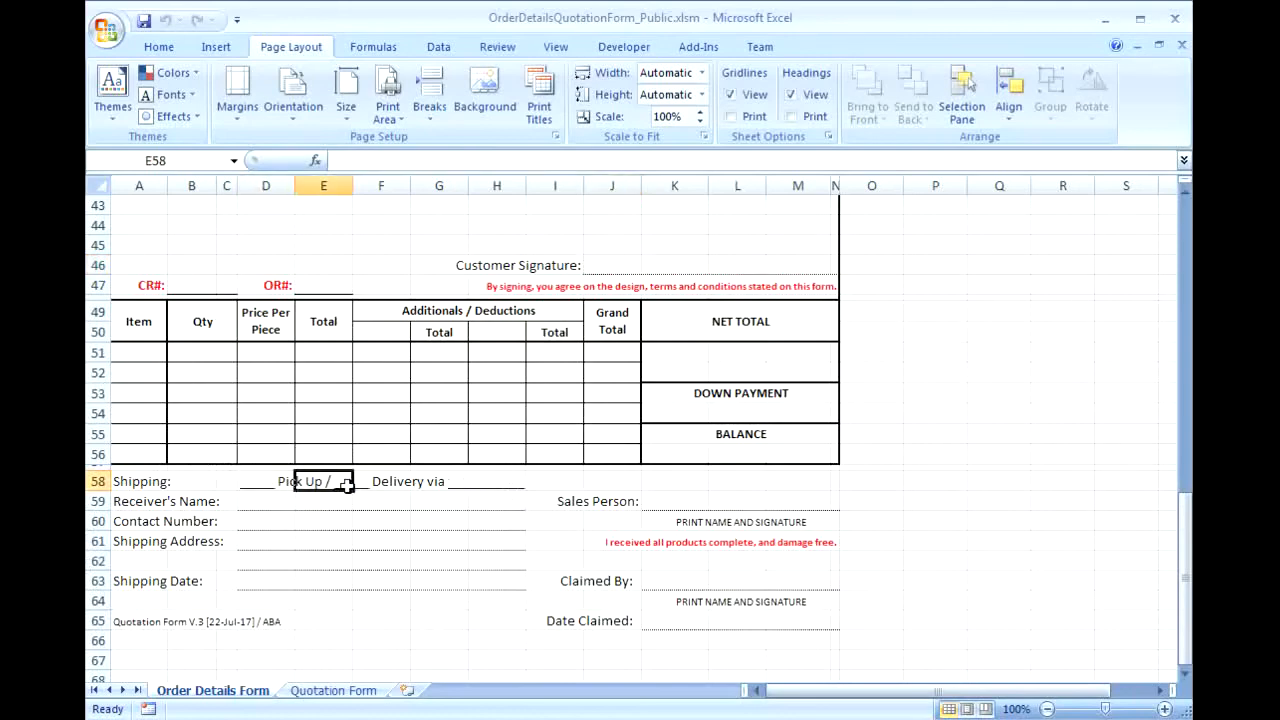
{"action": "left_click", "coordinate": [482, 478]}
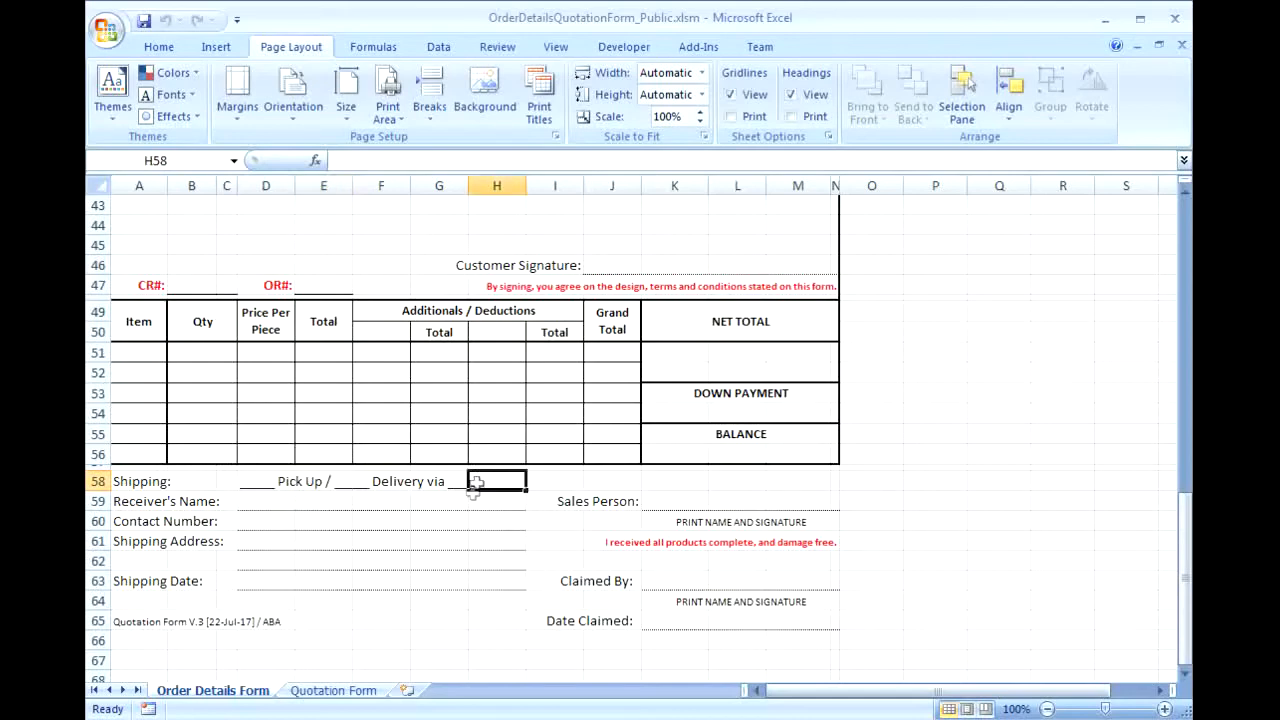
{"action": "left_click", "coordinate": [254, 497]}
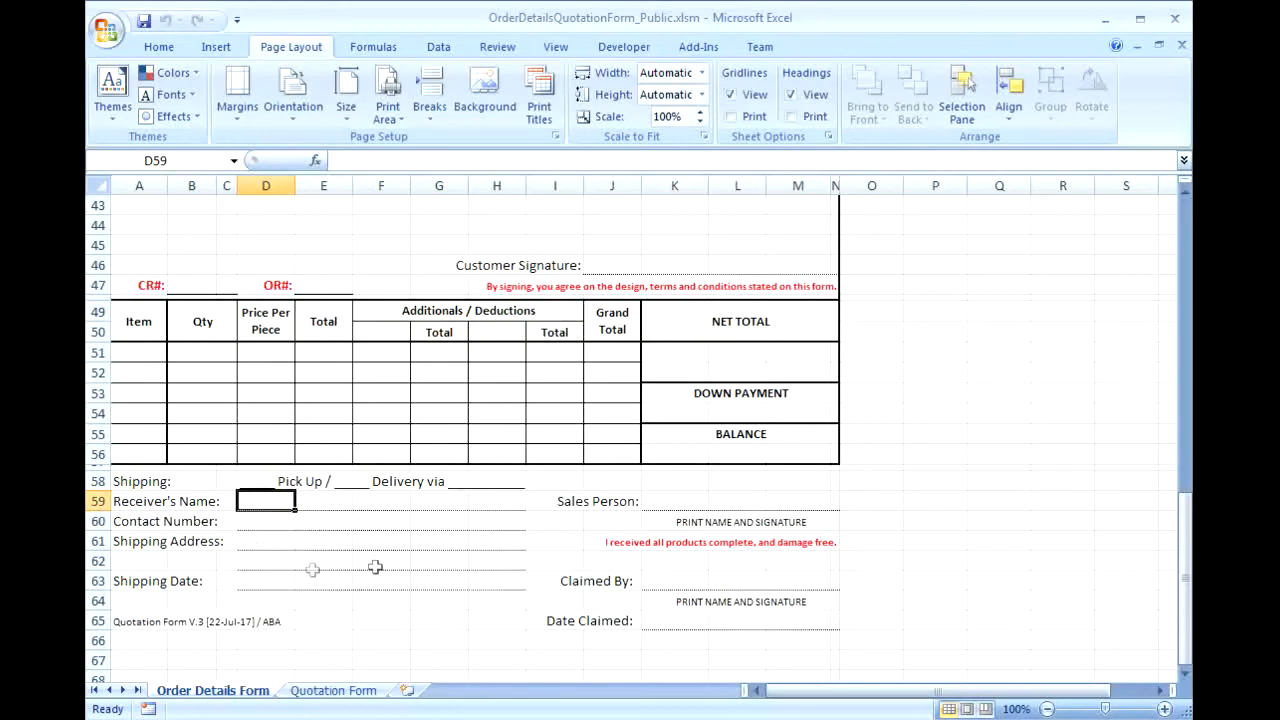
{"action": "left_click_drag", "start_coordinate": [264, 583], "coordinate": [482, 581]}
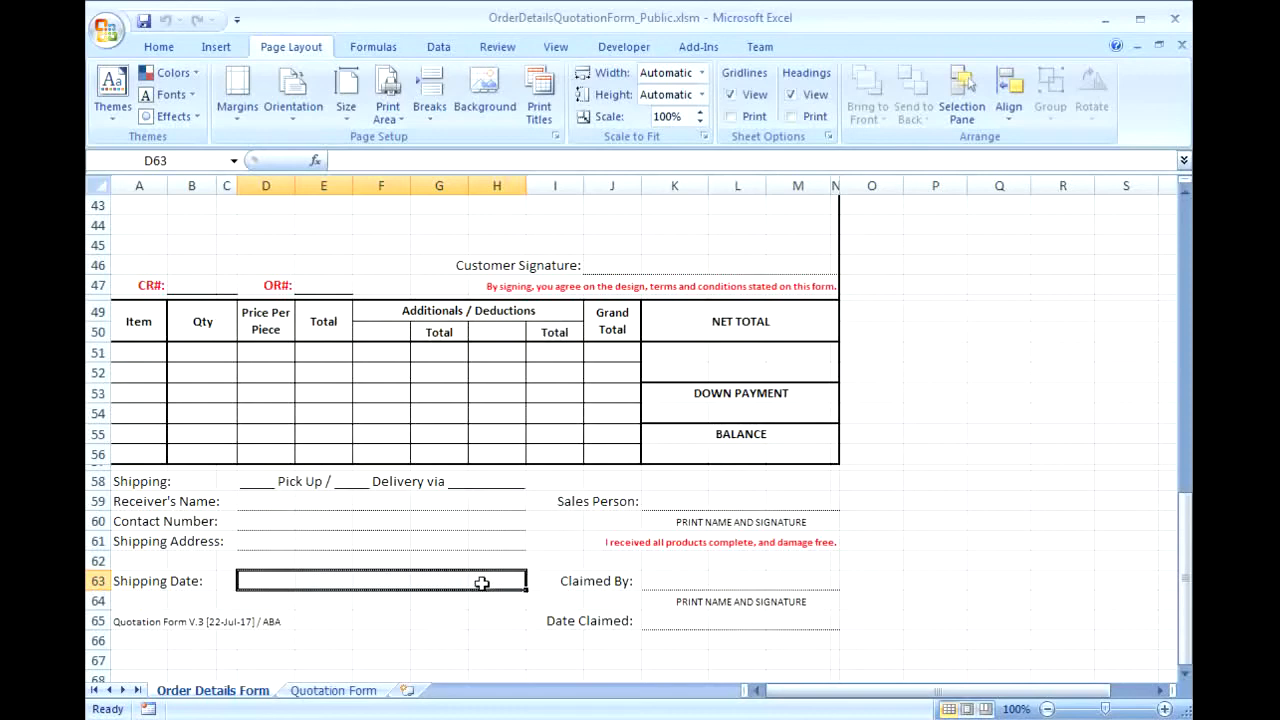
- Examine the Sales Person, Claimed By and Date Claimed fields, and revisit the Shipping line's pick up option
{"action": "left_click", "coordinate": [697, 501]}
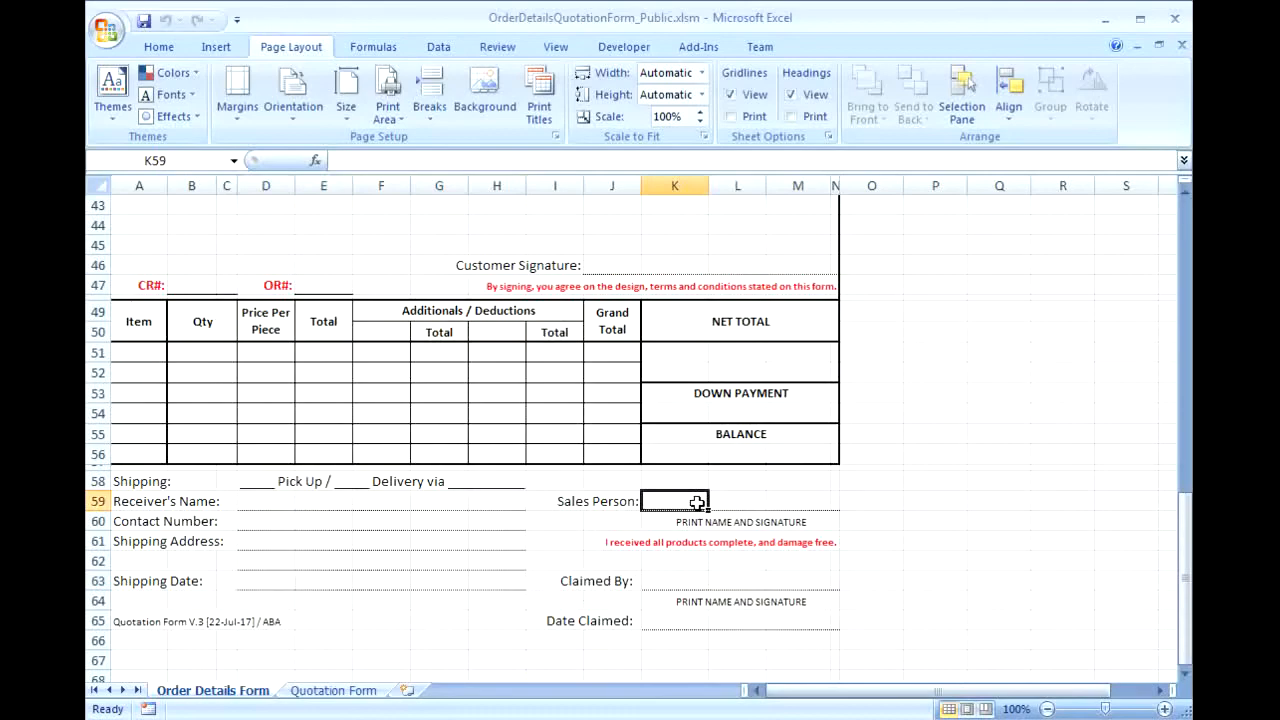
{"action": "scroll", "coordinate": [697, 510], "scroll_direction": "up", "scroll_amount": 5}
{"action": "scroll", "coordinate": [697, 515], "scroll_direction": "down", "scroll_amount": 6}
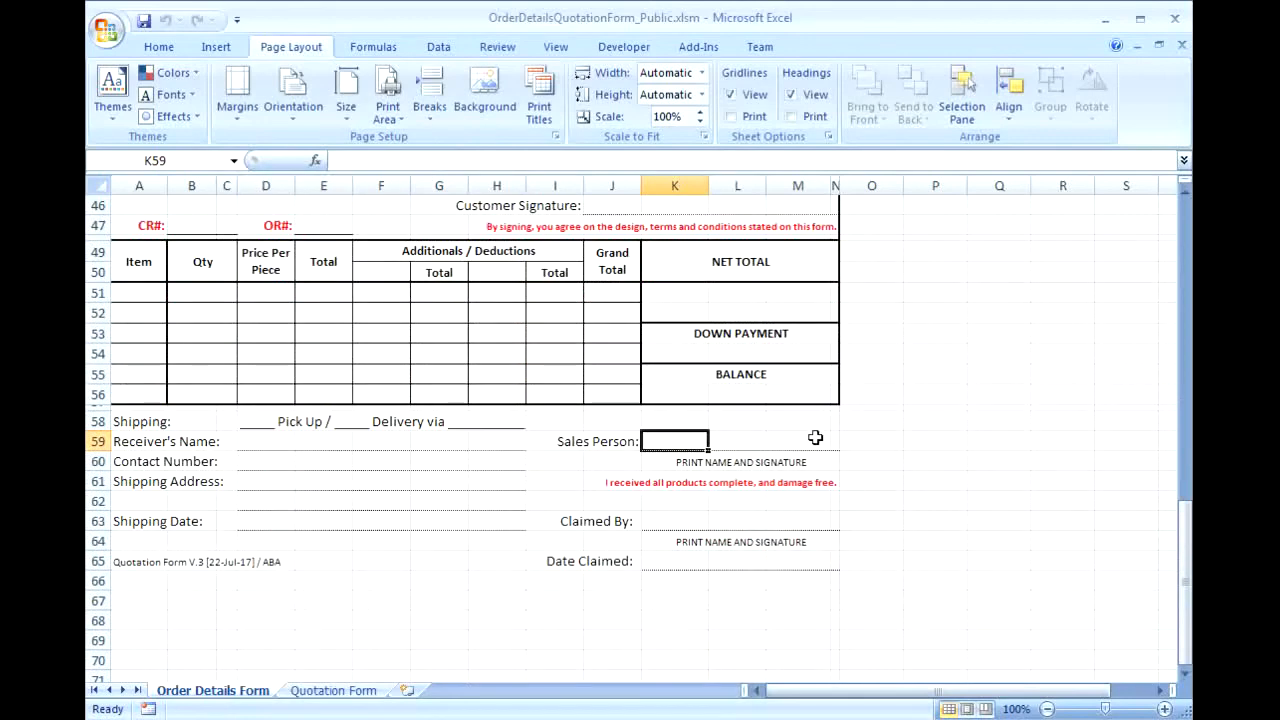
{"action": "left_click", "coordinate": [266, 420]}
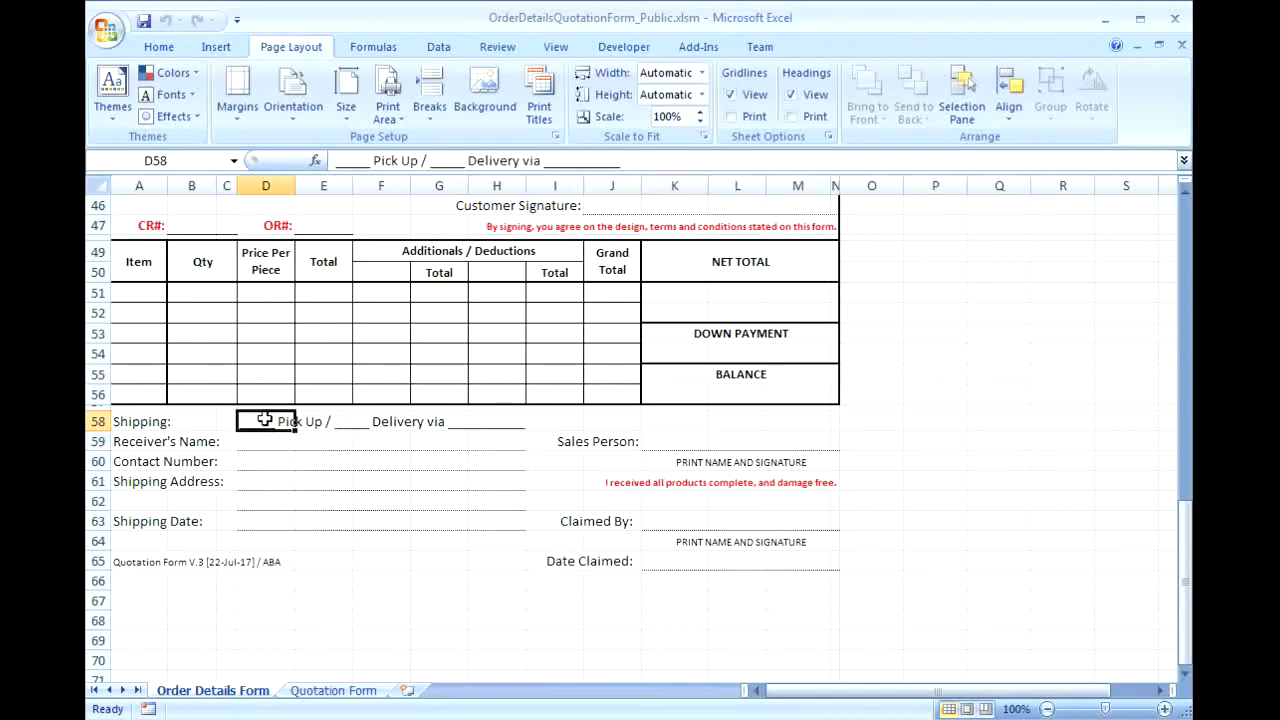
{"action": "left_click", "coordinate": [672, 522]}
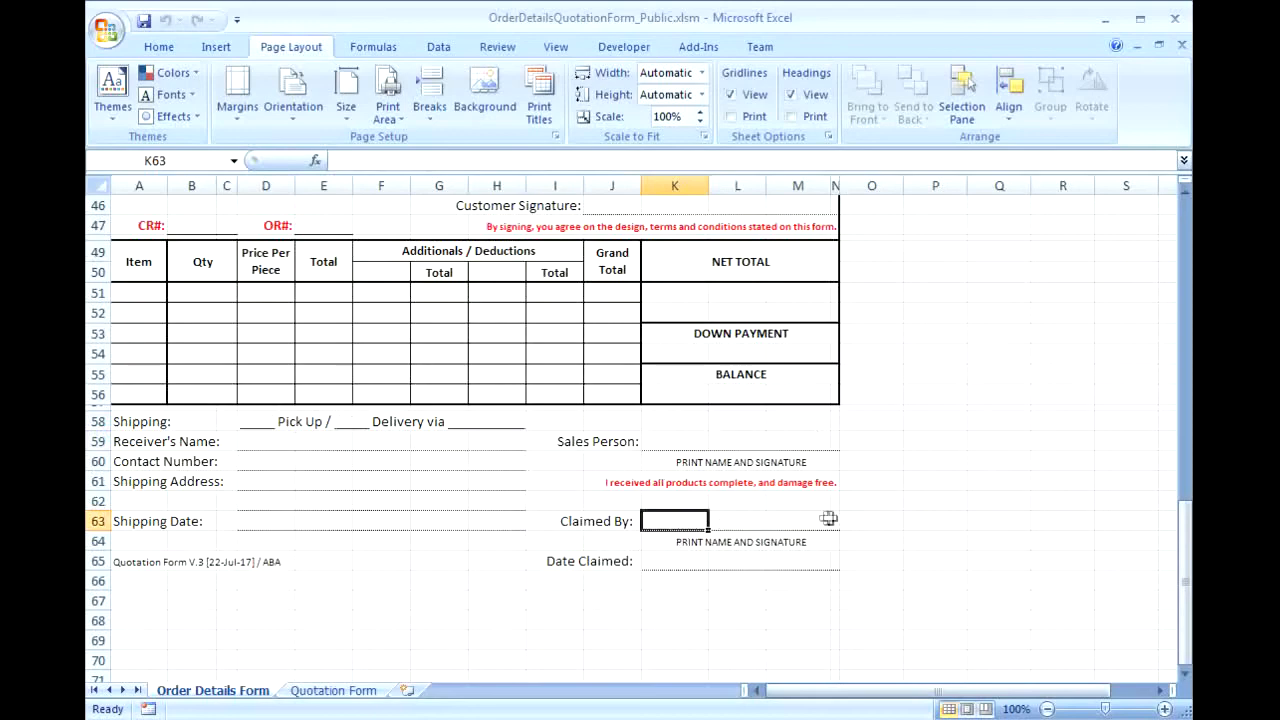
{"action": "left_click", "coordinate": [674, 560]}
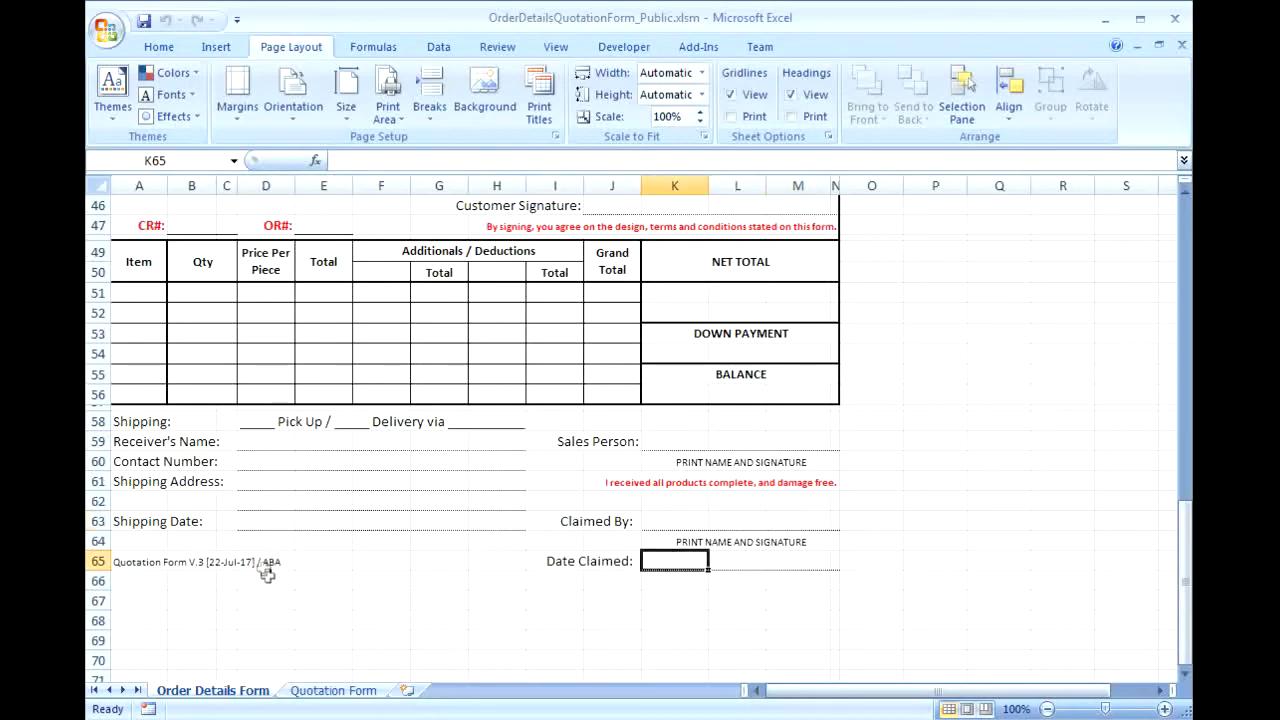
- Examine the form version note below the Shipping Date field, and return to the Order Details Form's header
{"action": "left_click", "coordinate": [138, 563]}
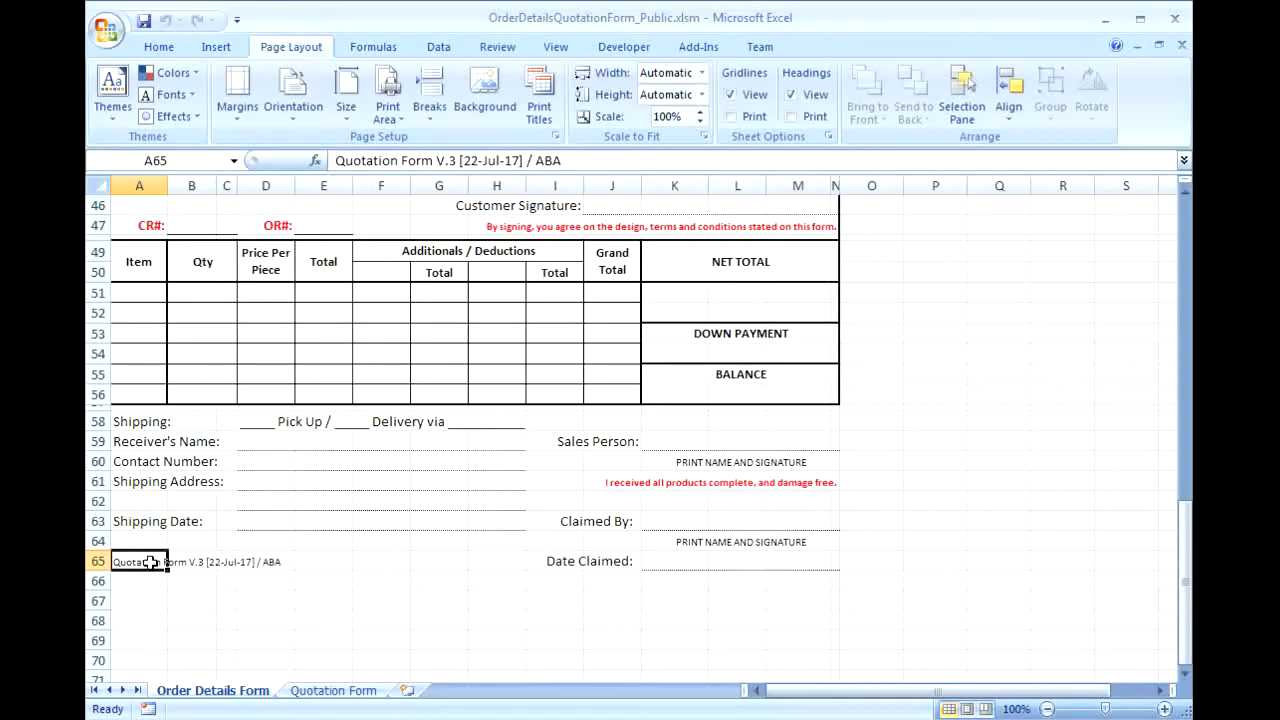
{"action": "scroll", "coordinate": [150, 562], "scroll_direction": "up", "scroll_amount": 14}
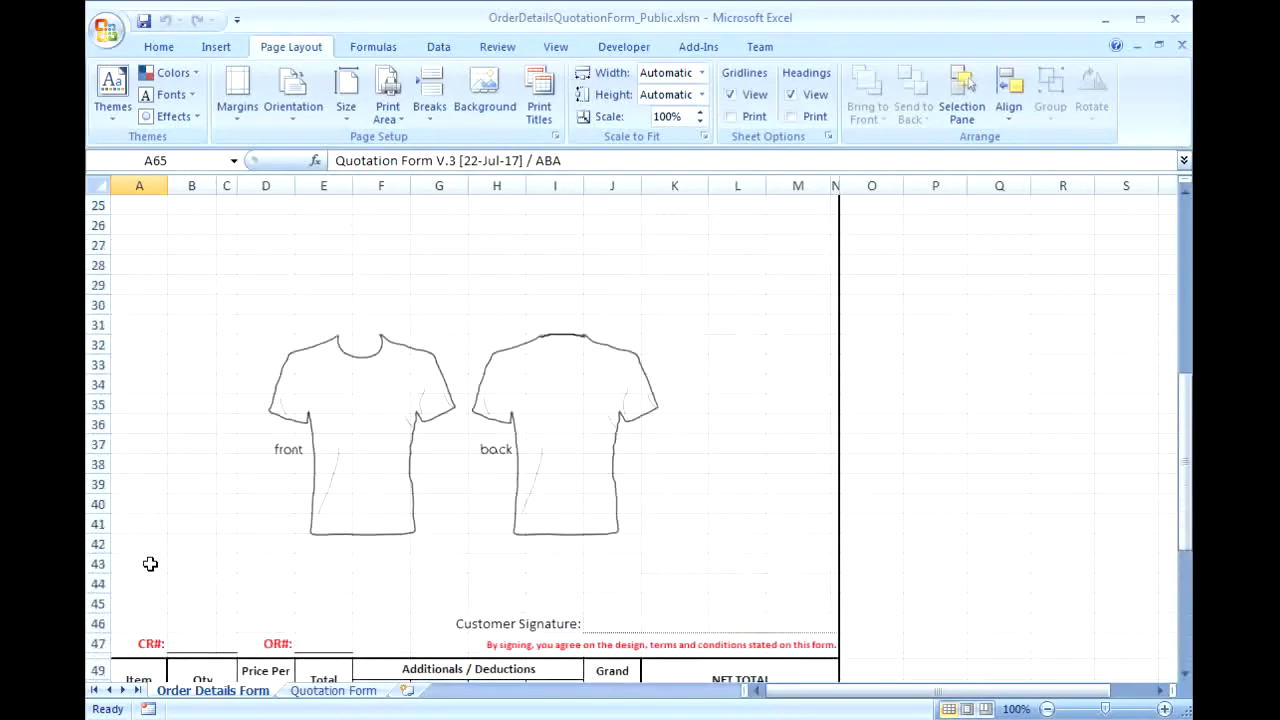
{"action": "scroll", "coordinate": [161, 566], "scroll_direction": "up", "scroll_amount": 1}
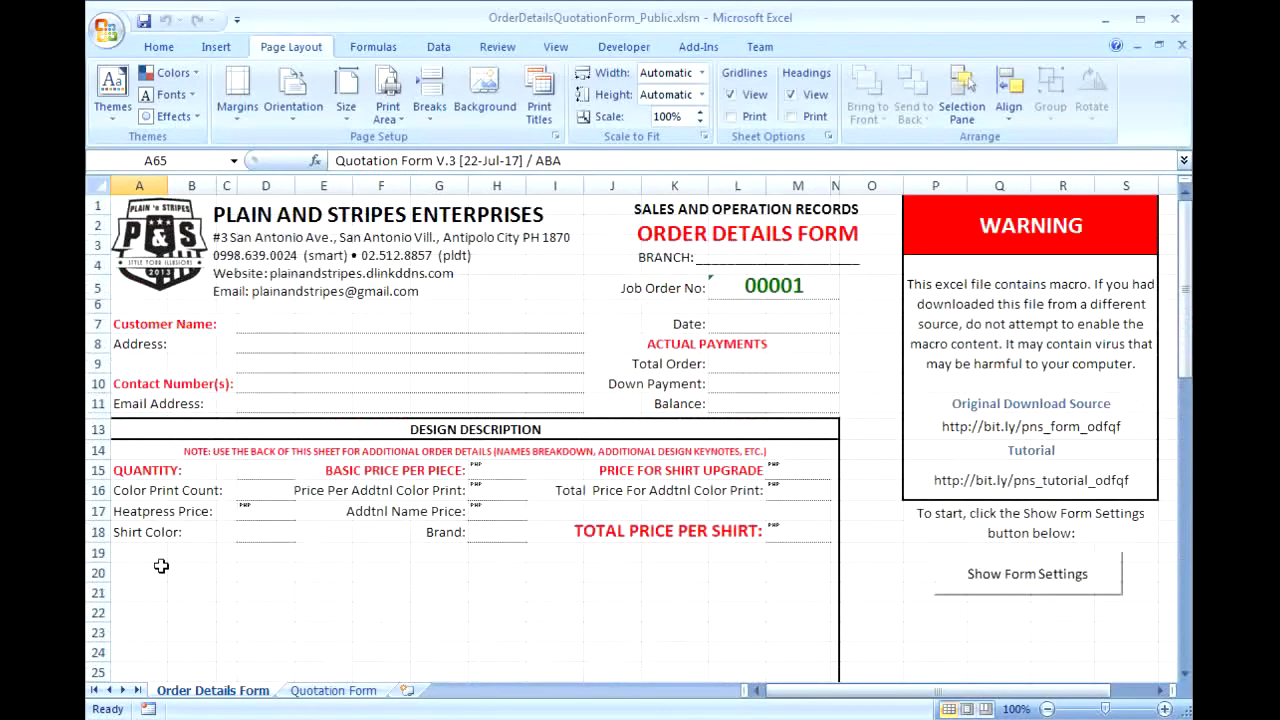